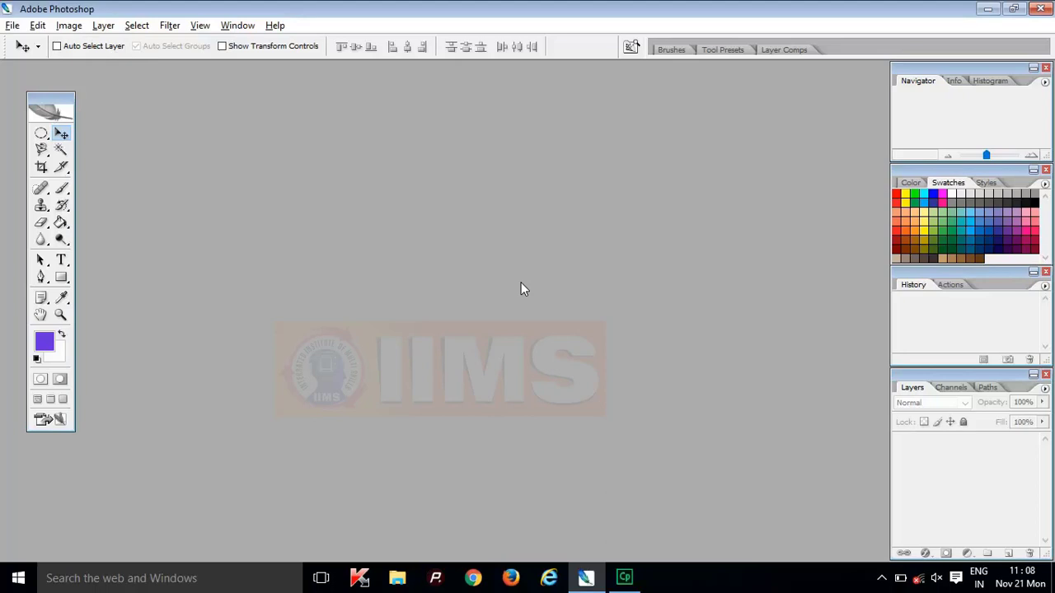
- Start a new document using the 1024 x 768 size preset
left_click(12, 24)
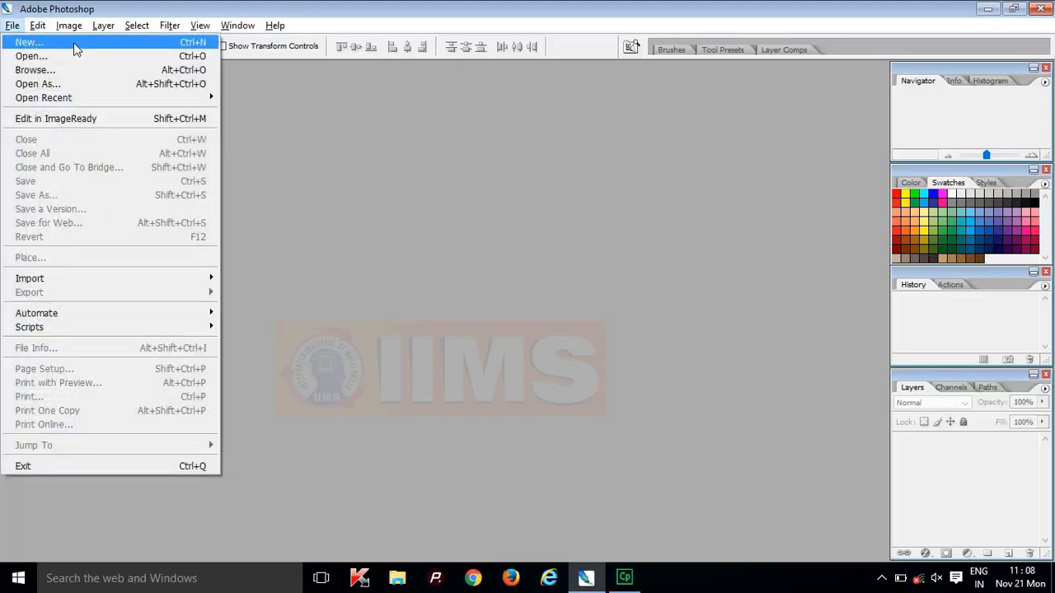
left_click(27, 44)
left_click_drag(438, 122, 386, 138)
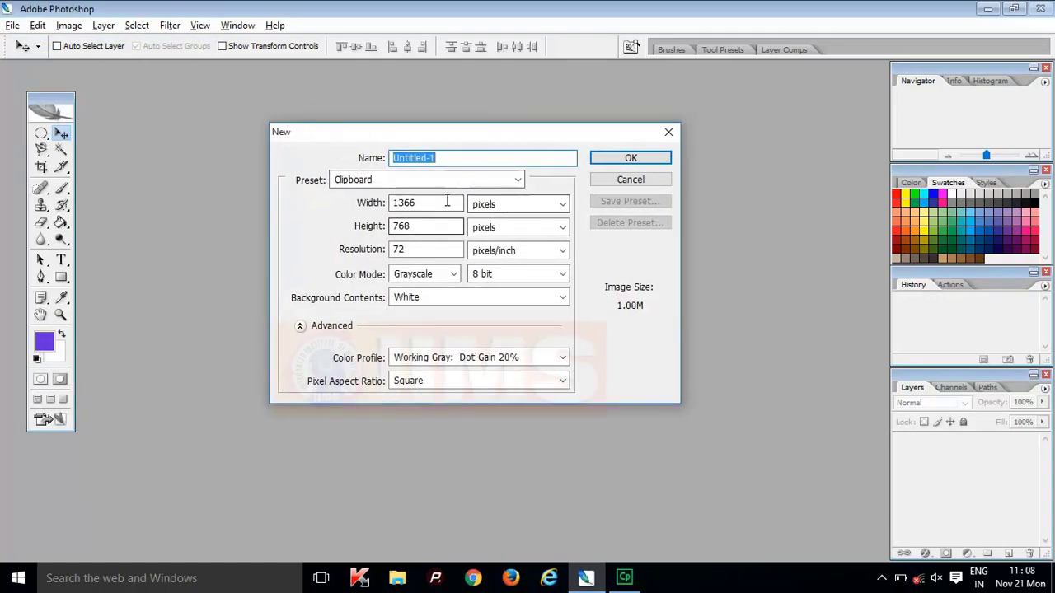
left_click(517, 180)
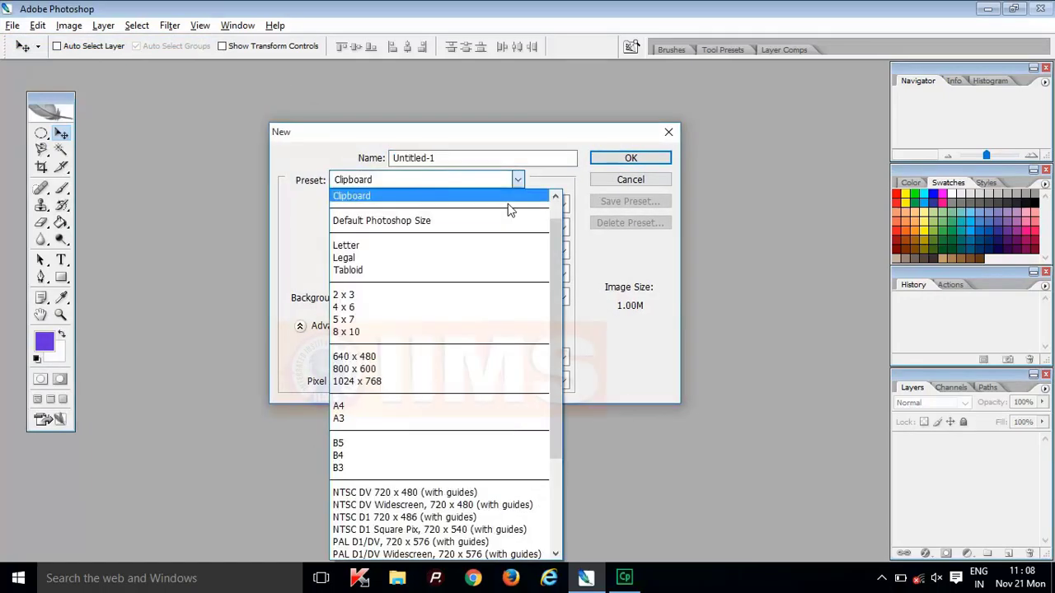
left_click(379, 385)
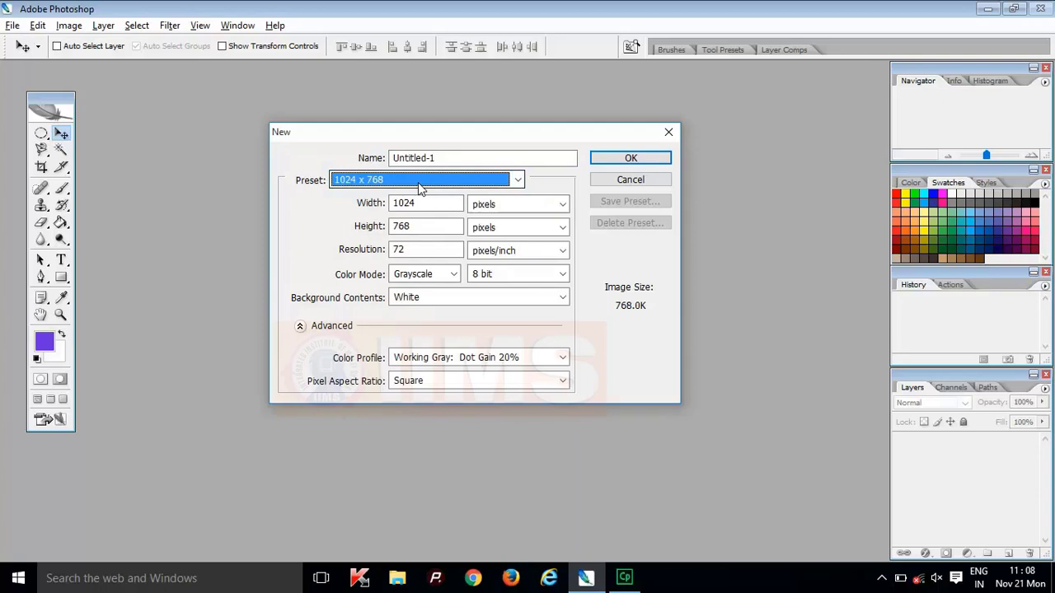
- Set the new document's color mode to RGB Color and create the document
left_click(454, 274)
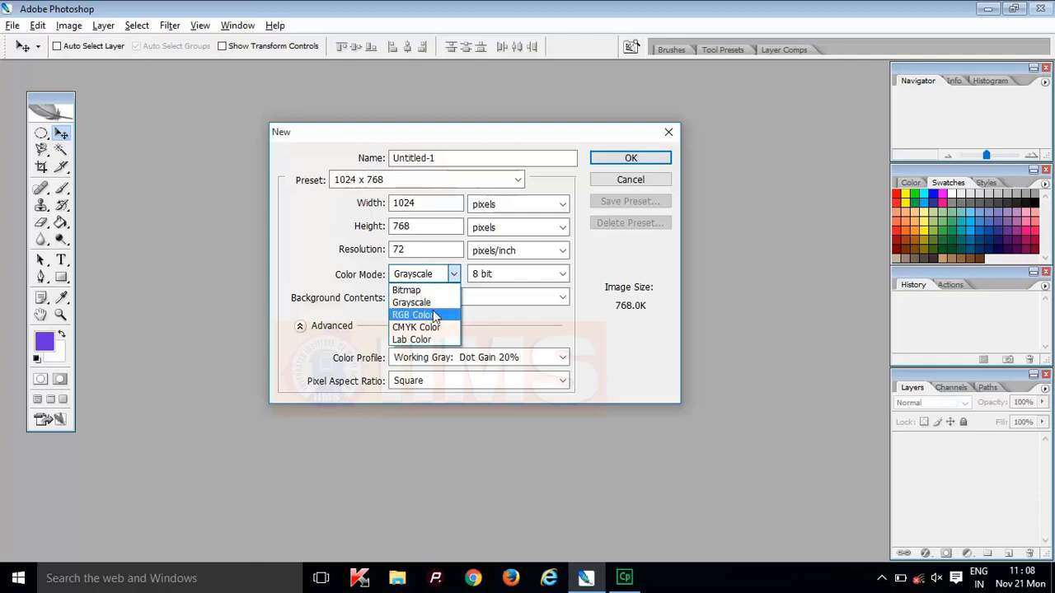
left_click(430, 305)
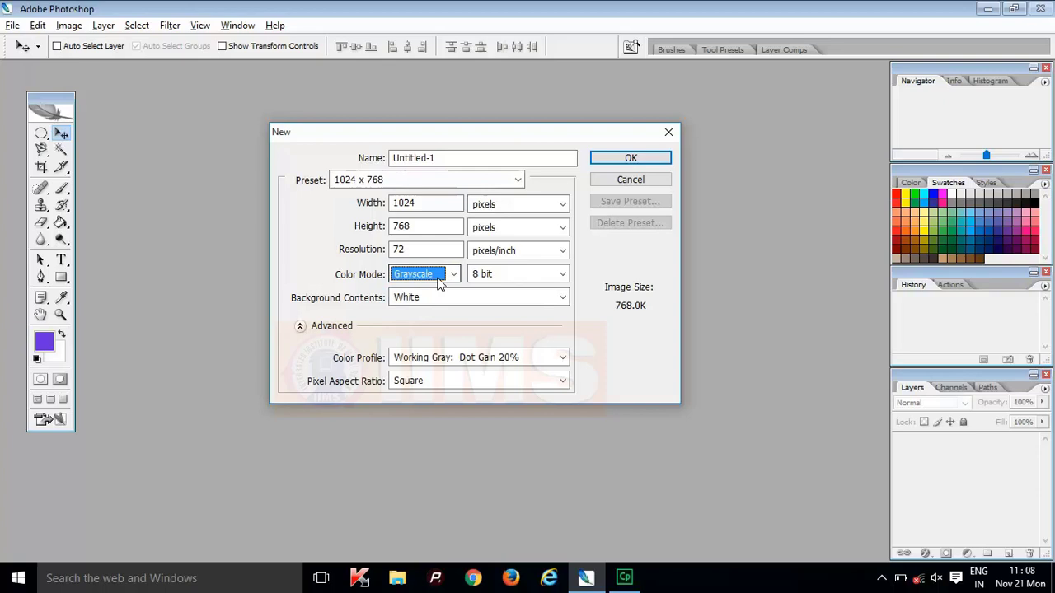
left_click(454, 275)
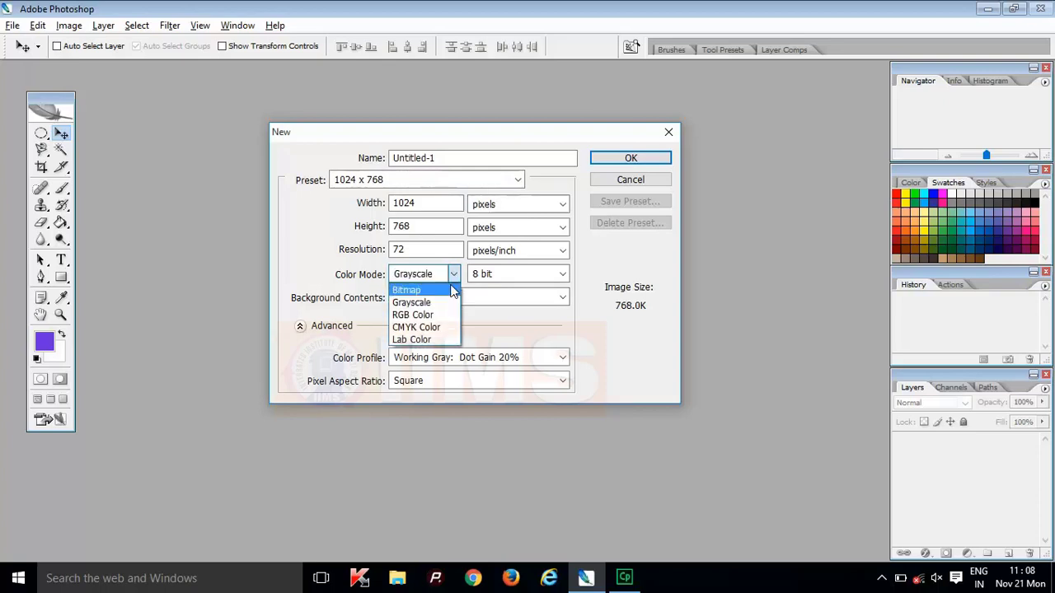
left_click(427, 318)
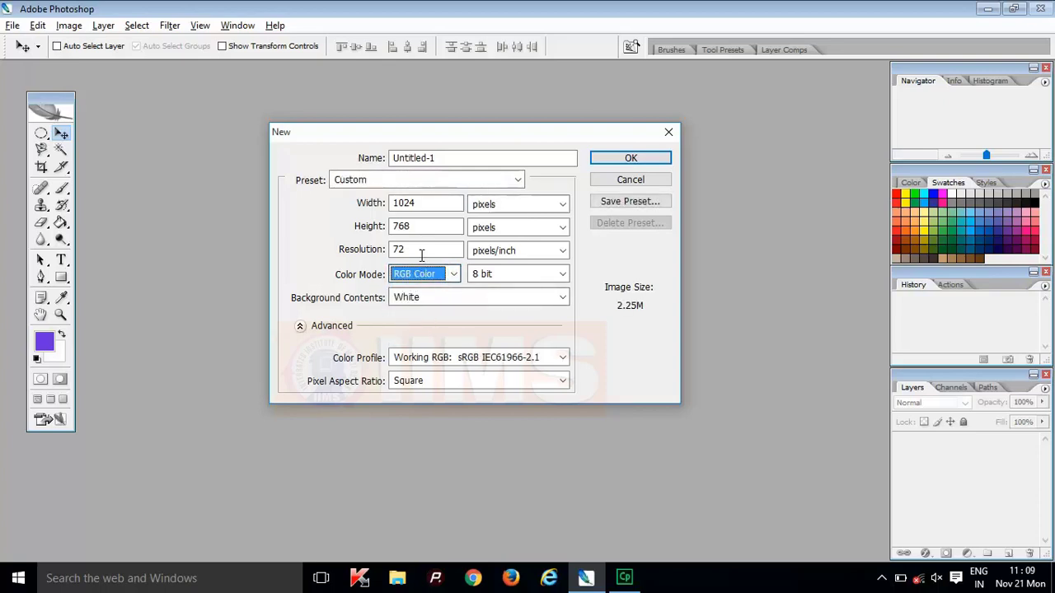
left_click_drag(421, 254, 374, 249)
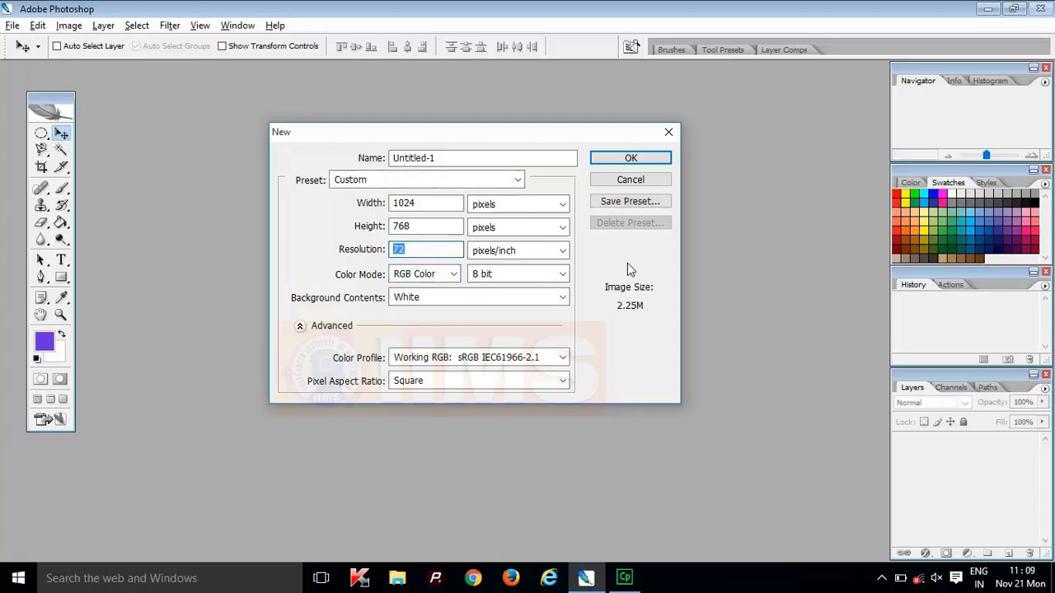
type("2")
left_click(426, 181)
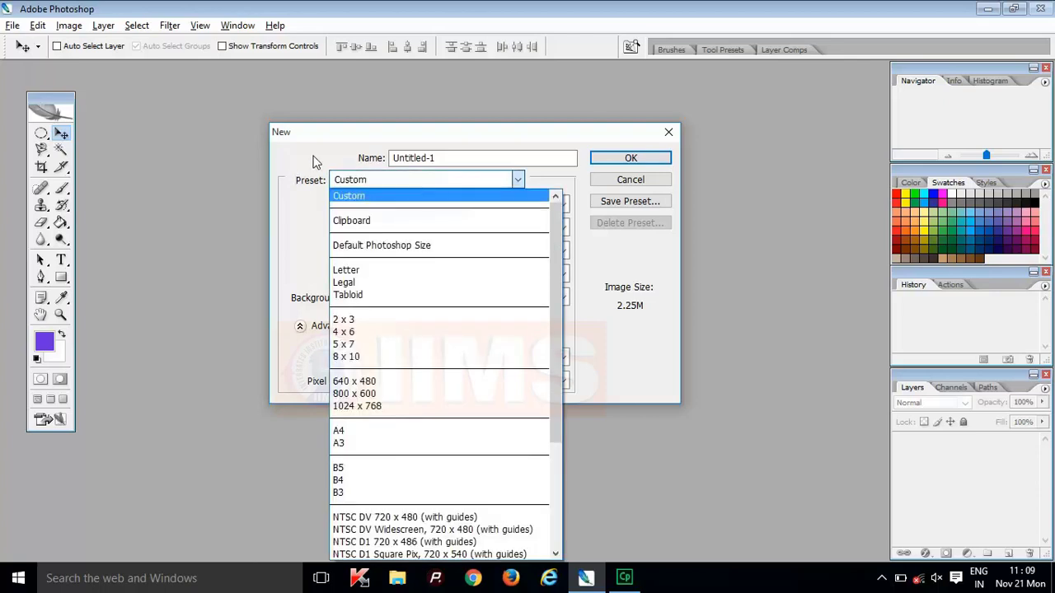
left_click(424, 180)
left_click(648, 158)
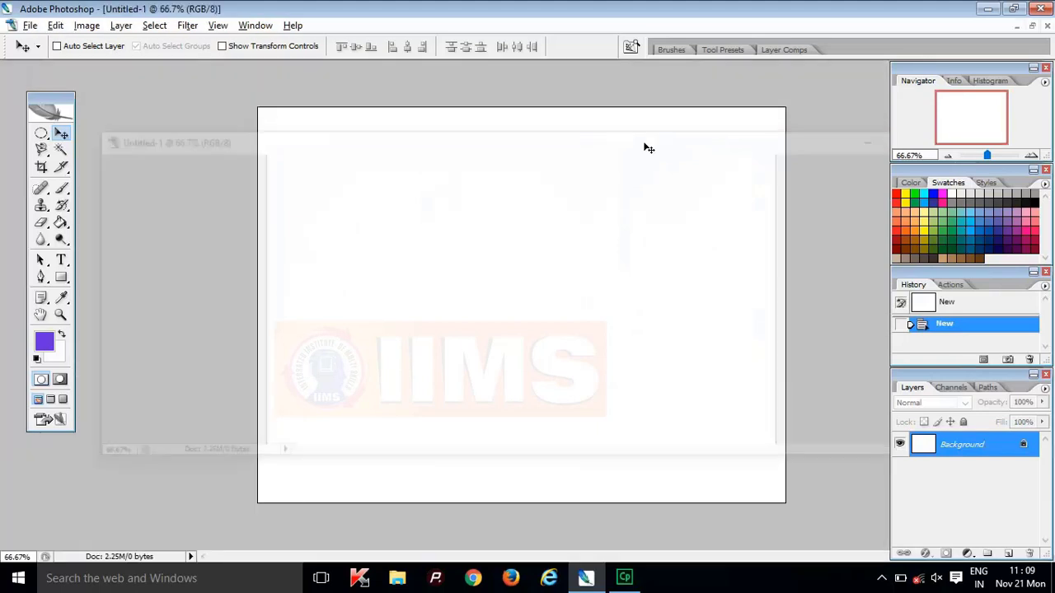
- Float the maximized document window and resize it so the whole canvas fits inside
scroll(619, 199, "up", 1)
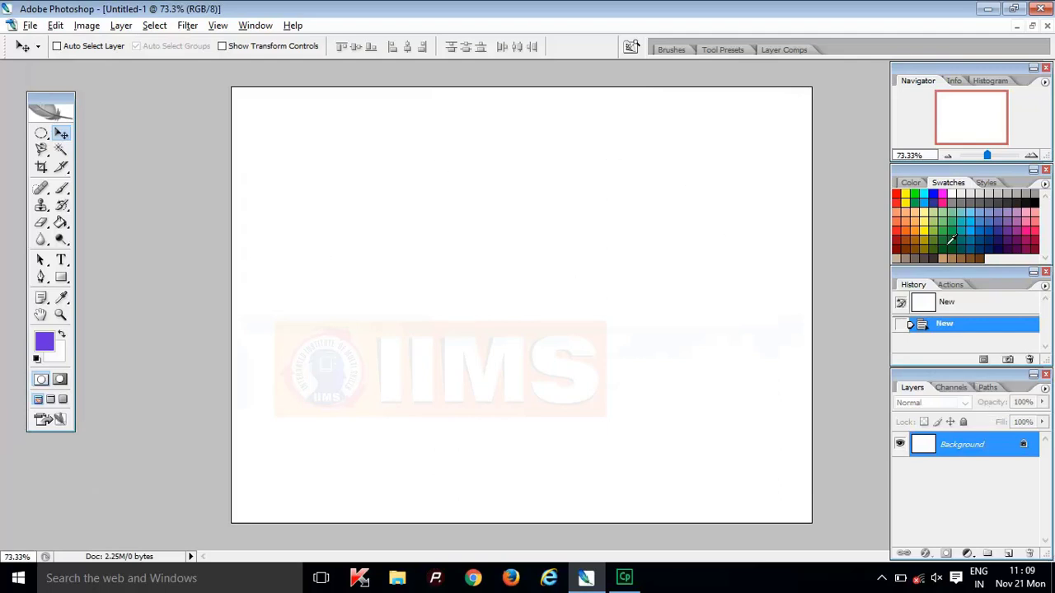
left_click(1033, 27)
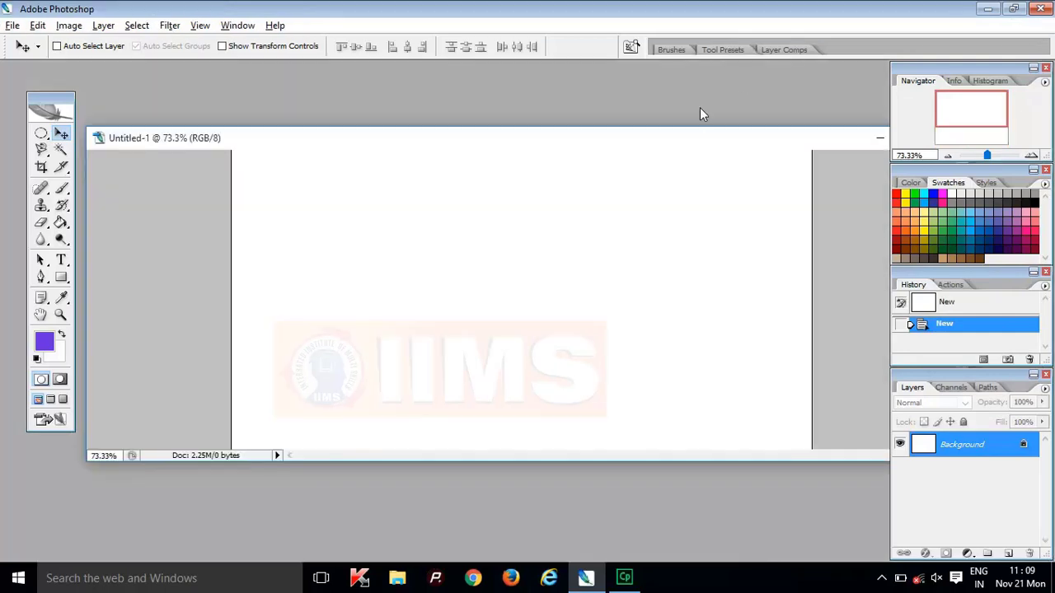
left_click_drag(702, 146, 567, 107)
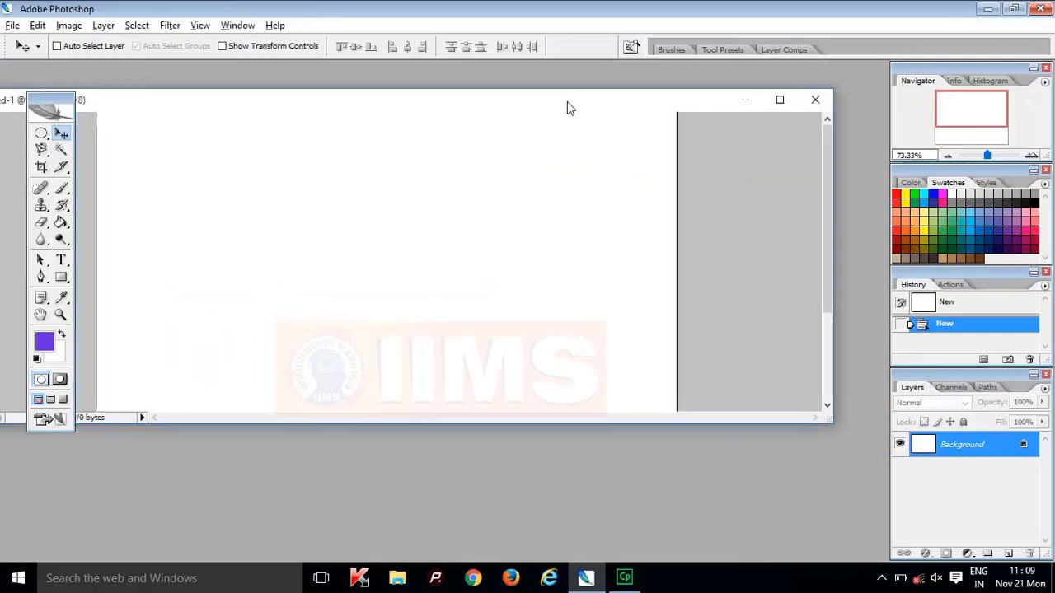
left_click_drag(829, 424, 540, 513)
left_click_drag(316, 98, 532, 99)
left_click_drag(822, 505, 827, 558)
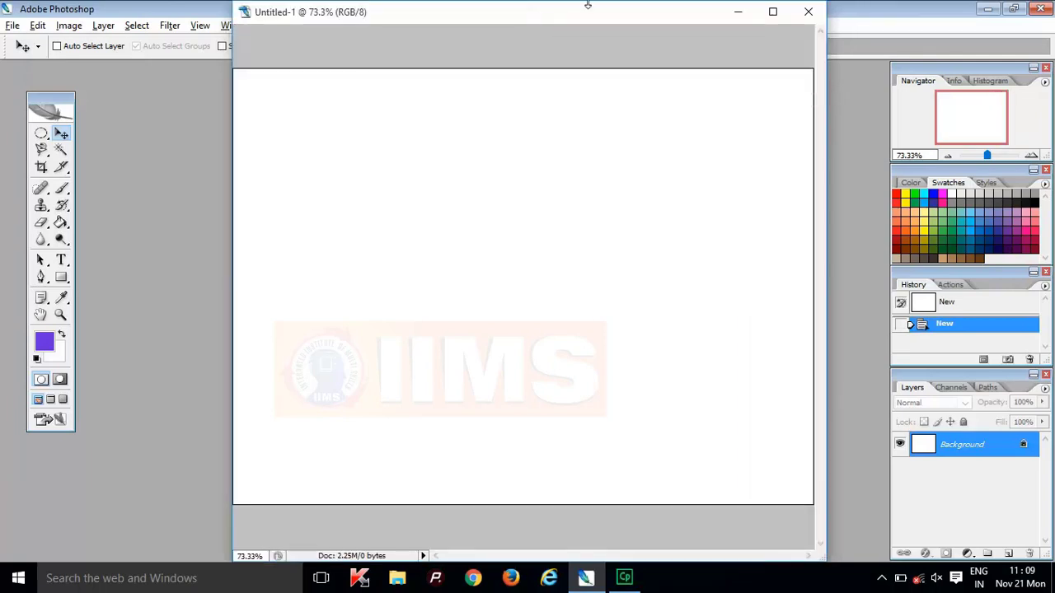
- Fit the document window closely around the canvas beside the toolbox and place the Layers palette next to it
left_click_drag(588, 5, 592, 7)
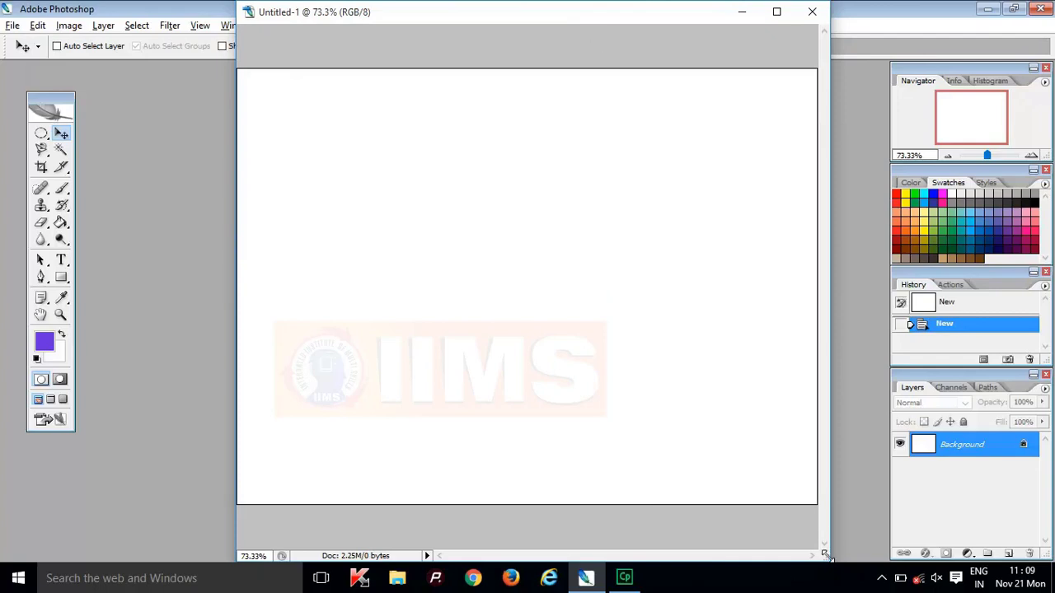
left_click_drag(827, 557, 824, 514)
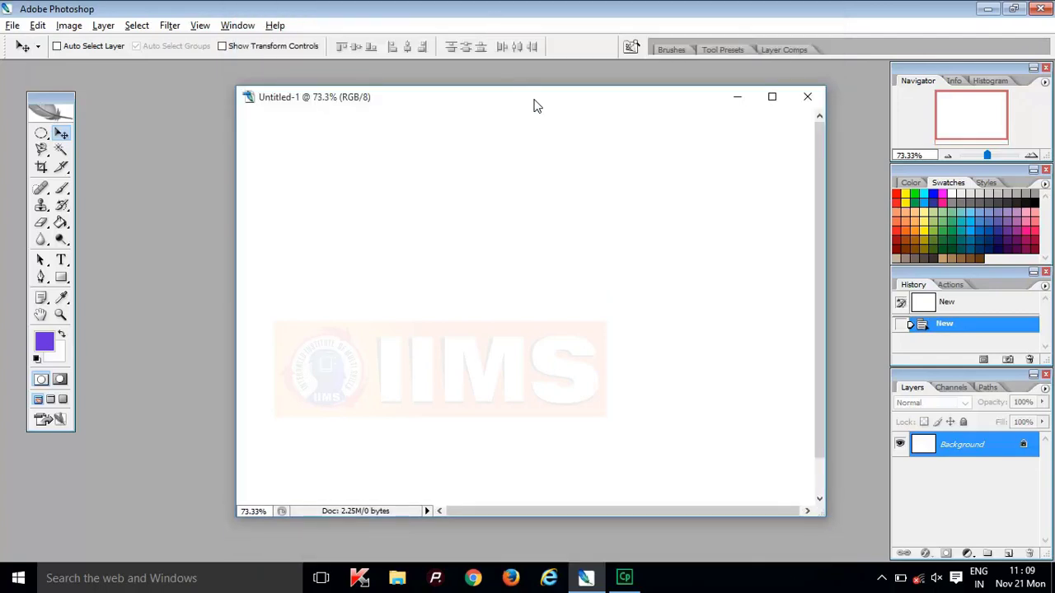
left_click_drag(534, 106, 471, 101)
left_click_drag(762, 513, 772, 554)
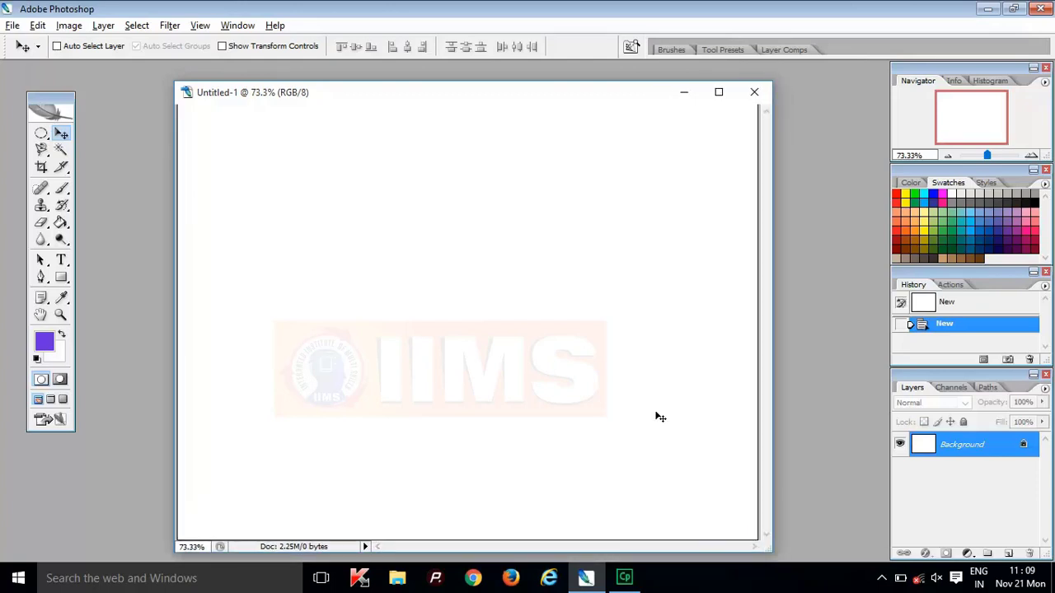
left_click_drag(572, 101, 523, 67)
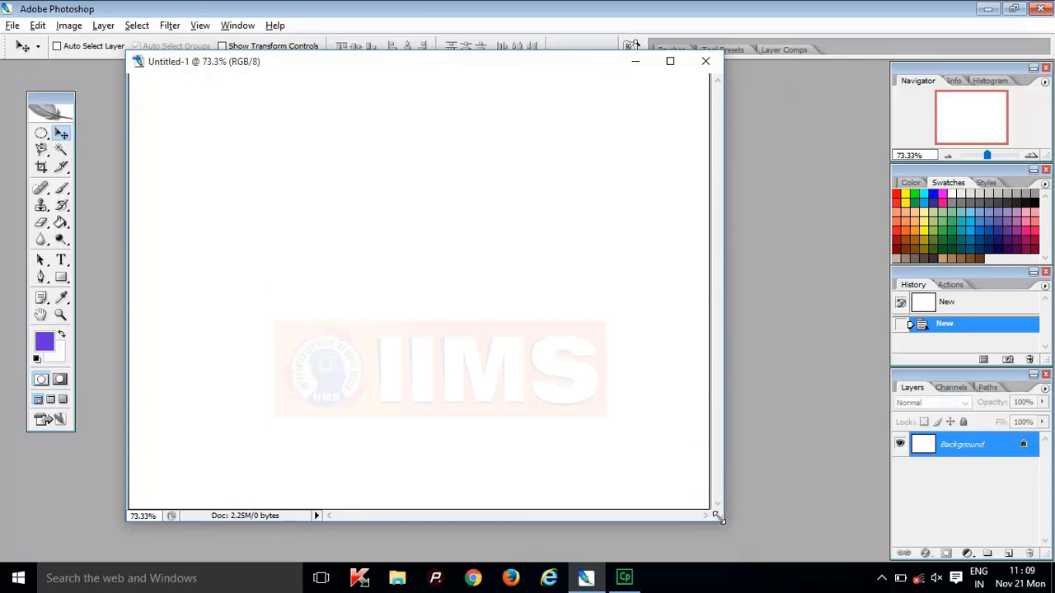
left_click_drag(717, 517, 716, 515)
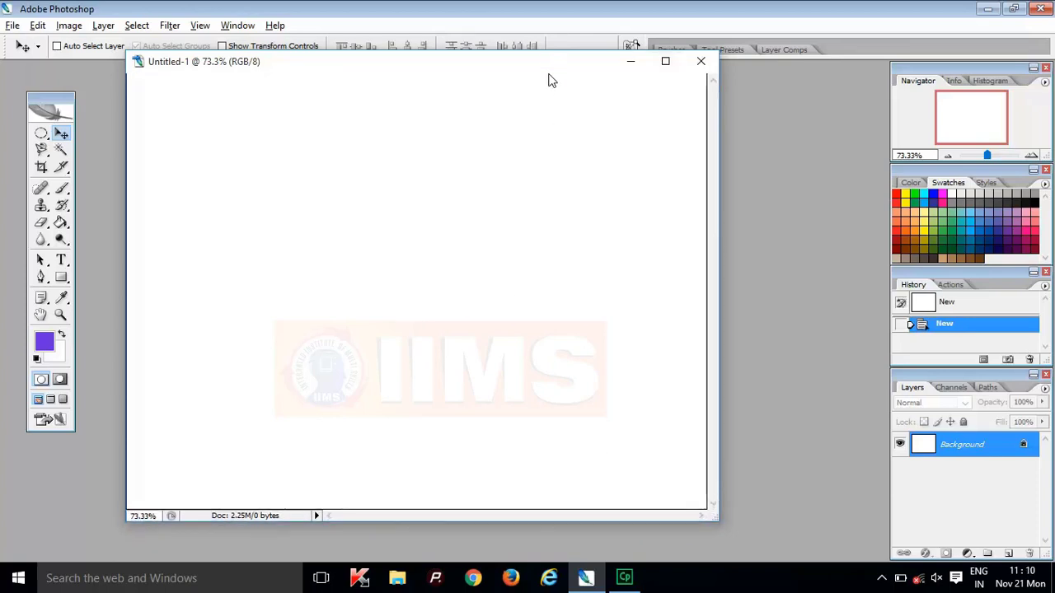
left_click_drag(548, 76, 544, 77)
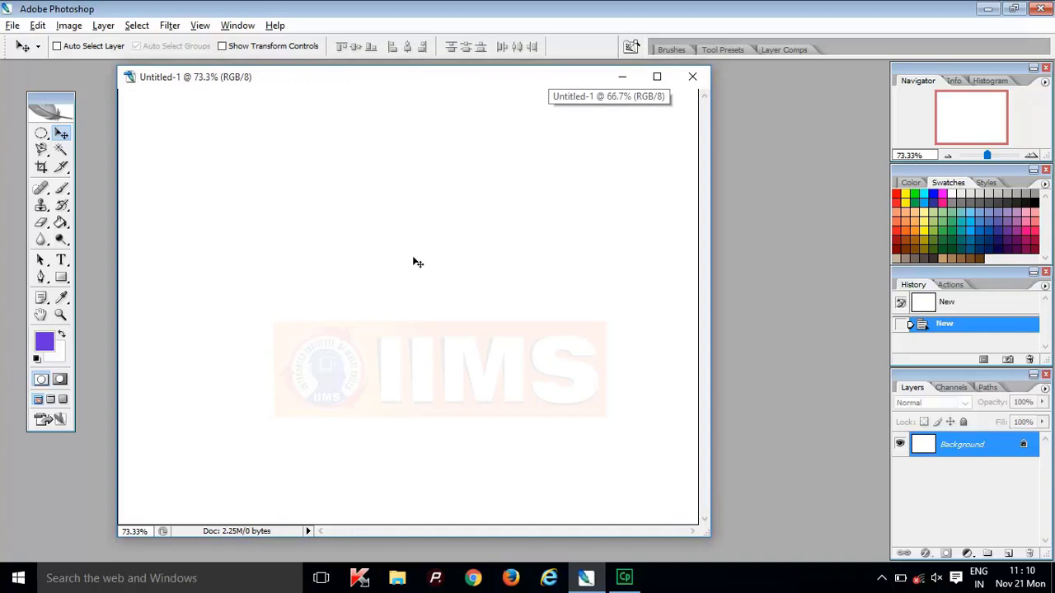
left_click_drag(1003, 379, 830, 198)
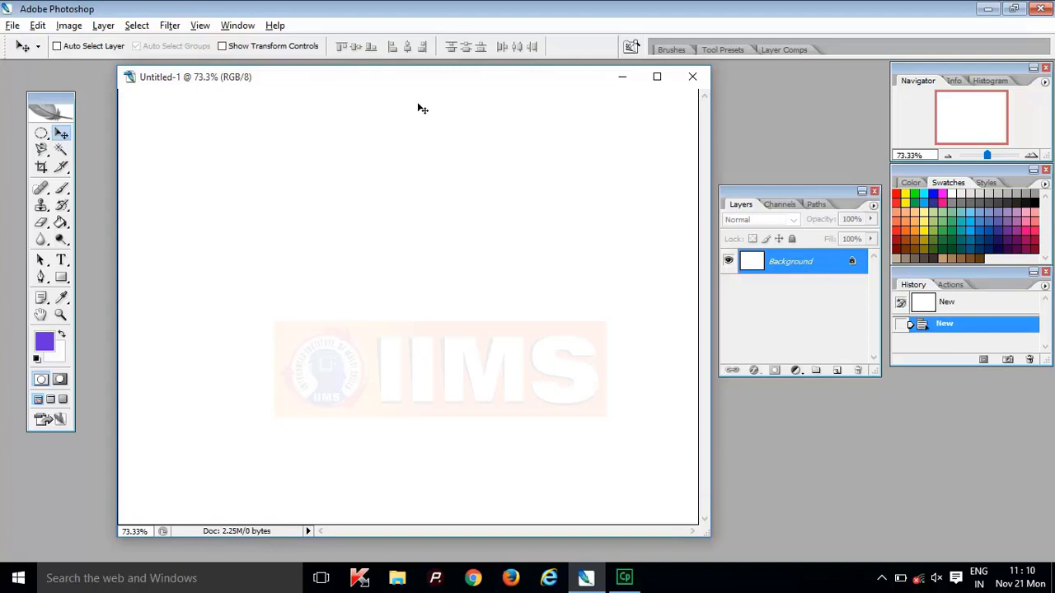
- Draw a large circular selection in the upper-left part of the canvas with the Elliptical Marquee Tool
left_click(43, 136)
left_click(44, 137)
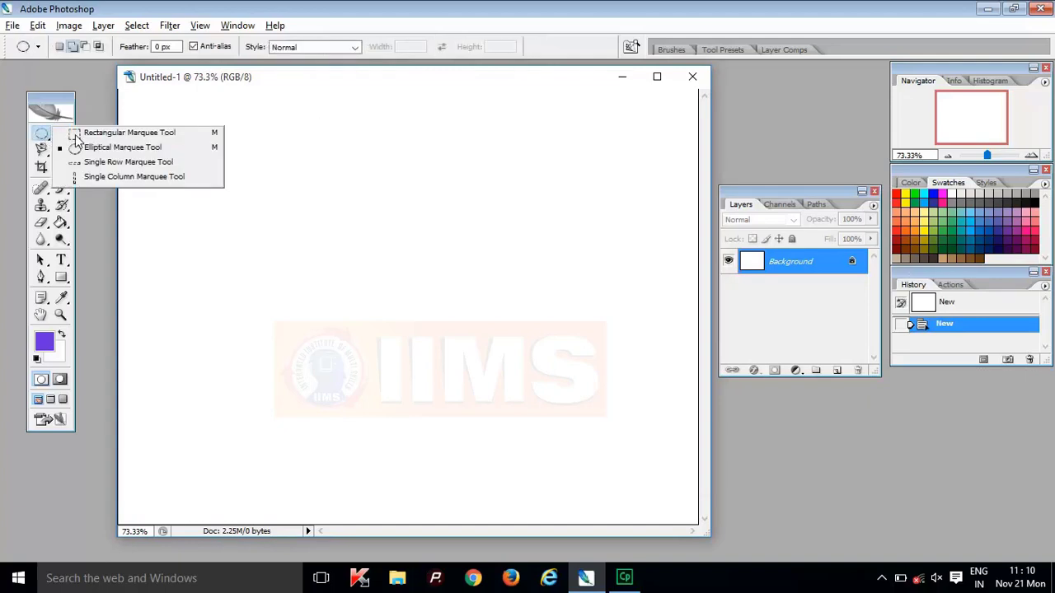
left_click(114, 150)
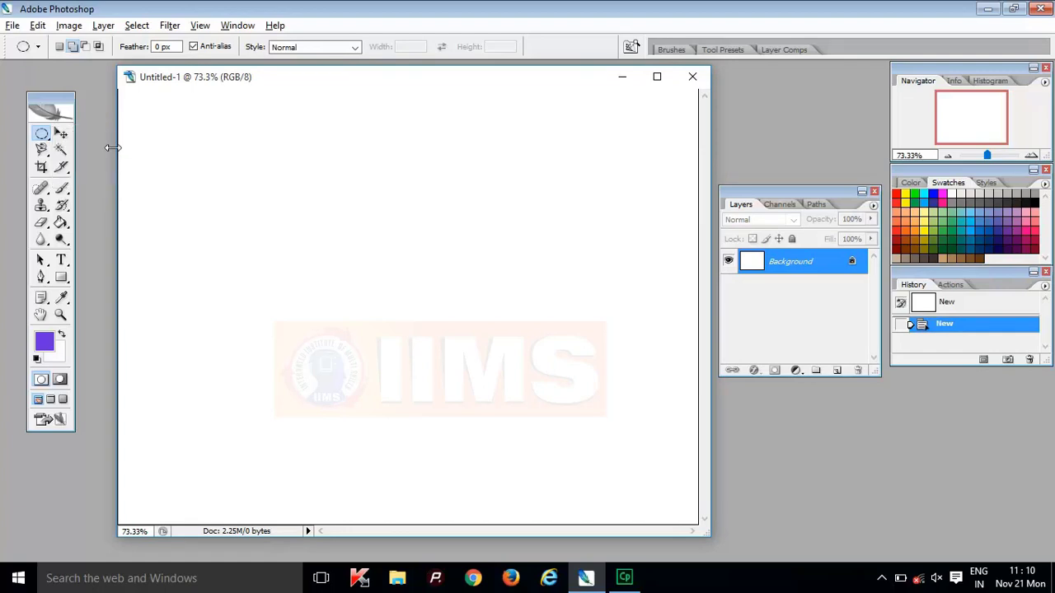
left_click_drag(220, 125, 434, 343)
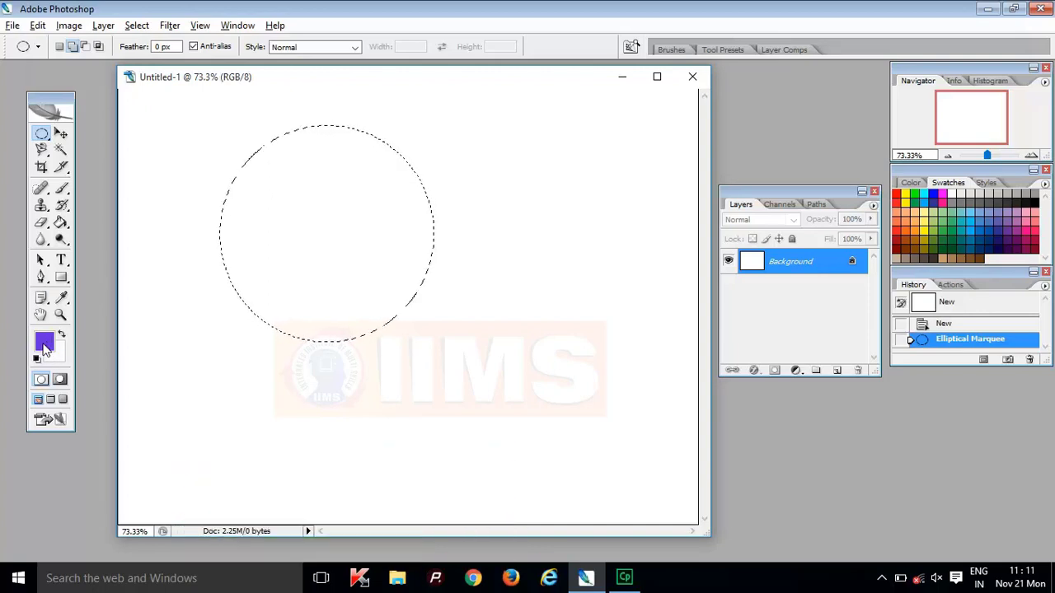
- Set the foreground color to bright green, #61dd31
left_click(45, 346)
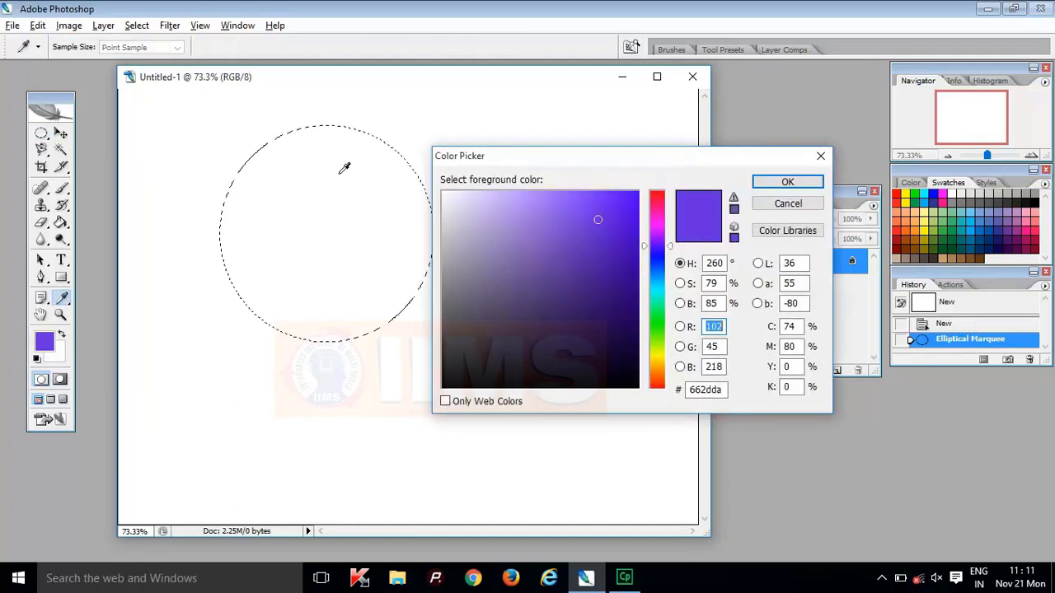
left_click_drag(519, 160, 536, 118)
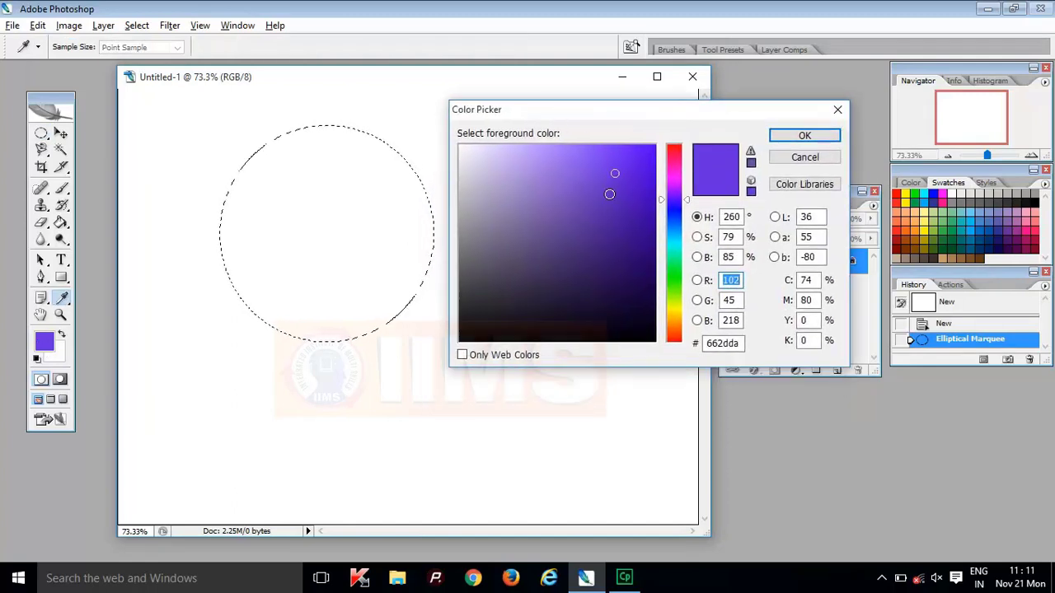
left_click(567, 248)
left_click(597, 218)
left_click_drag(681, 218, 674, 290)
left_click(603, 232)
left_click(580, 179)
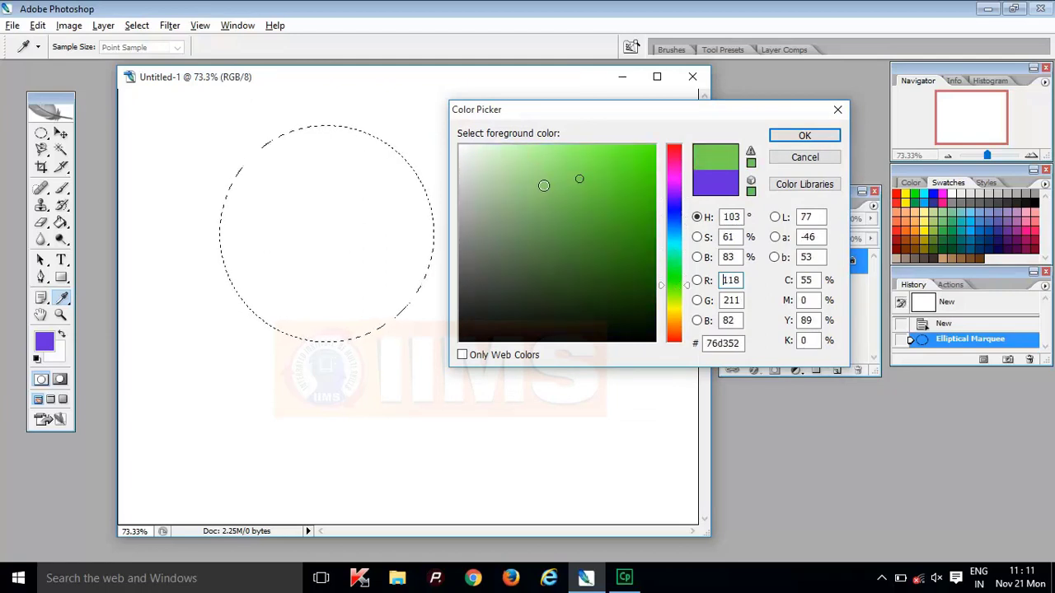
left_click(546, 179)
left_click(586, 169)
left_click(612, 171)
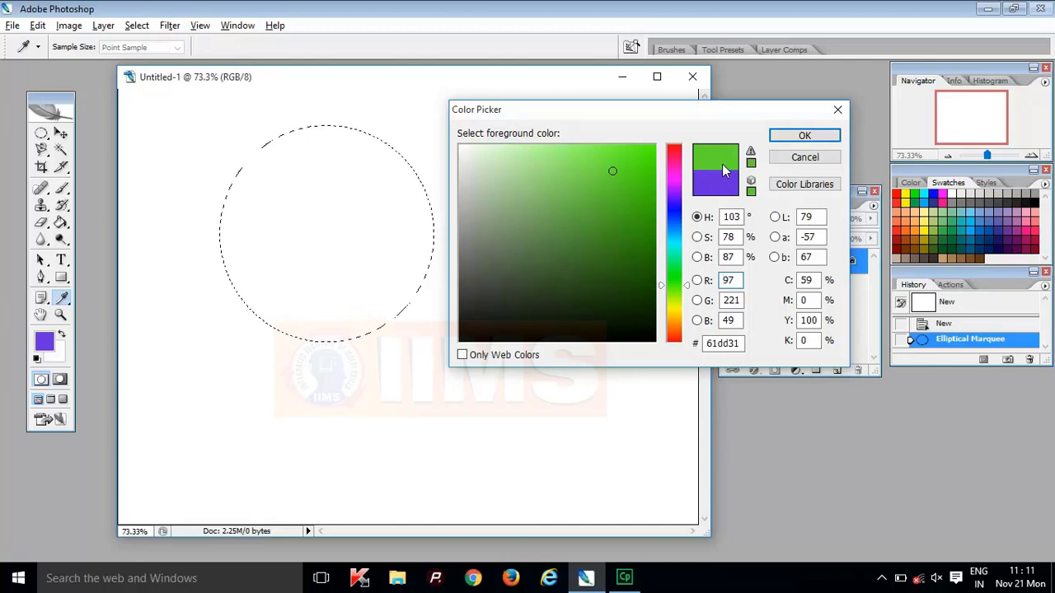
left_click(795, 136)
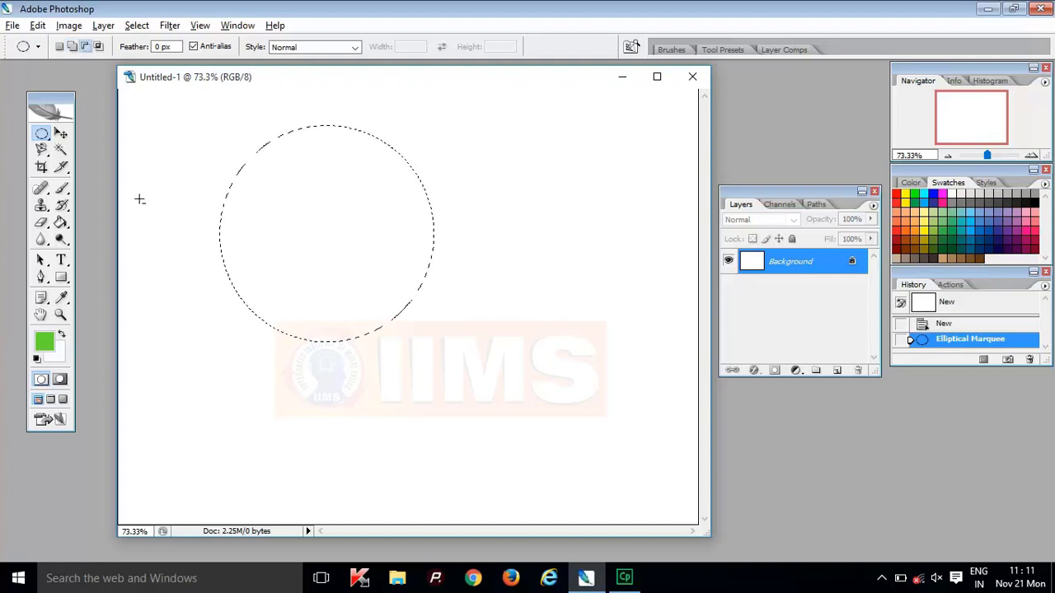
- Fill the circular selection with the green foreground color and deselect it
key("alt")
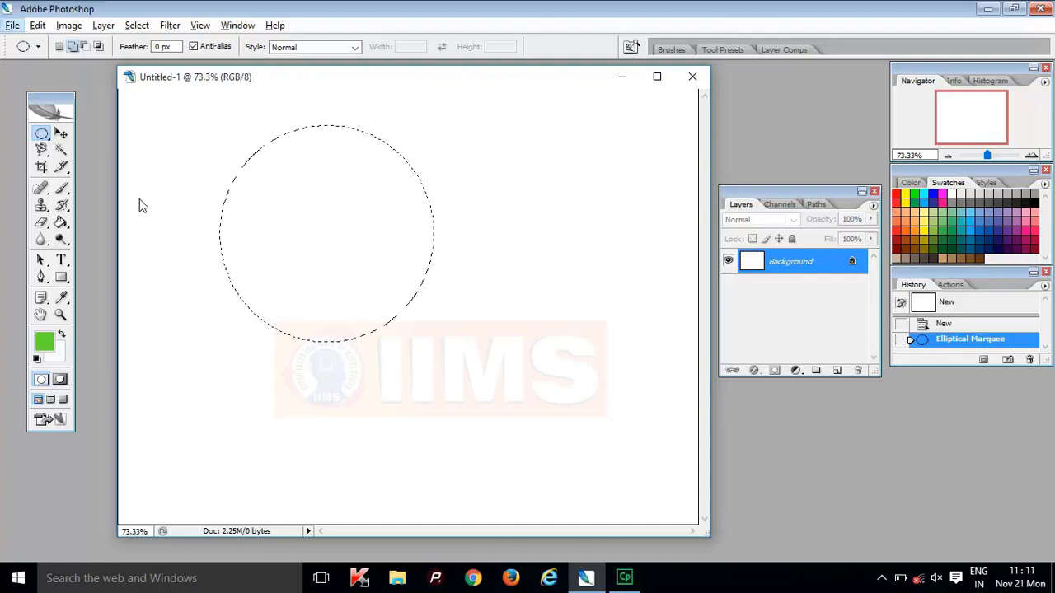
key("alt")
key("alt+BackSpace")
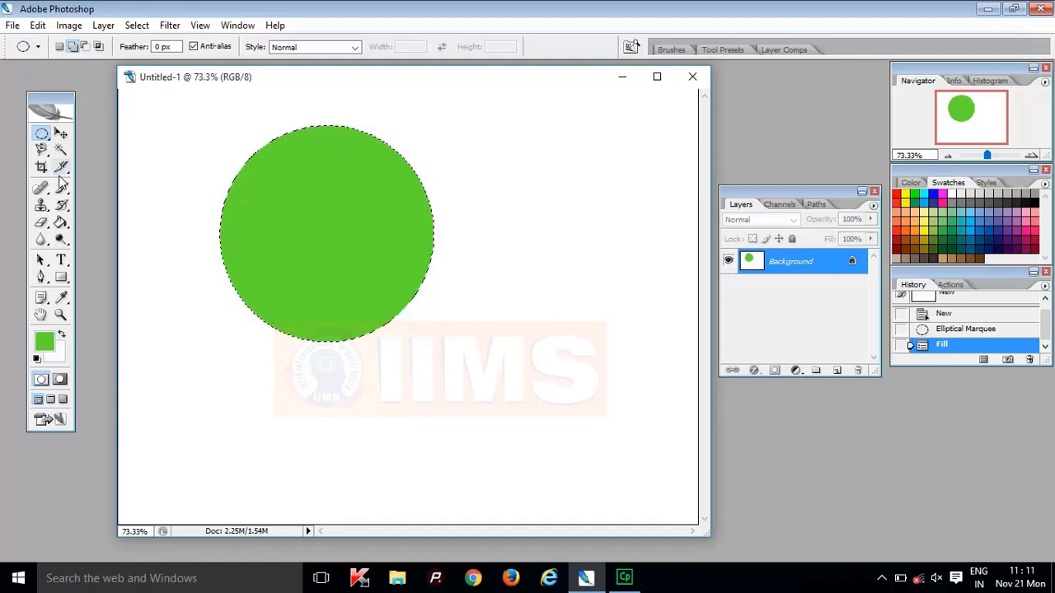
left_click(61, 134)
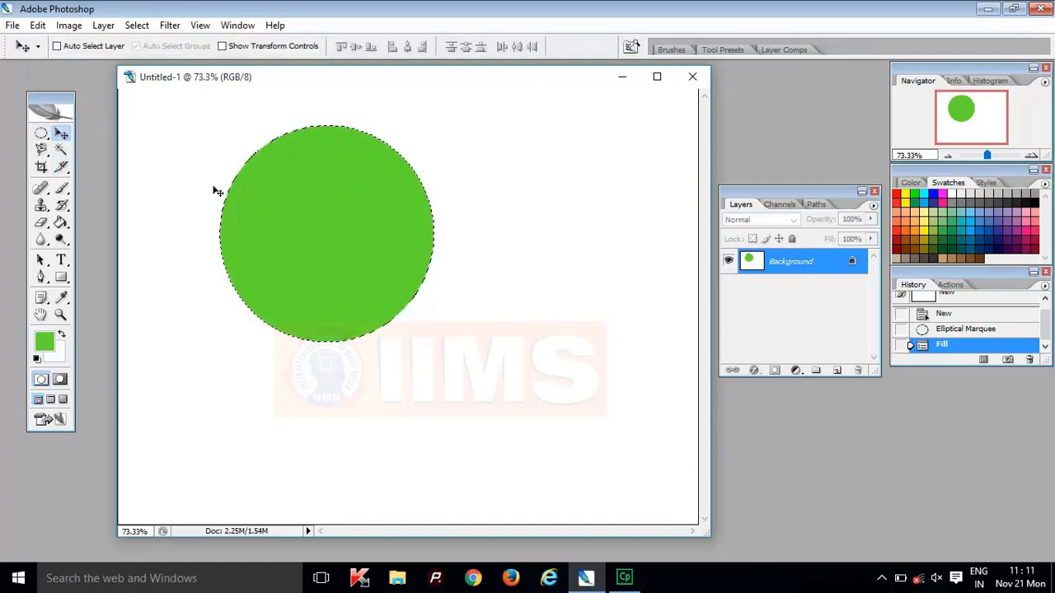
scroll(299, 202, "up", 1)
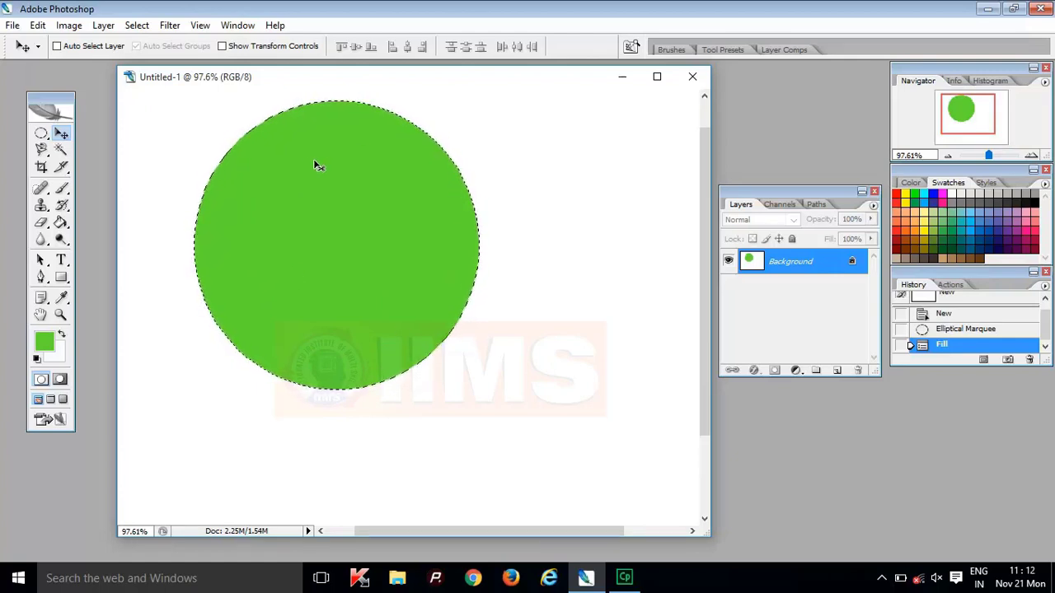
key("ctrl+d")
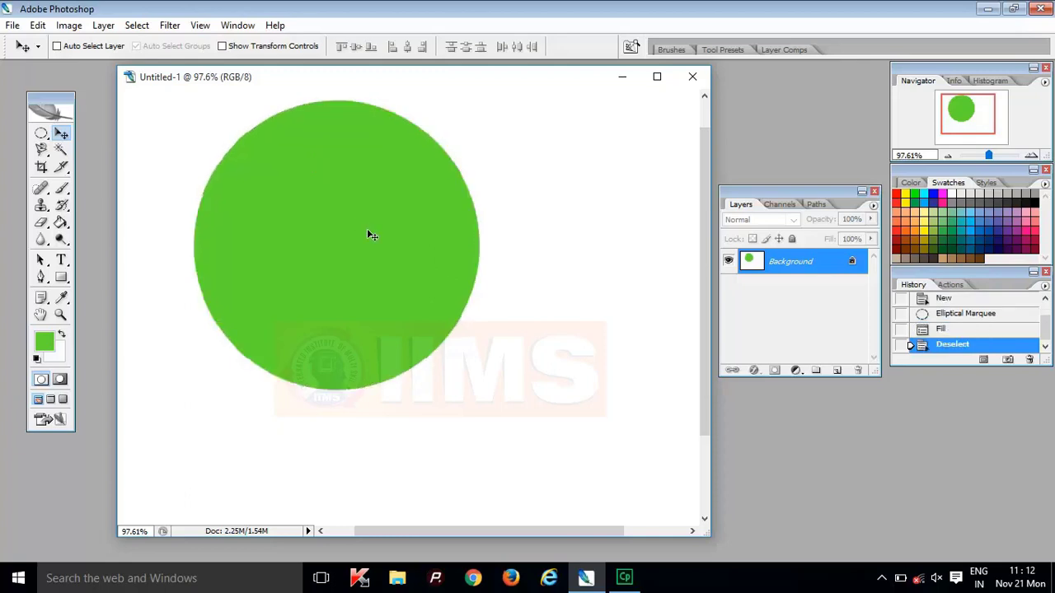
- Try to move the green circle on the locked Background layer with the Move tool, viewing the whole canvas
scroll(367, 228, "down", 3)
scroll(372, 236, "down", 1)
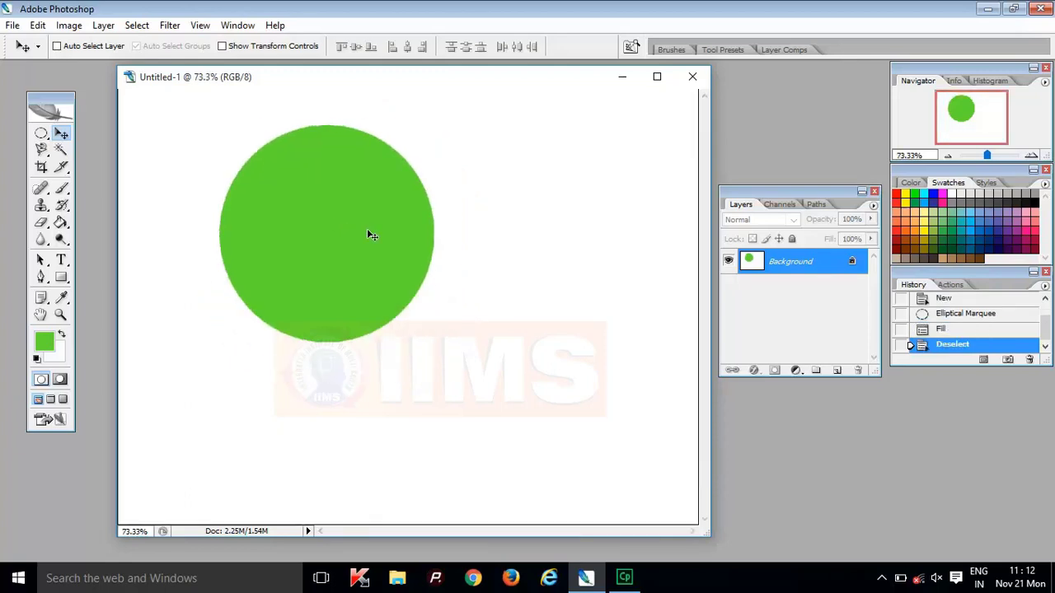
scroll(368, 235, "down", 1)
scroll(369, 235, "up", 1)
left_click(317, 182)
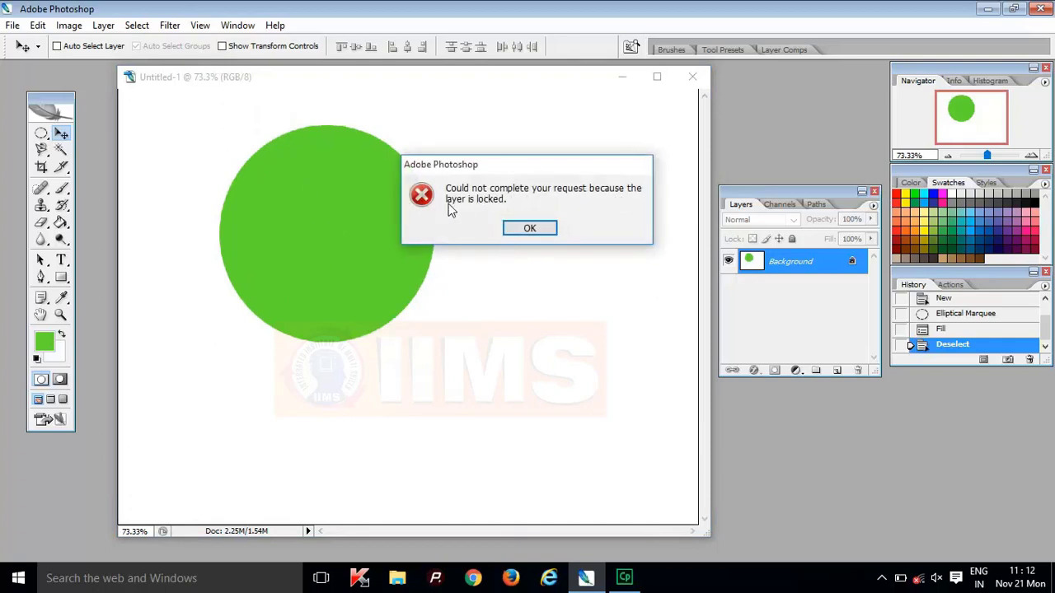
left_click(530, 230)
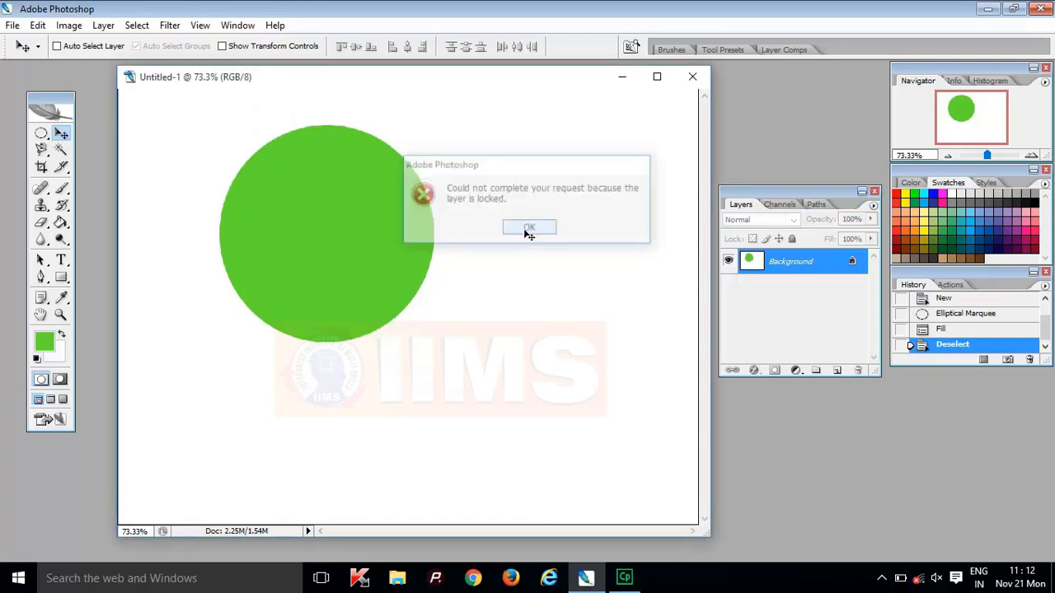
left_click(352, 255)
left_click(530, 230)
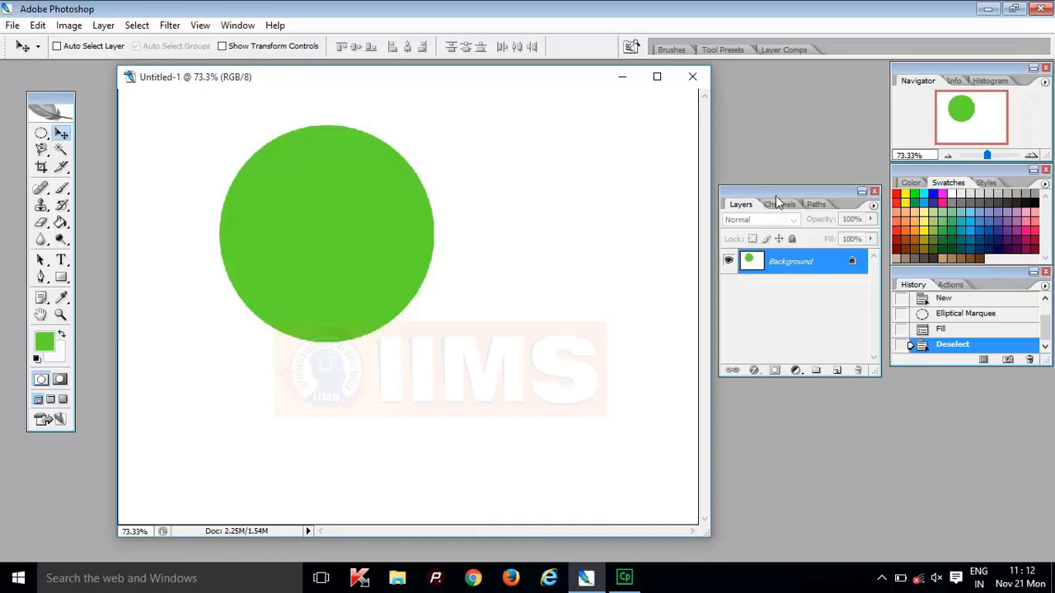
left_click_drag(330, 198, 596, 291)
left_click(521, 232)
- Revert the document to its initial blank snapshot in the history, and adjust the sizes of the History palette and document window
left_click_drag(997, 366, 988, 449)
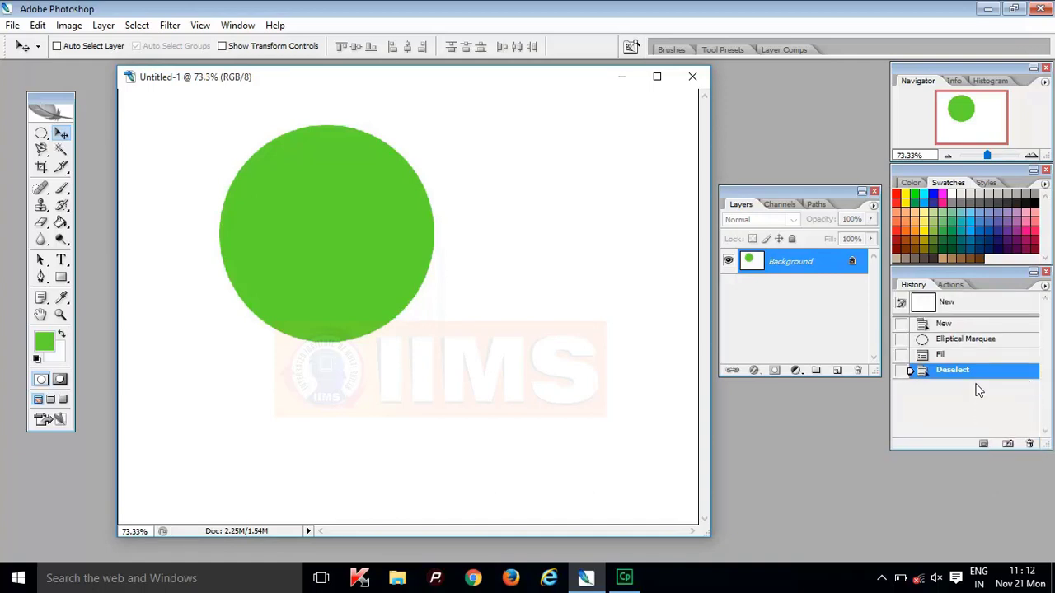
left_click(969, 305)
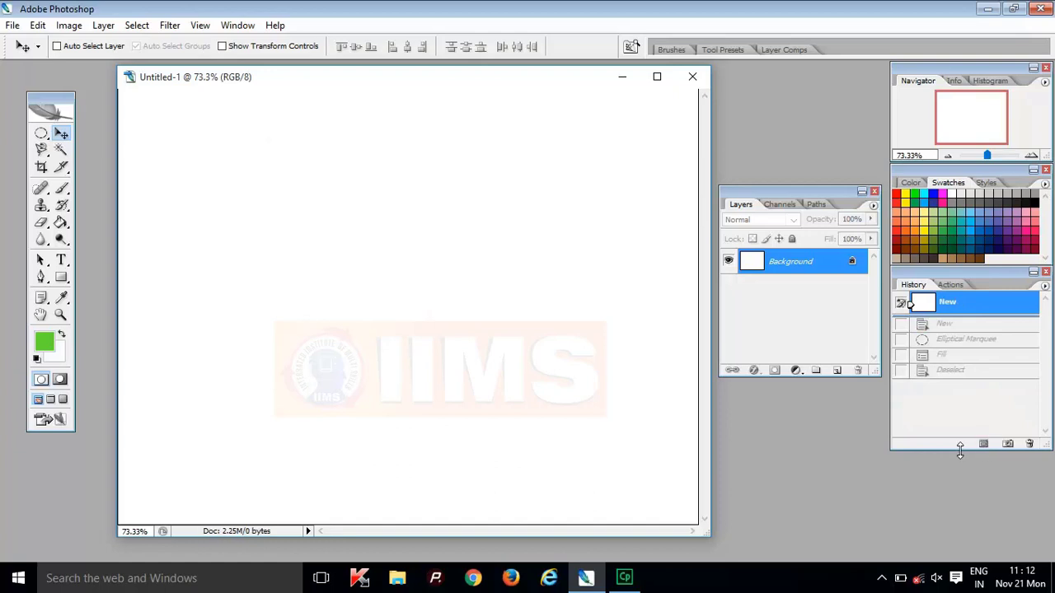
left_click_drag(962, 450, 962, 413)
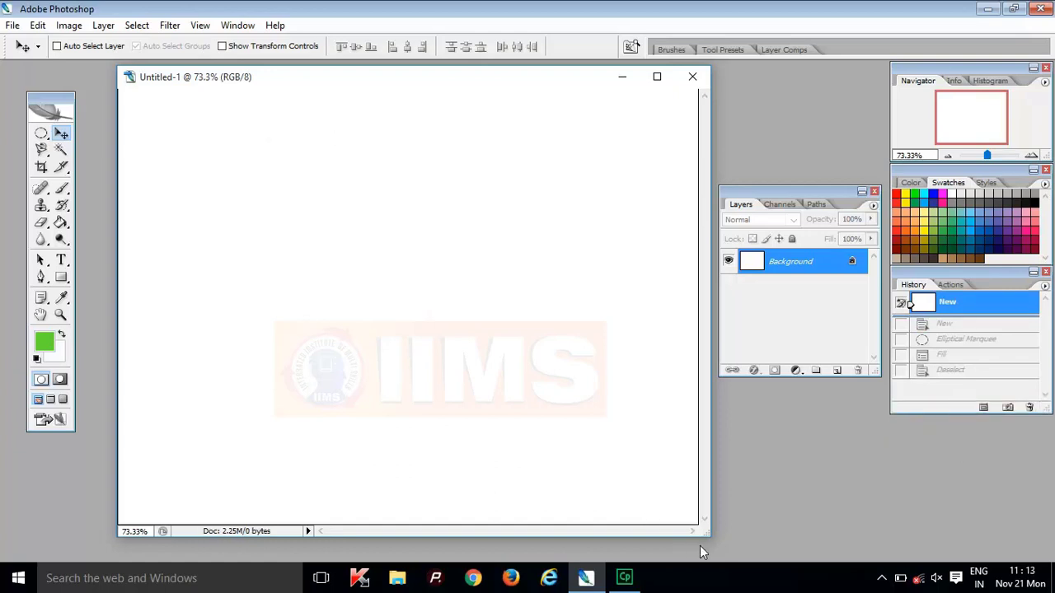
left_click_drag(705, 540, 700, 536)
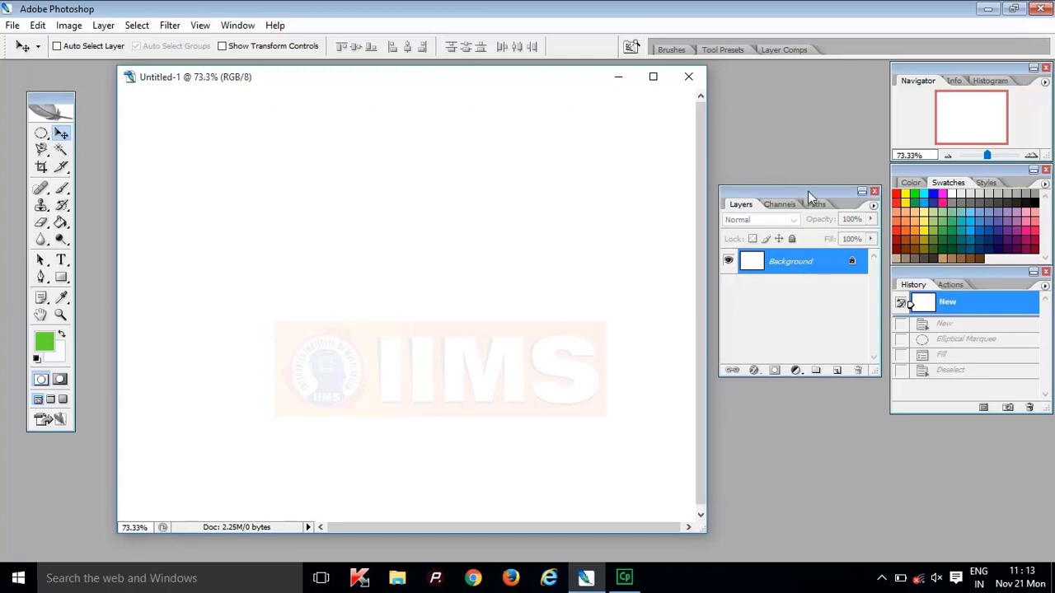
- Add a new layer, draw a nearly circular elliptical selection in the canvas's upper-left part, fill it with the green foreground color and deselect
left_click(836, 371)
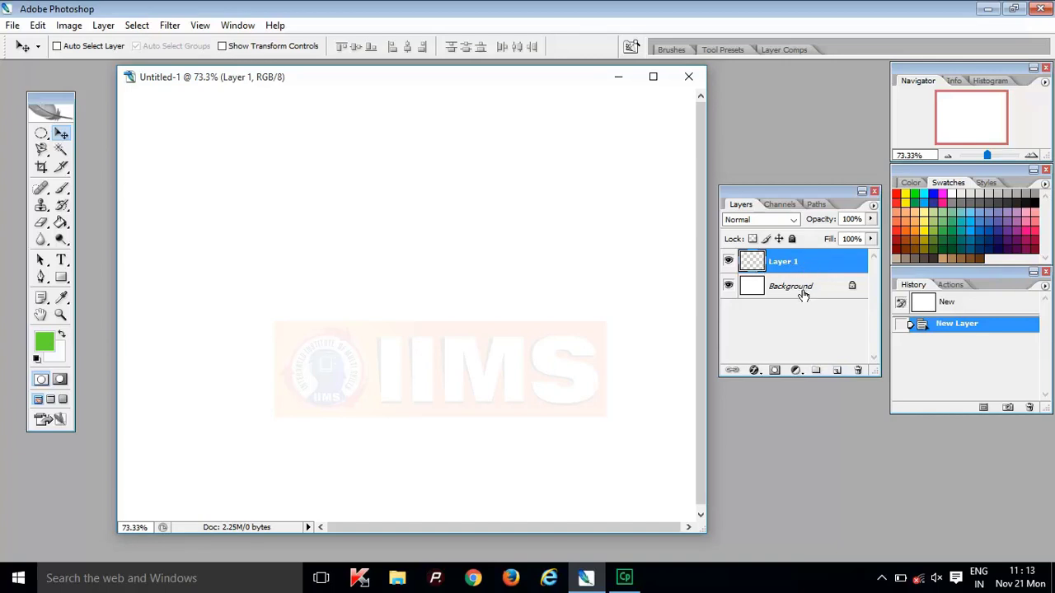
left_click(42, 133)
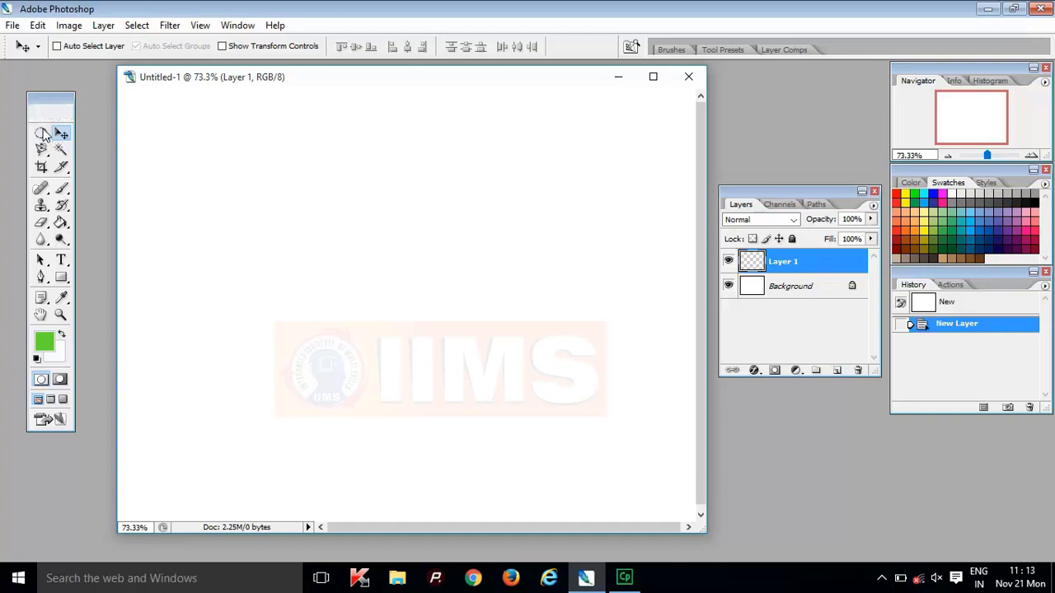
left_click_drag(207, 132, 409, 341)
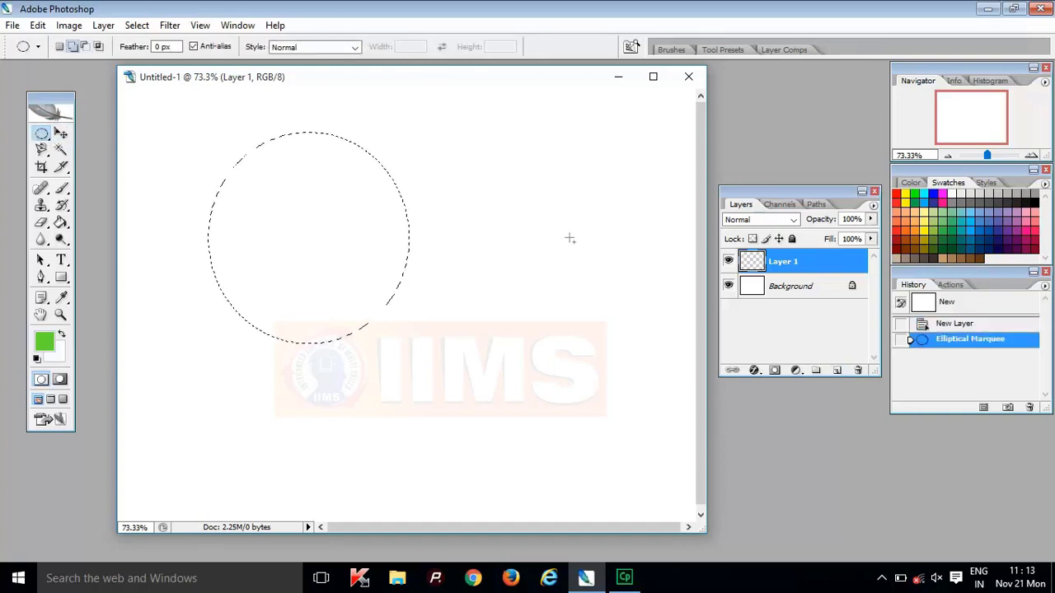
key("alt+BackSpace")
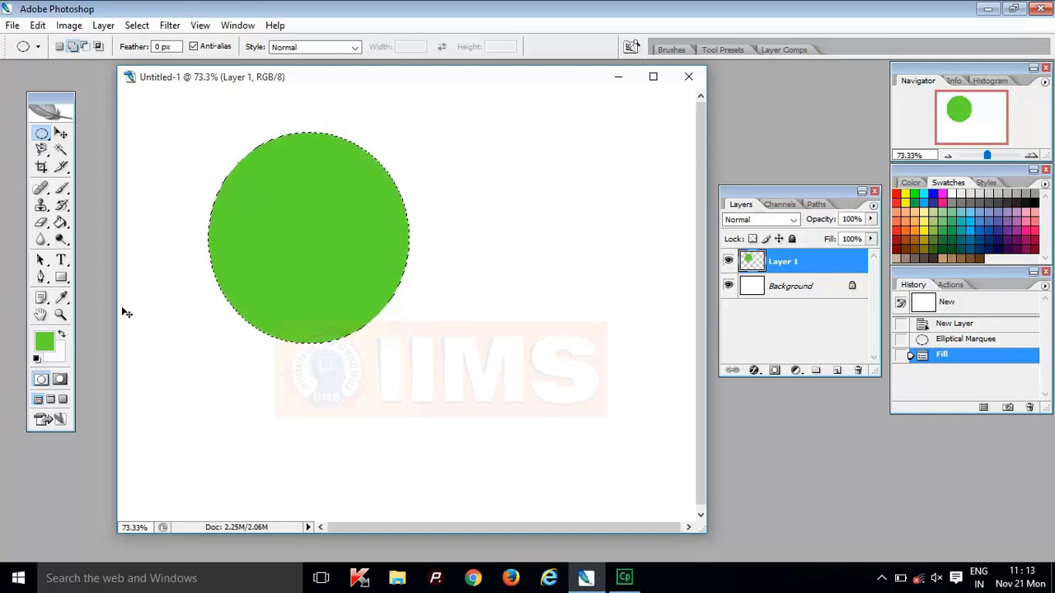
key("ctrl+d")
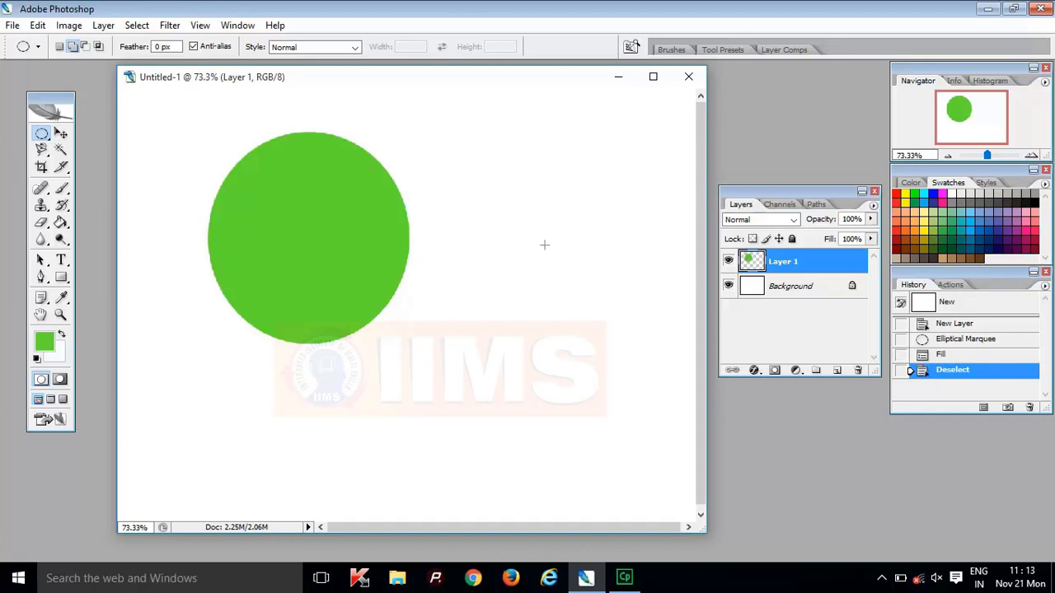
- Move the green circle on Layer 1 closer to the middle of the canvas with the Move tool
left_click(61, 135)
left_click_drag(318, 235, 454, 306)
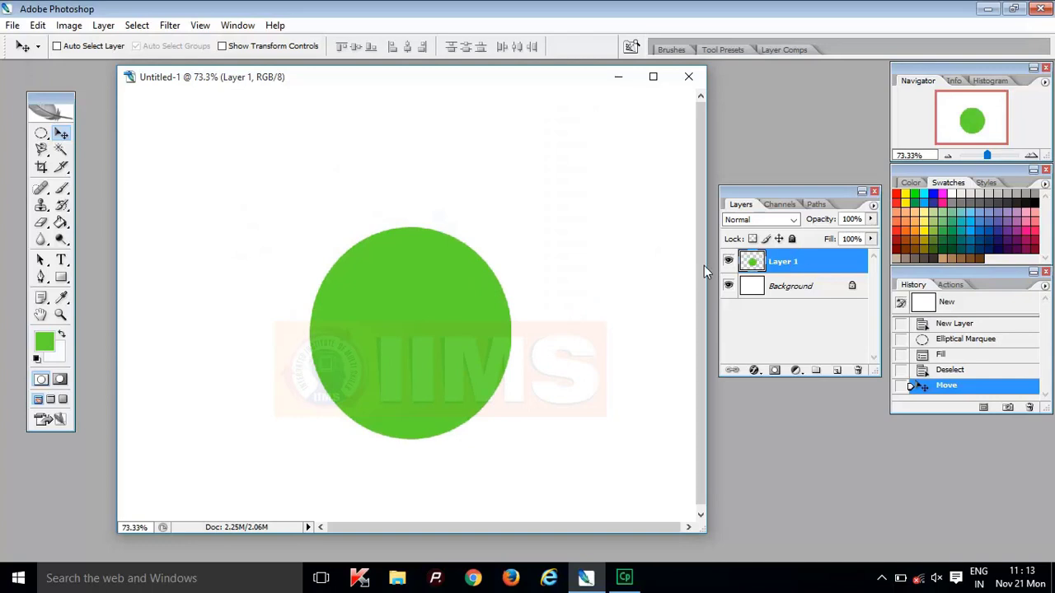
left_click_drag(451, 304, 392, 269)
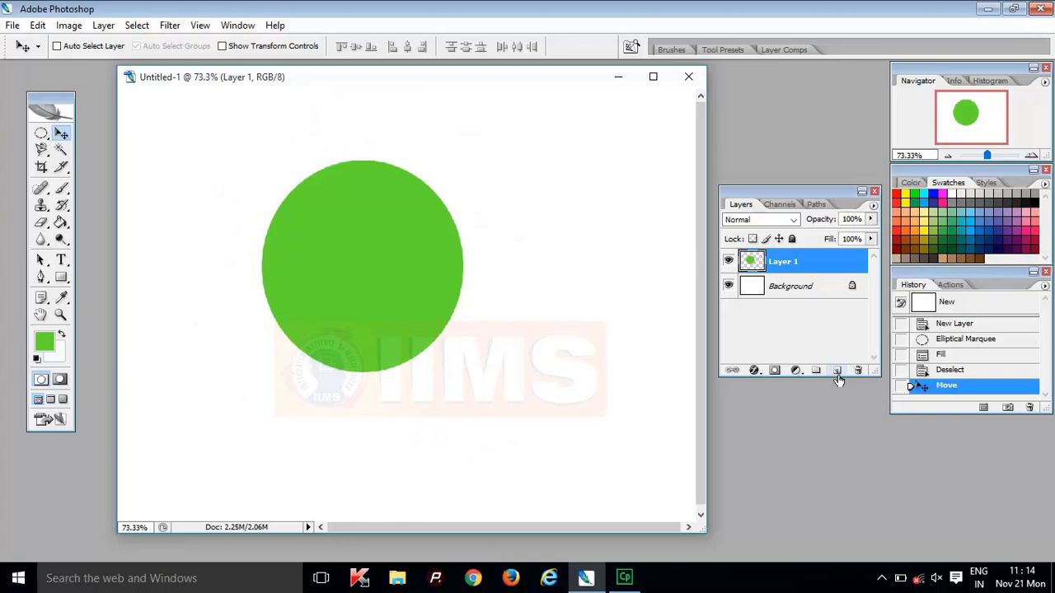
- Create another layer named Layer 2 with Normal mode and 100% opacity using the New Layer command
left_click(103, 26)
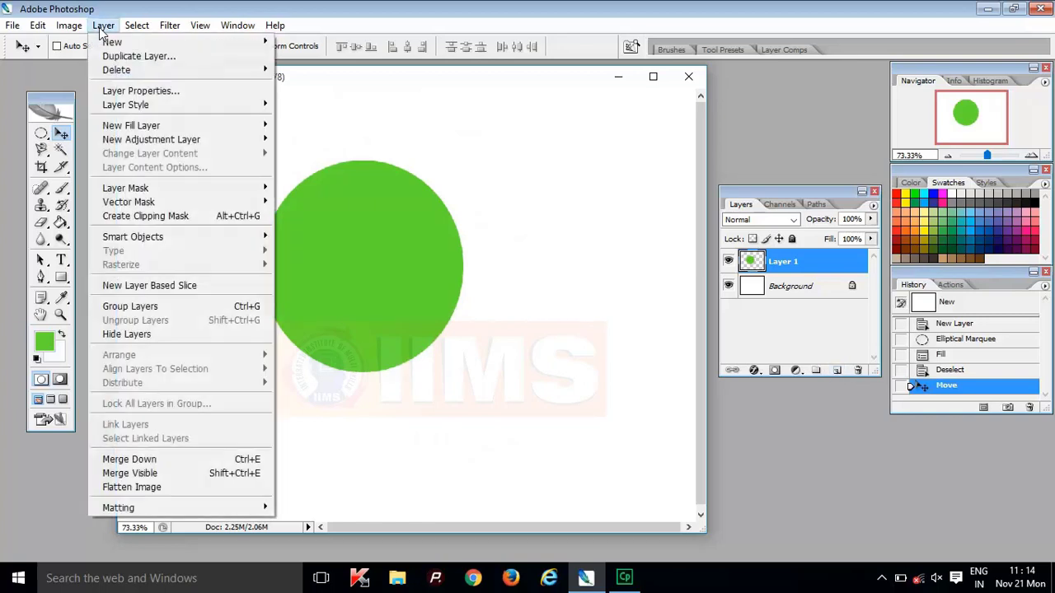
mouse_move(112, 42)
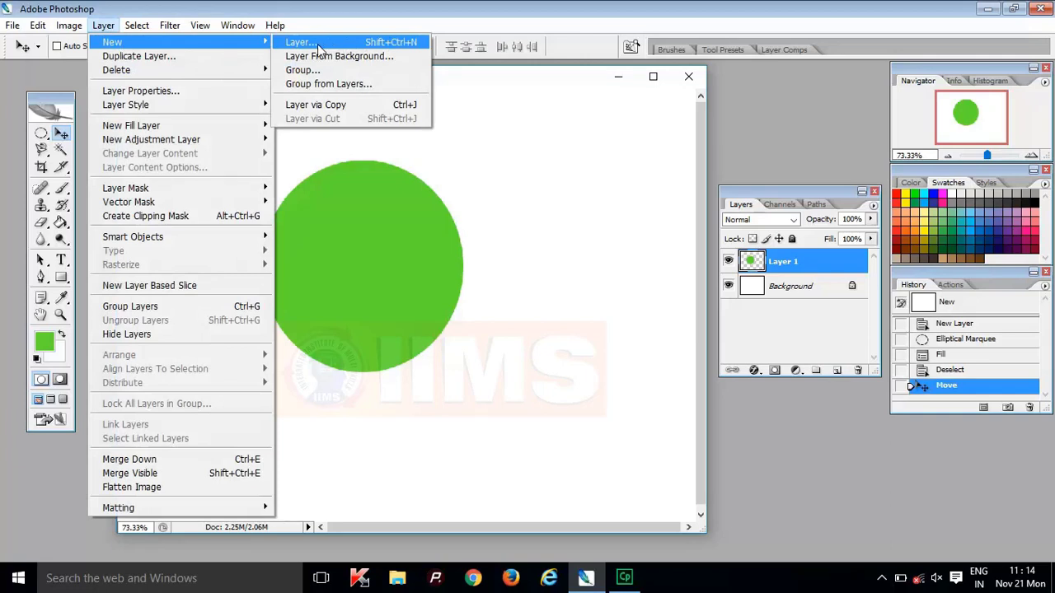
left_click(388, 47)
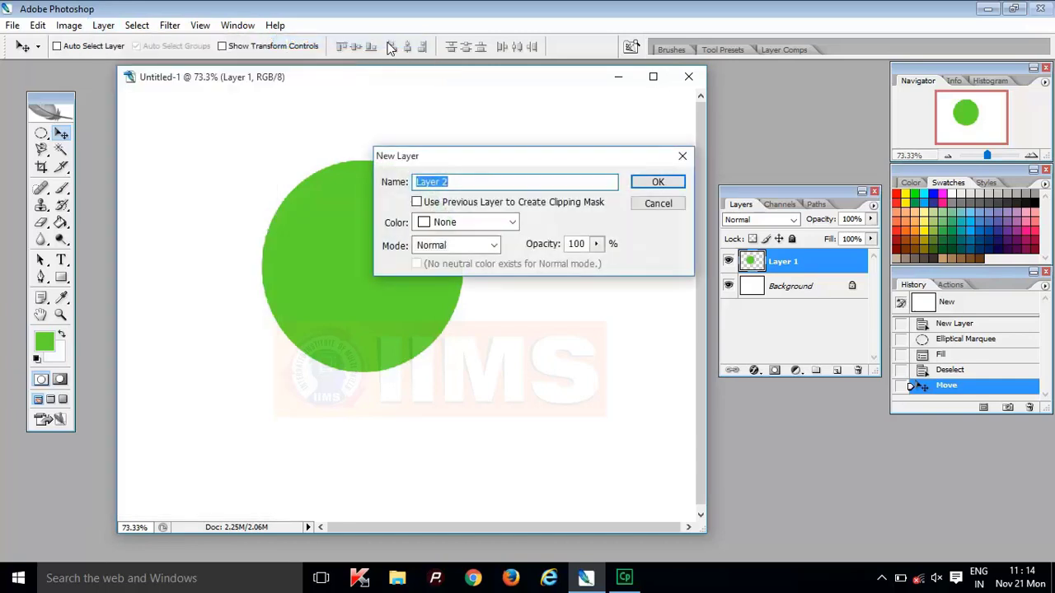
left_click(484, 182)
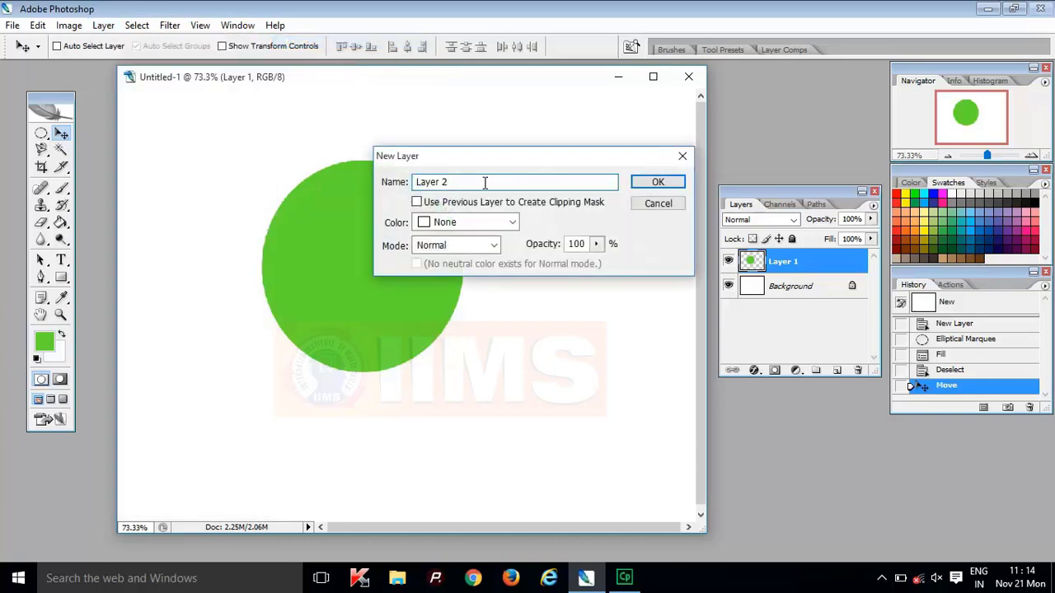
left_click(669, 180)
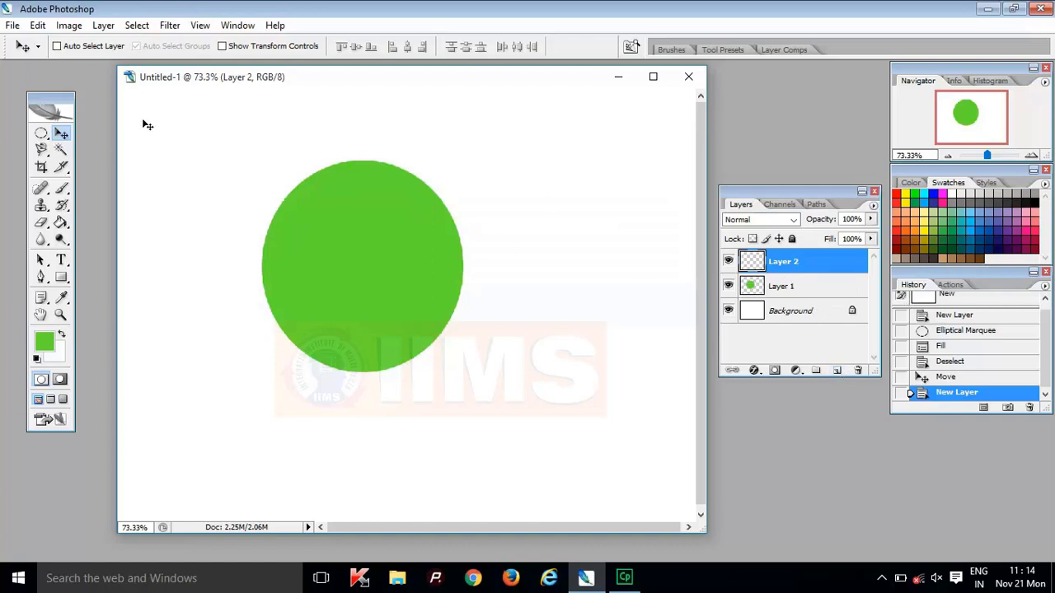
- Draw a tall rectangular selection beside the green circle, on its right, with the Rectangular Marquee Tool
left_click(41, 136)
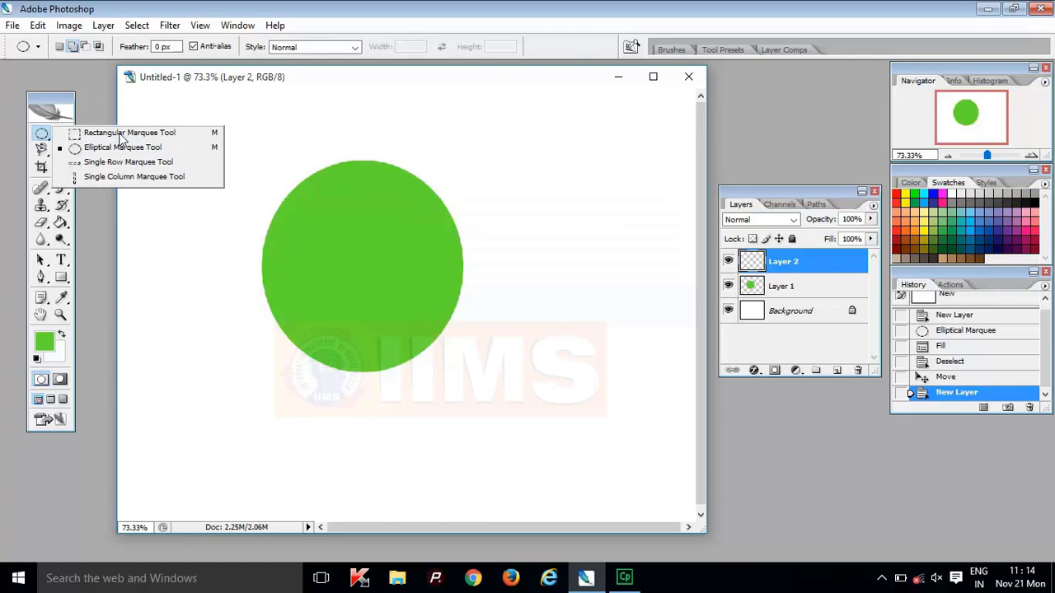
left_click(124, 132)
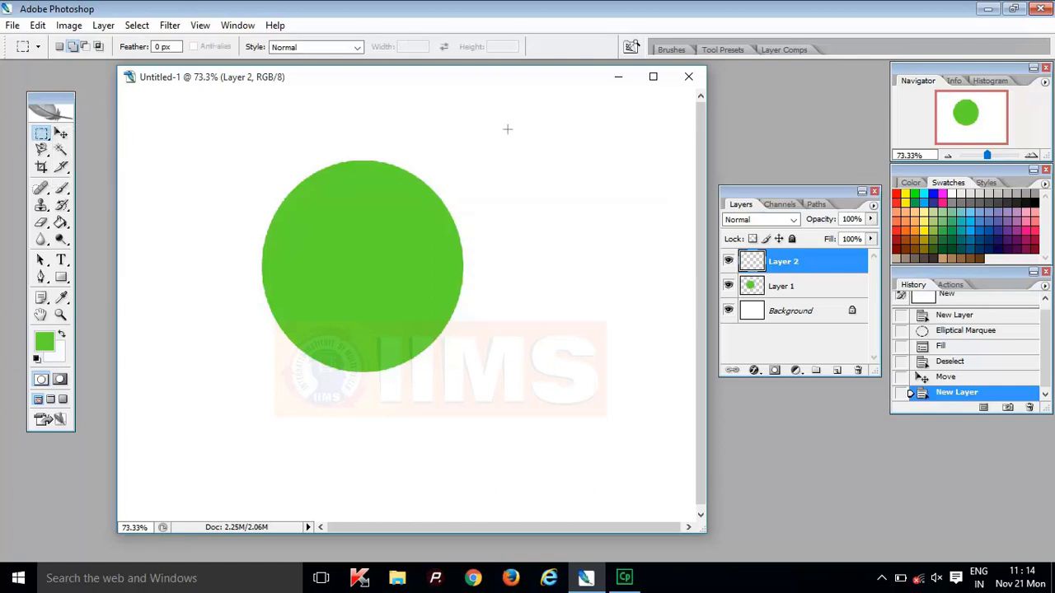
left_click_drag(538, 175, 645, 332)
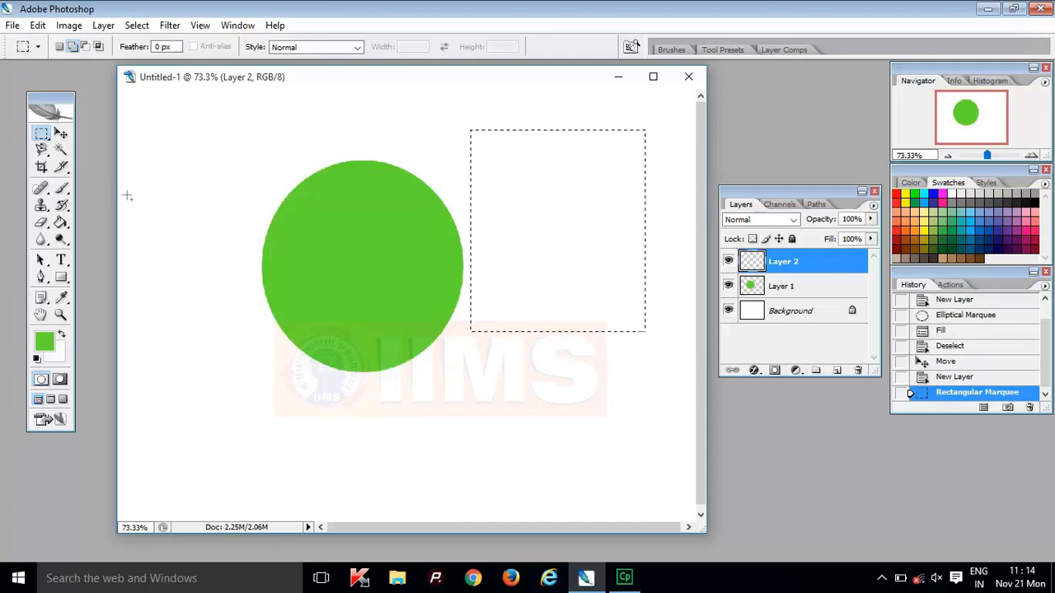
- Set the foreground color to blue, #3135dd, fill the rectangular selection on Layer 2 with it and deselect
left_click(45, 342)
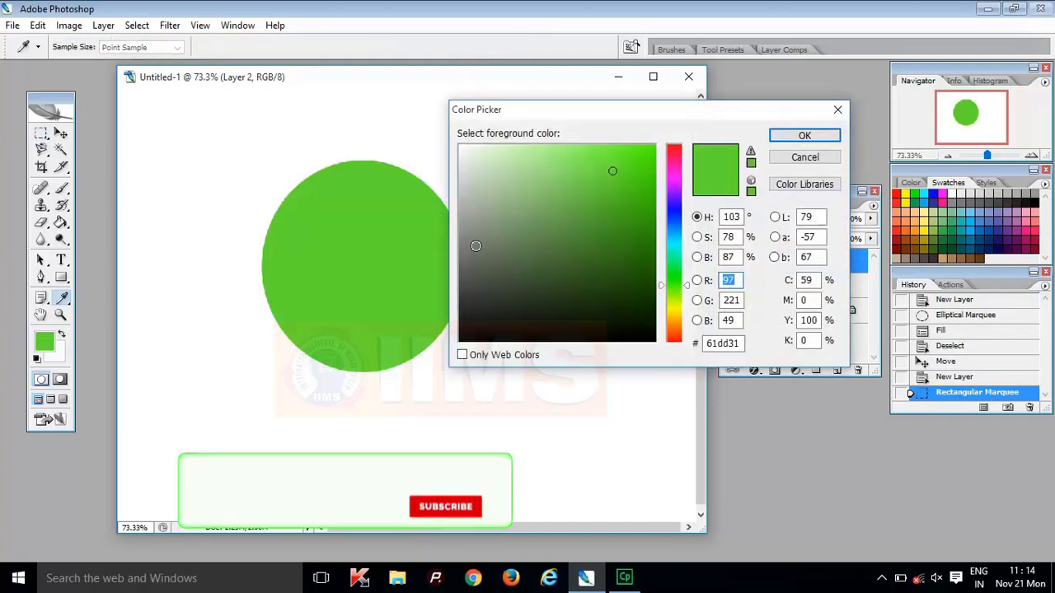
left_click(672, 211)
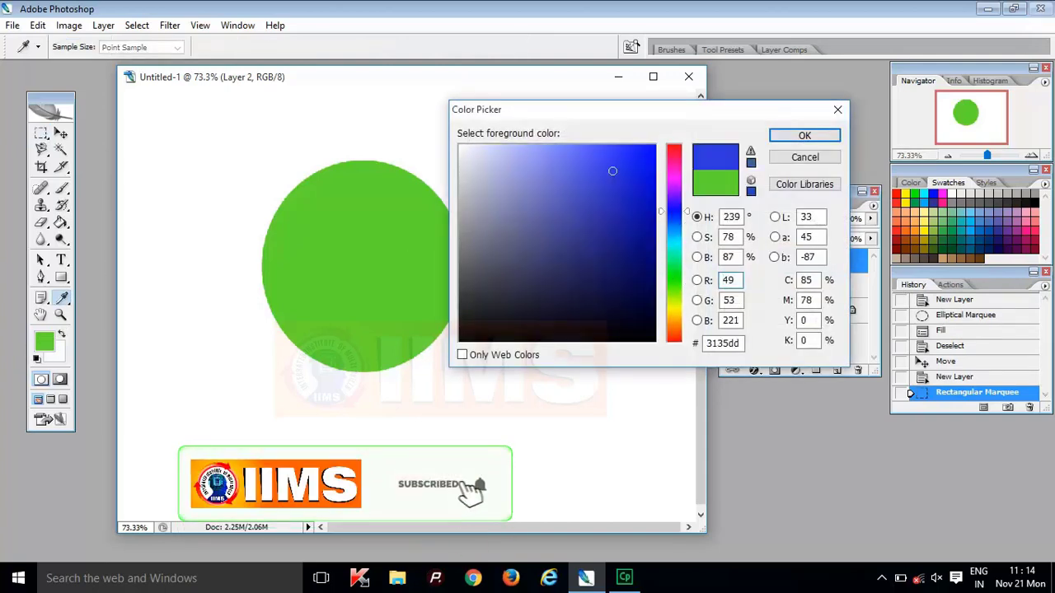
left_click(807, 136)
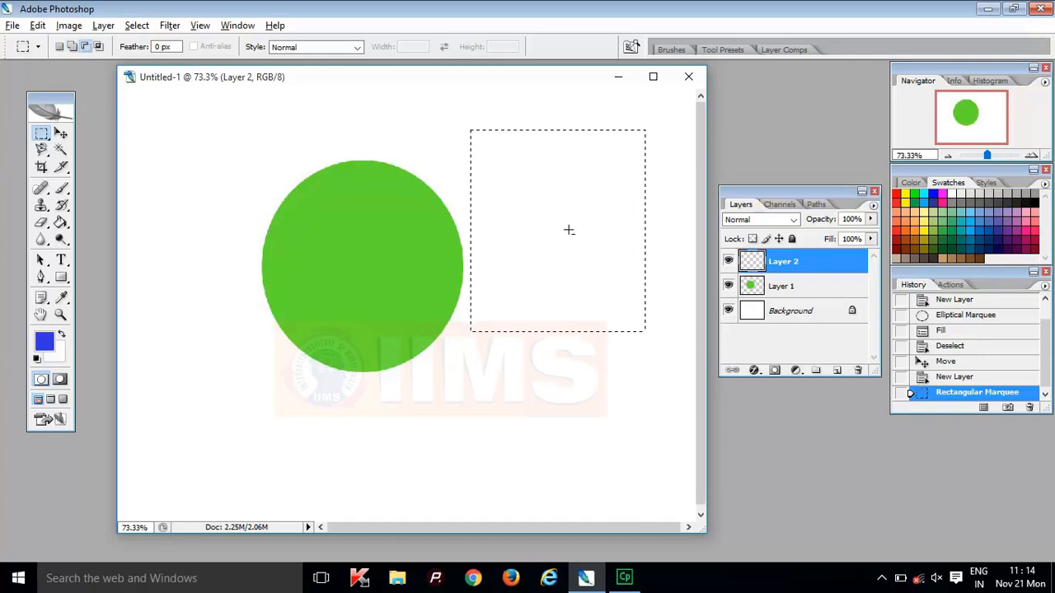
key("alt+BackSpace")
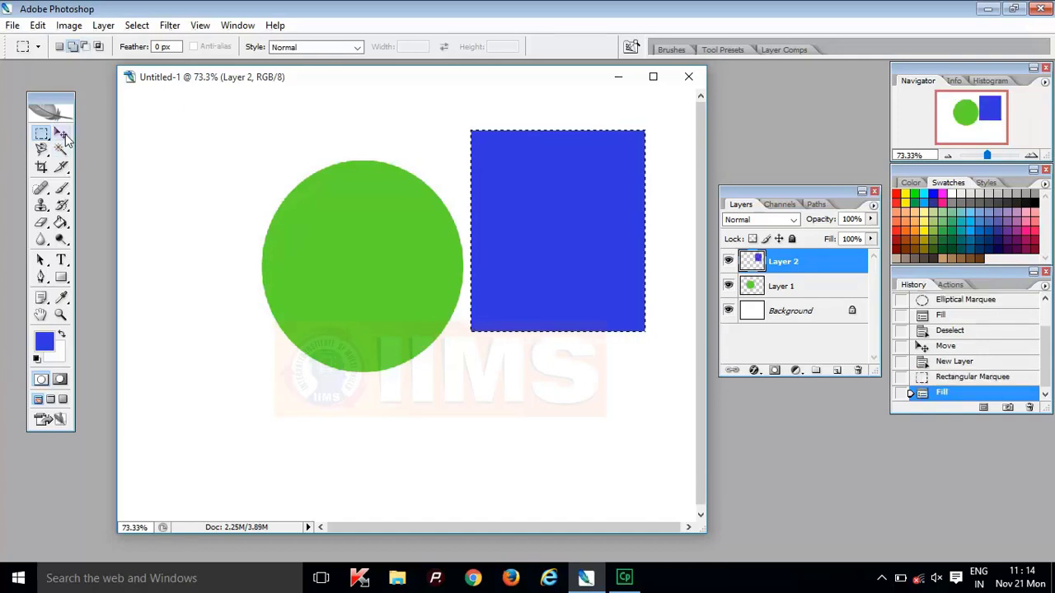
left_click(63, 134)
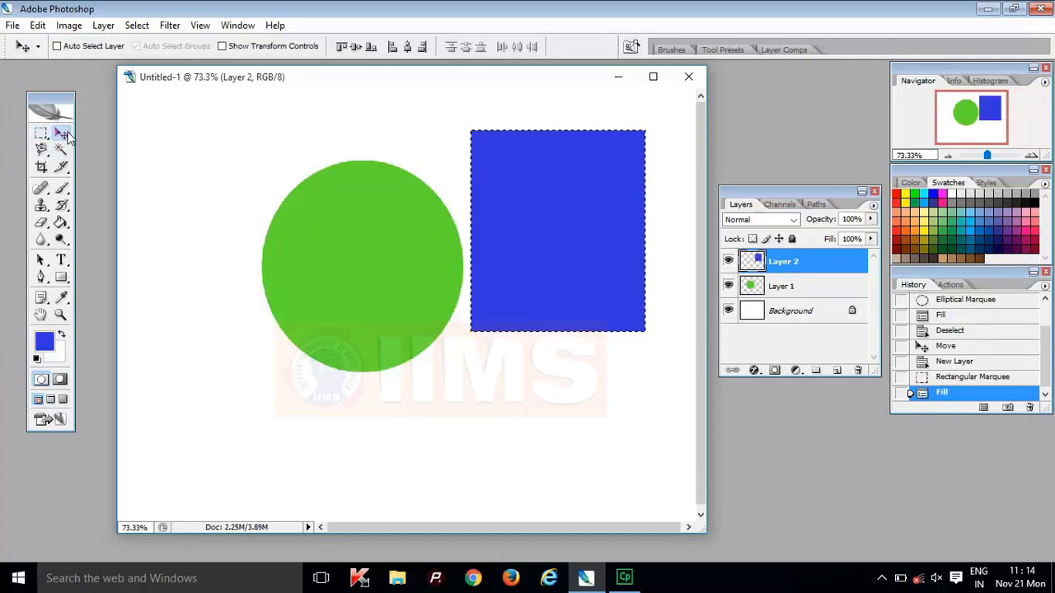
key("ctrl+d")
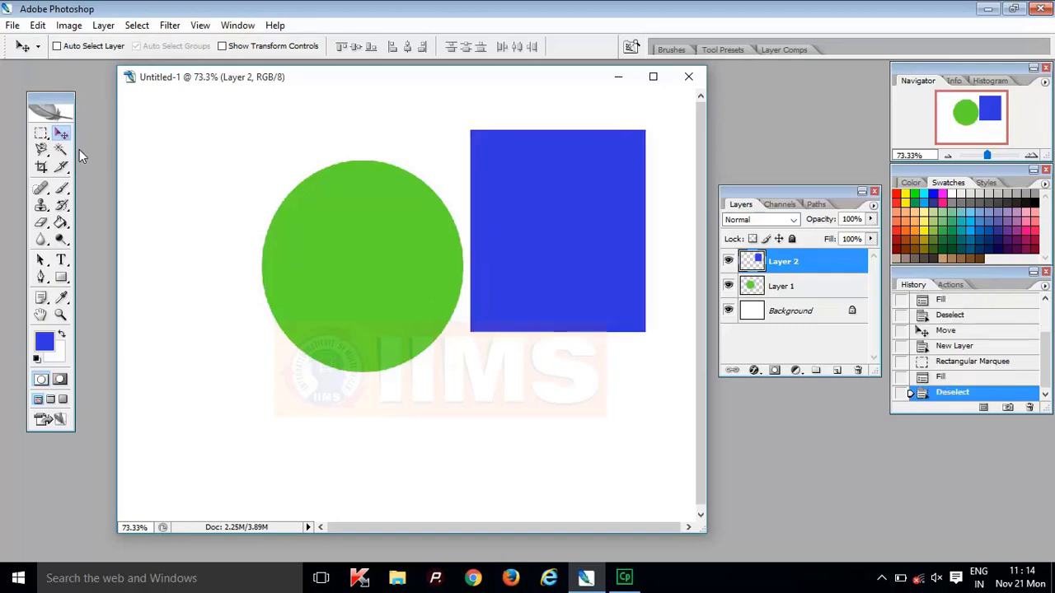
- Reposition the blue rectangle and the green circle on their own layers so they sit apart, side by side in the canvas's upper half
left_click_drag(577, 181, 511, 192)
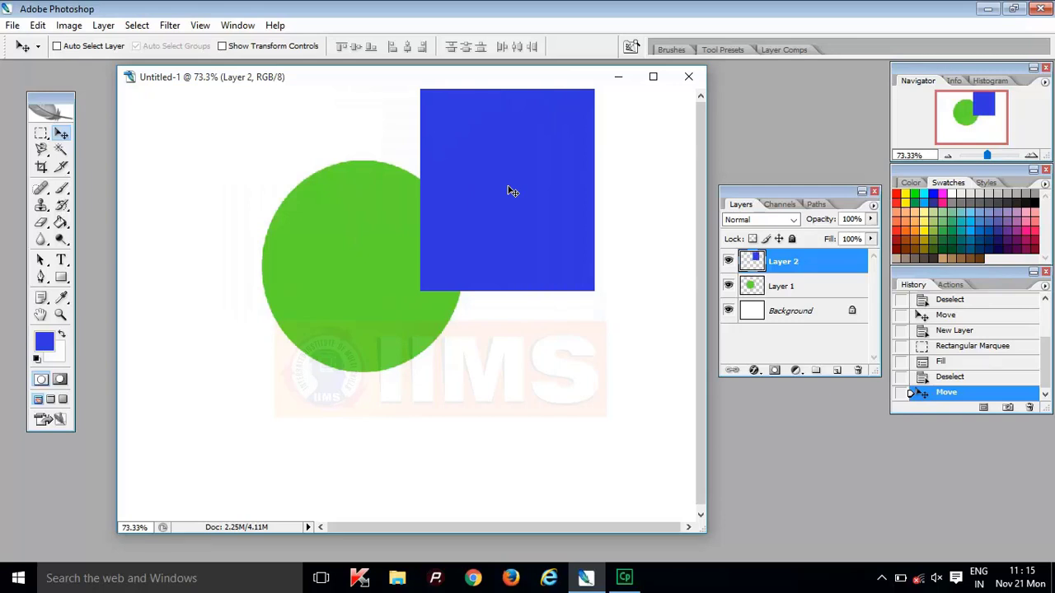
left_click_drag(511, 192, 524, 225)
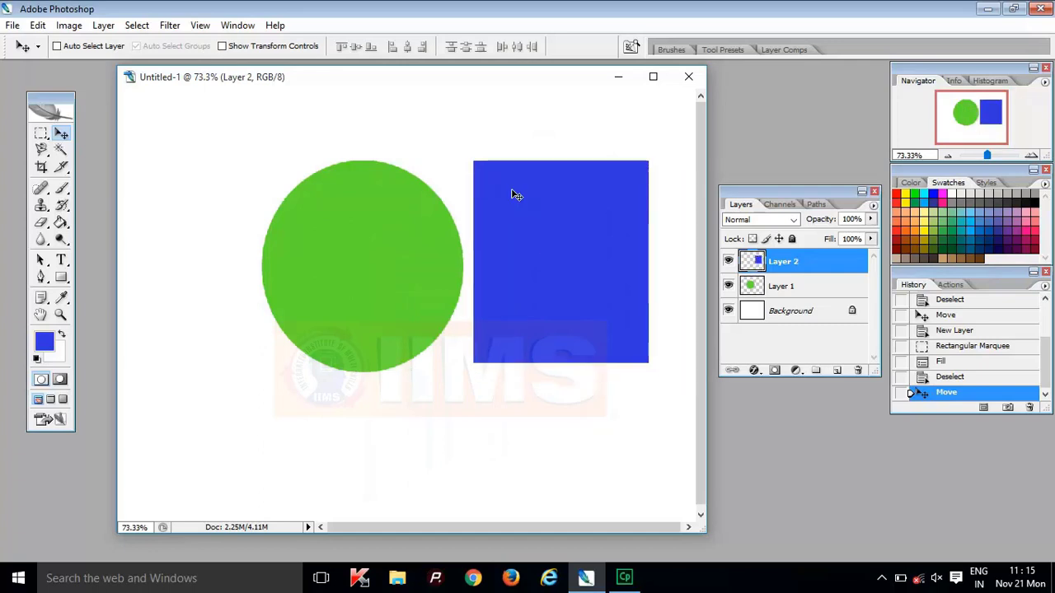
left_click(780, 297)
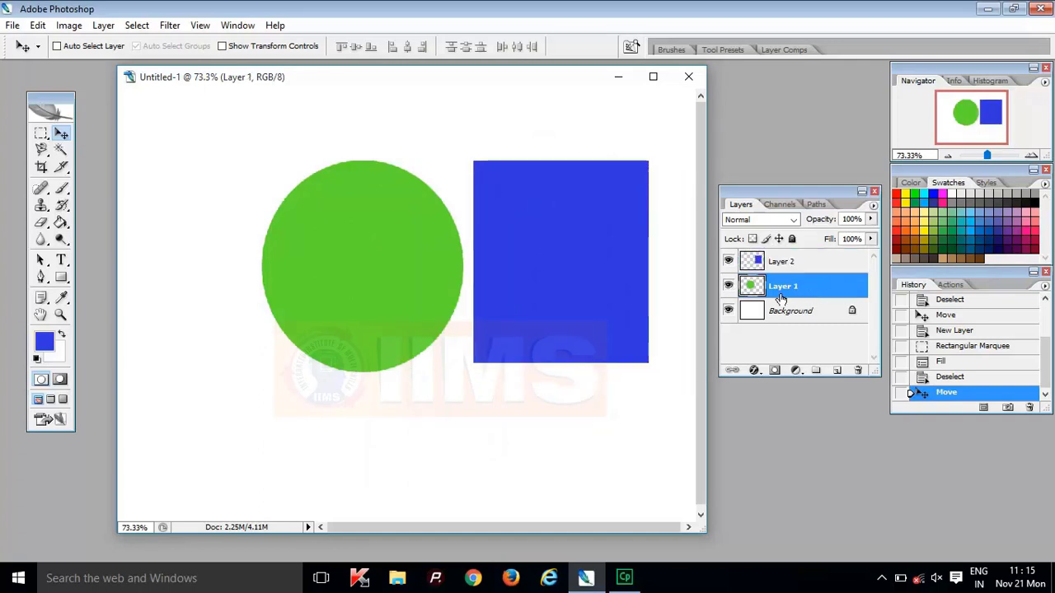
left_click_drag(363, 243, 309, 199)
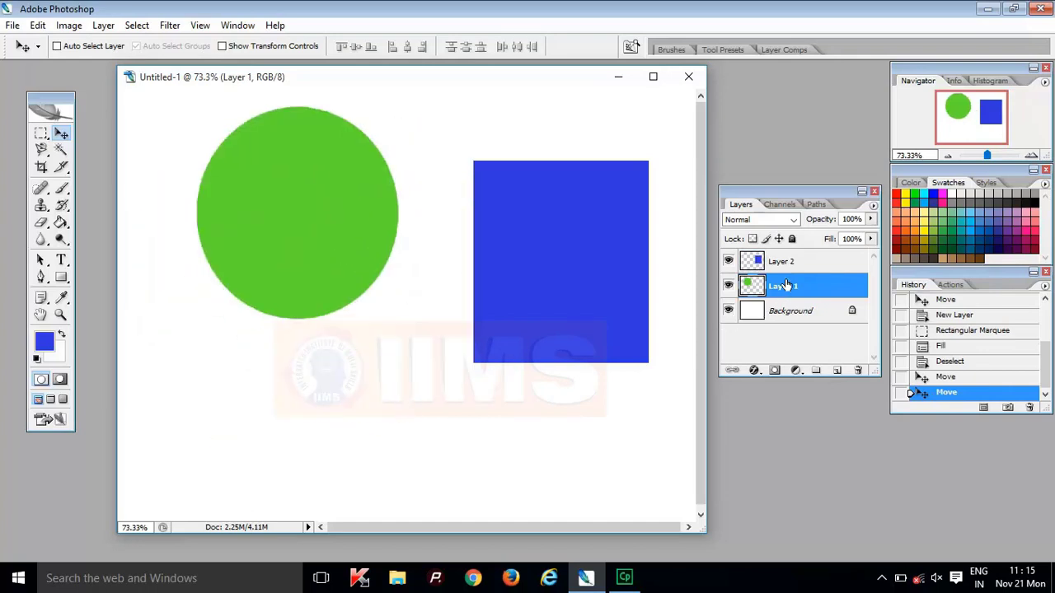
left_click(800, 264)
left_click_drag(579, 291, 583, 217)
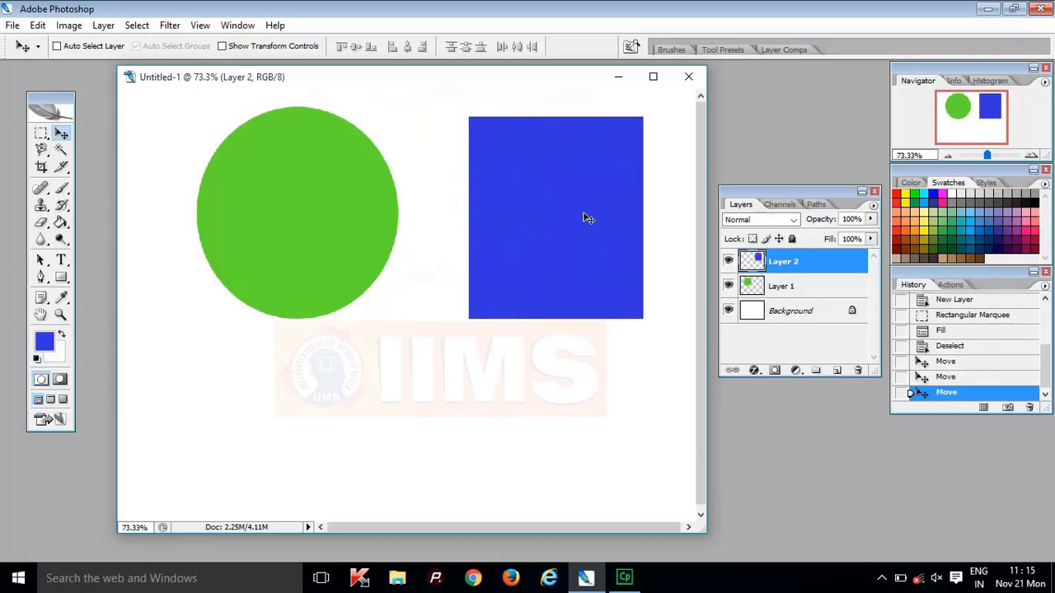
- Draw a nearly square selection on Layer 3 below the gap between the two shapes with the Rectangular Marquee Tool
left_click(41, 134)
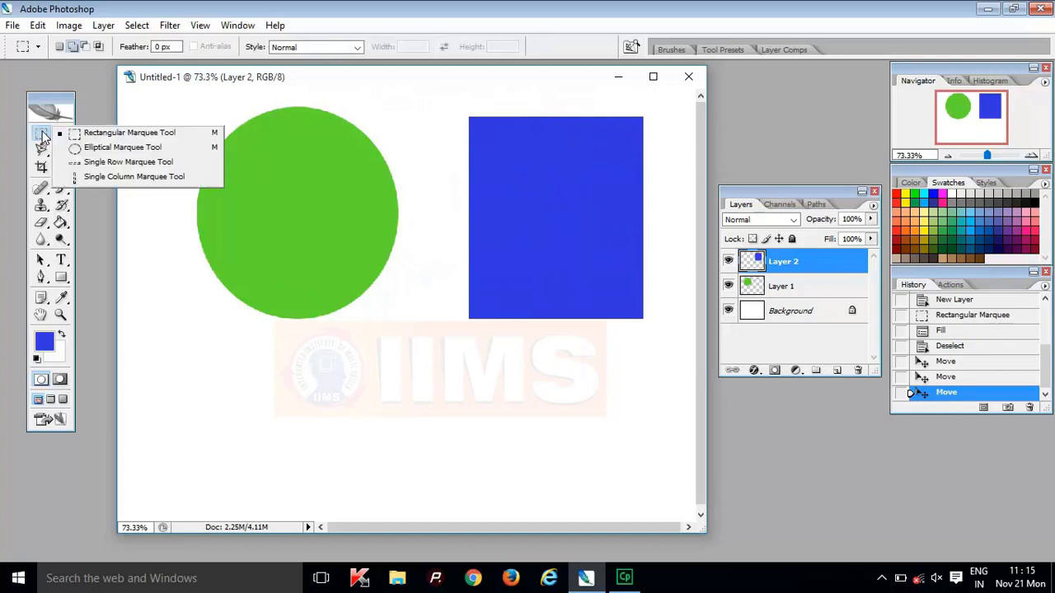
left_click(152, 135)
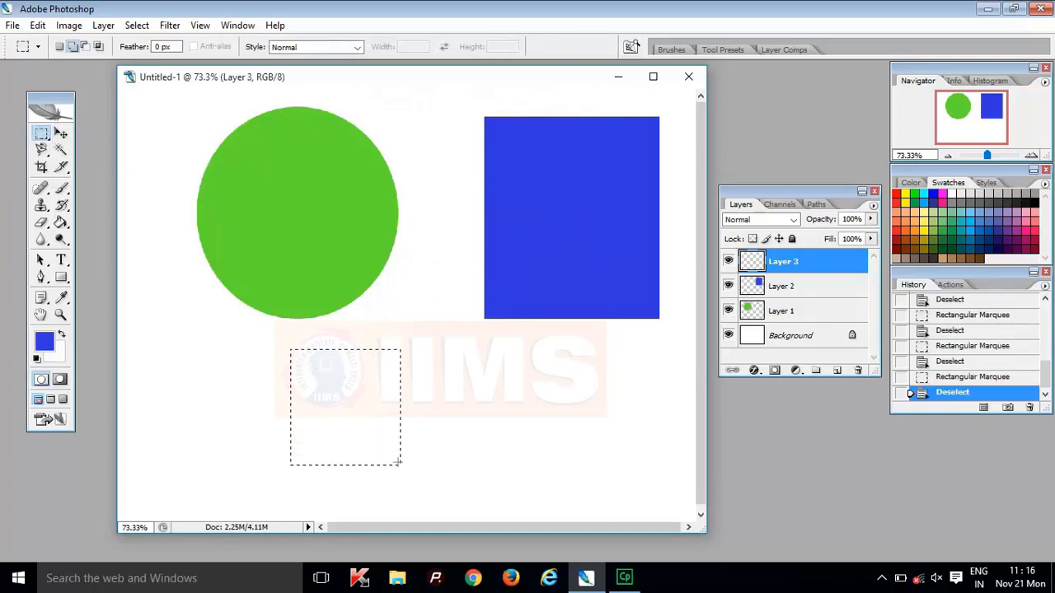
left_click_drag(399, 462, 454, 499)
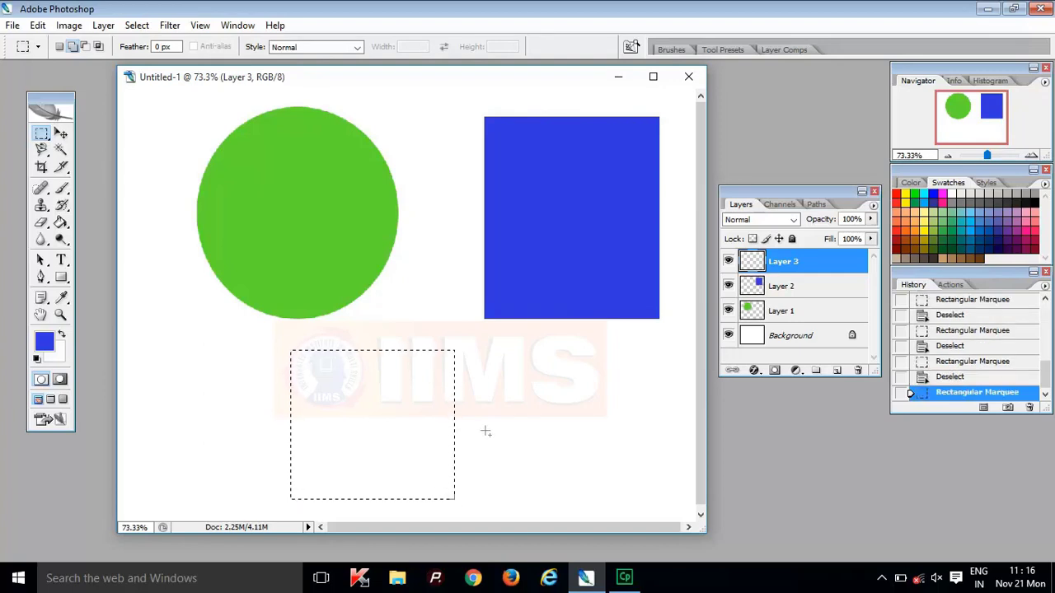
- Fill the selection on Layer 3 with a bright orange-red foreground color of hue 10° and deselect
left_click(44, 340)
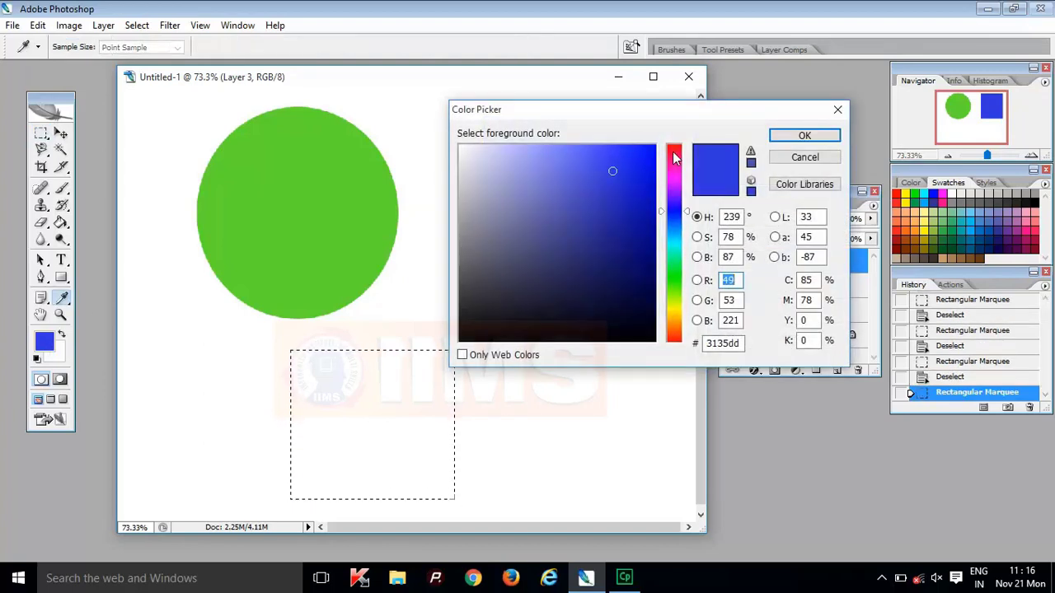
left_click(674, 153)
left_click(629, 210)
left_click(613, 245)
left_click(584, 184)
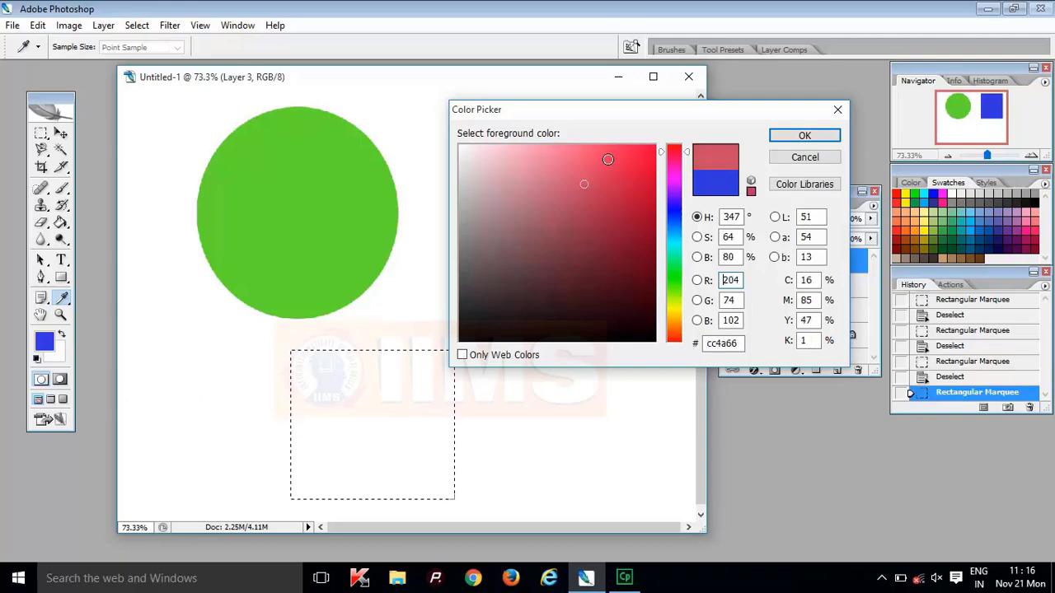
left_click(676, 340)
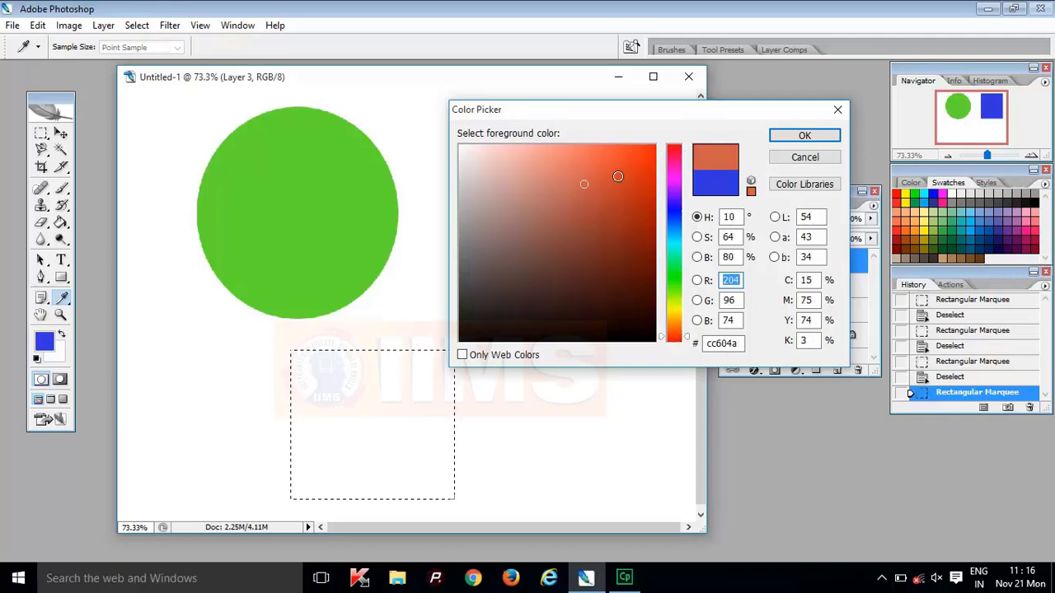
left_click(629, 163)
left_click(804, 136)
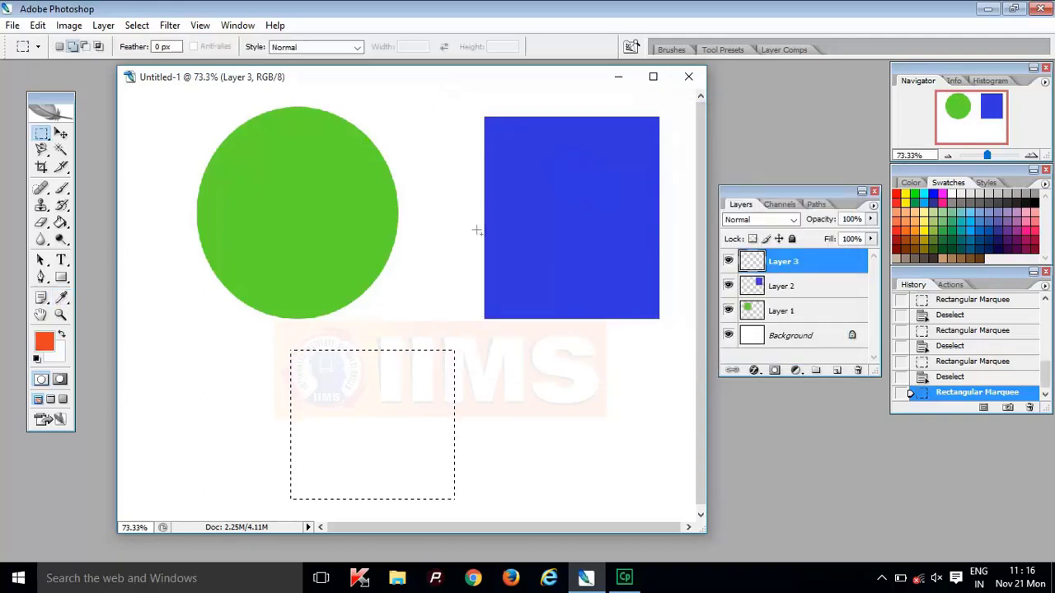
key("alt+BackSpace")
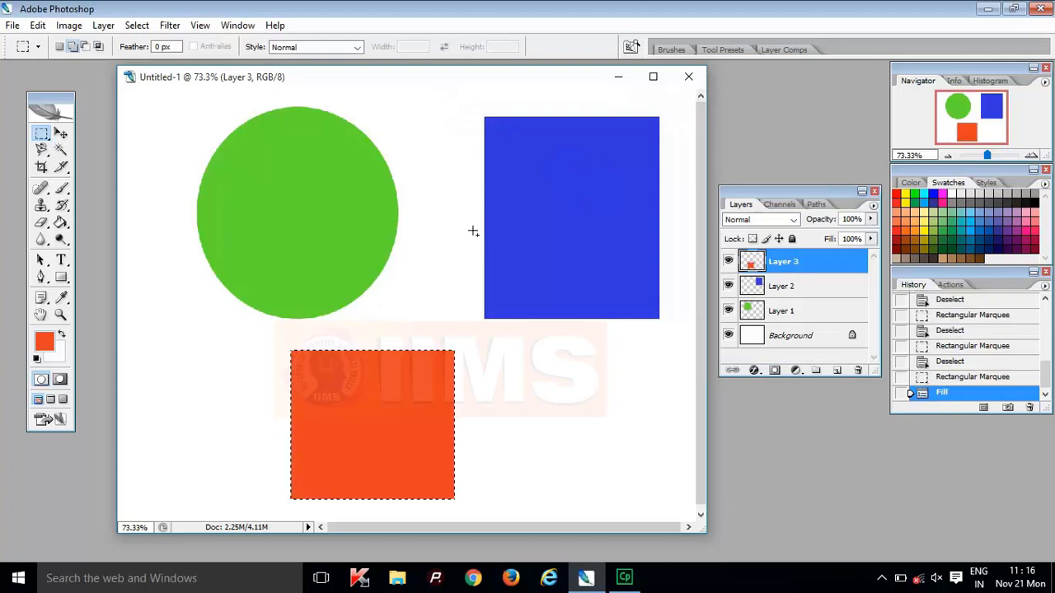
key("ctrl+d")
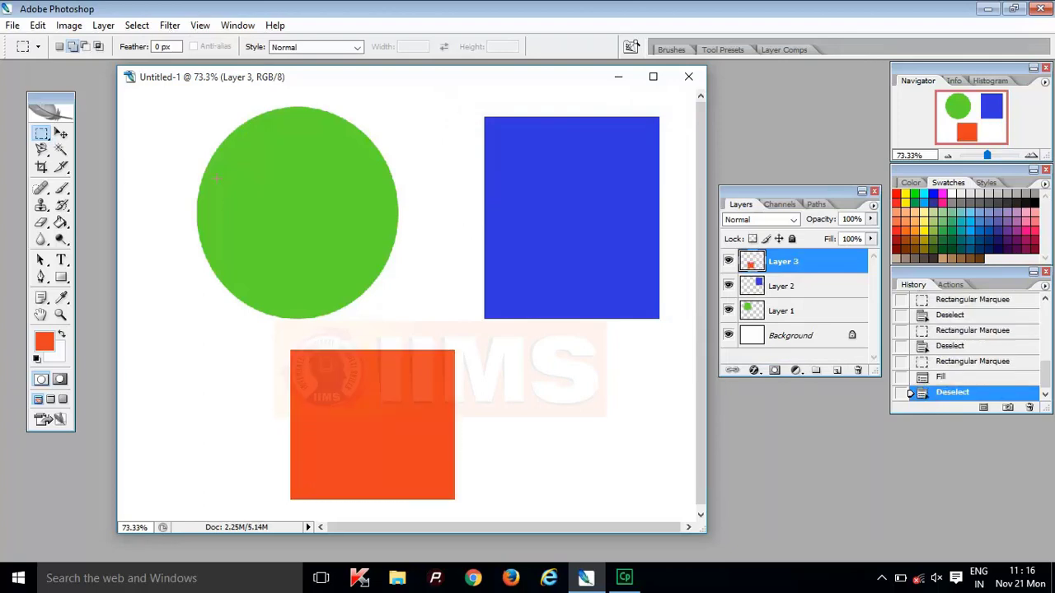
- Move the orange square on Layer 3 slightly to the right and the blue rectangle on Layer 2 slightly right and down
left_click(61, 133)
left_click_drag(396, 417, 425, 416)
left_click(775, 292)
mouse_move(631, 243)
left_mouse_down()
mouse_move(428, 272)
mouse_move(694, 272)
mouse_move(639, 251)
left_mouse_up()
- Reposition the green circle on Layer 1 farther left so it stands clear of the other two shapes
left_click(741, 310)
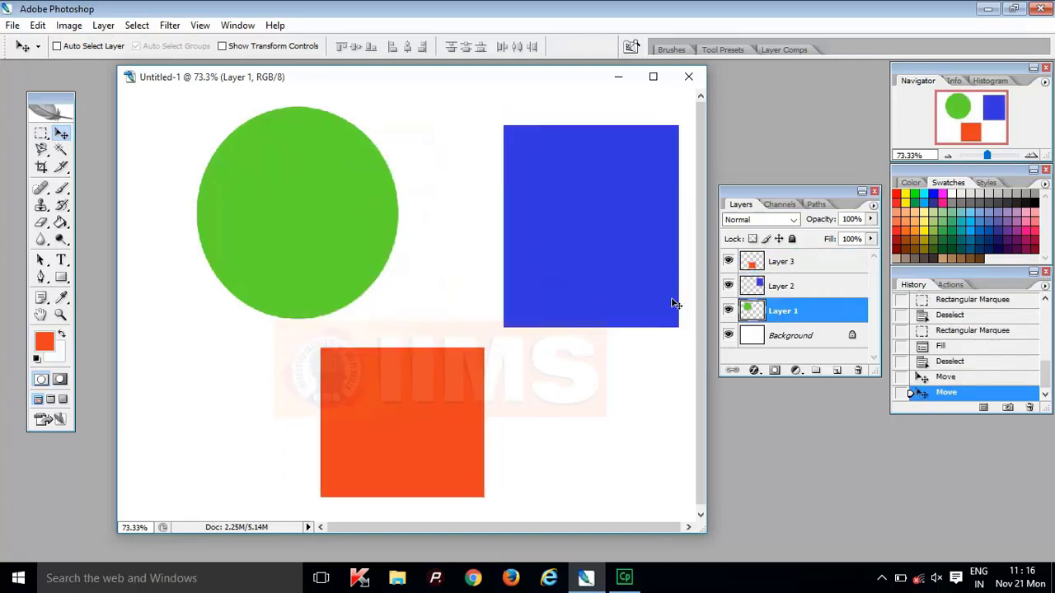
left_click_drag(222, 206, 267, 183)
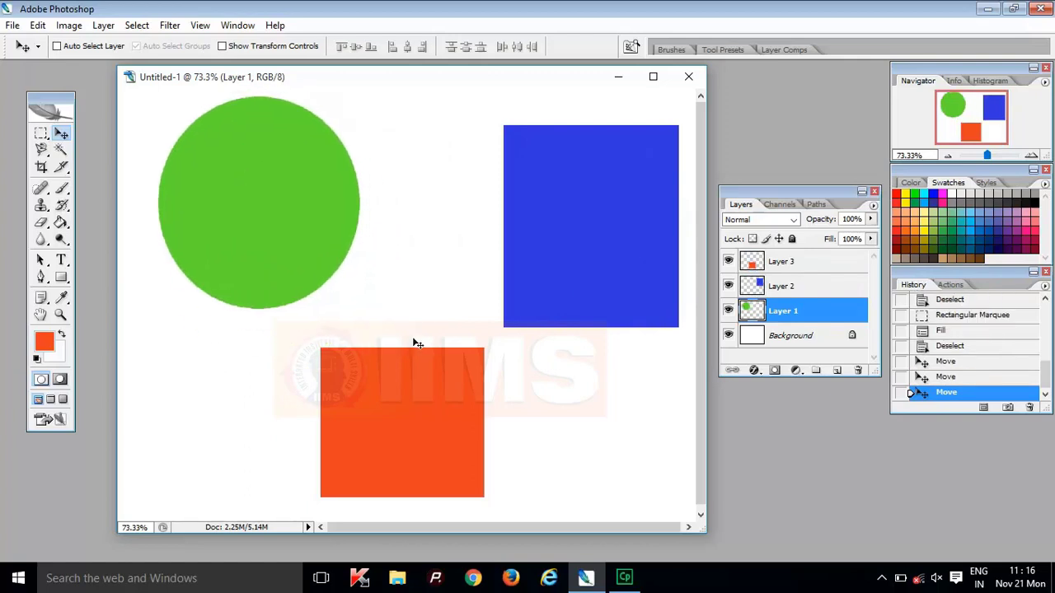
left_click_drag(412, 417, 388, 423)
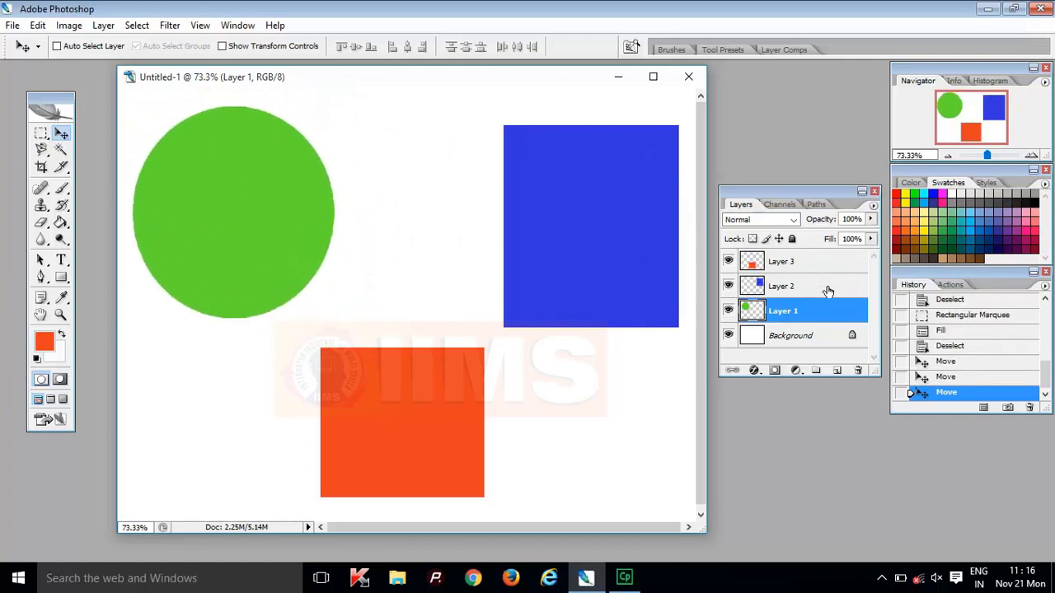
left_click_drag(577, 255, 555, 255)
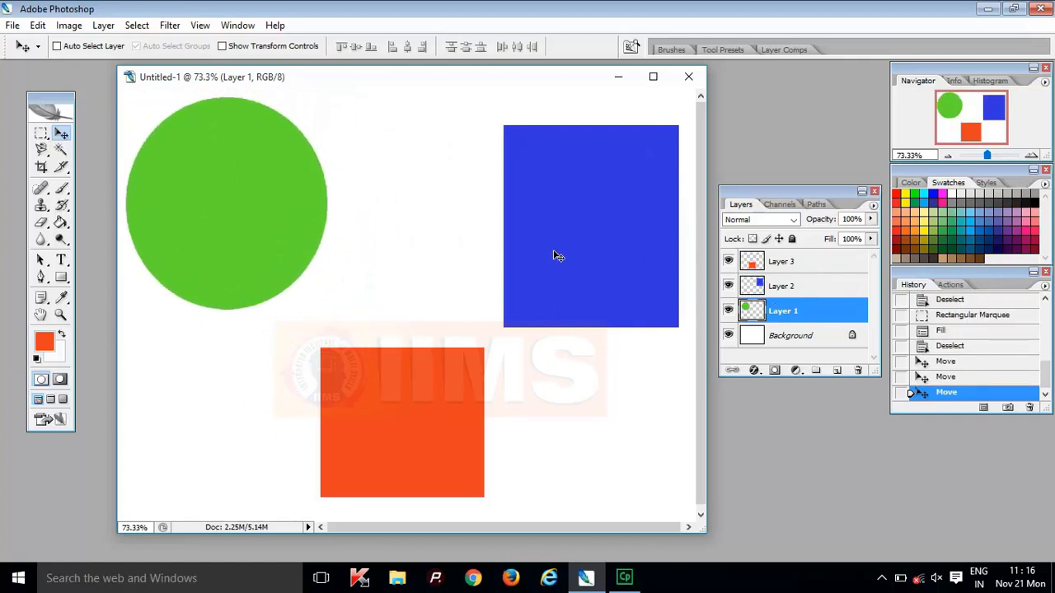
left_click_drag(212, 167, 225, 193)
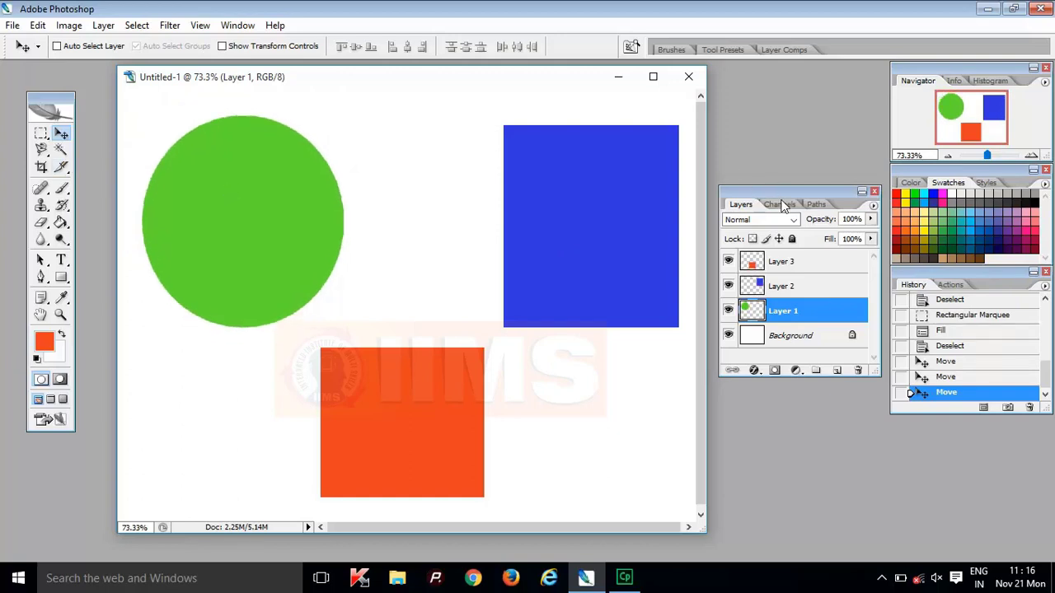
- Rename Layer 1, which holds the green circle, as Circle in its layer properties
left_click(808, 264)
left_click(811, 289)
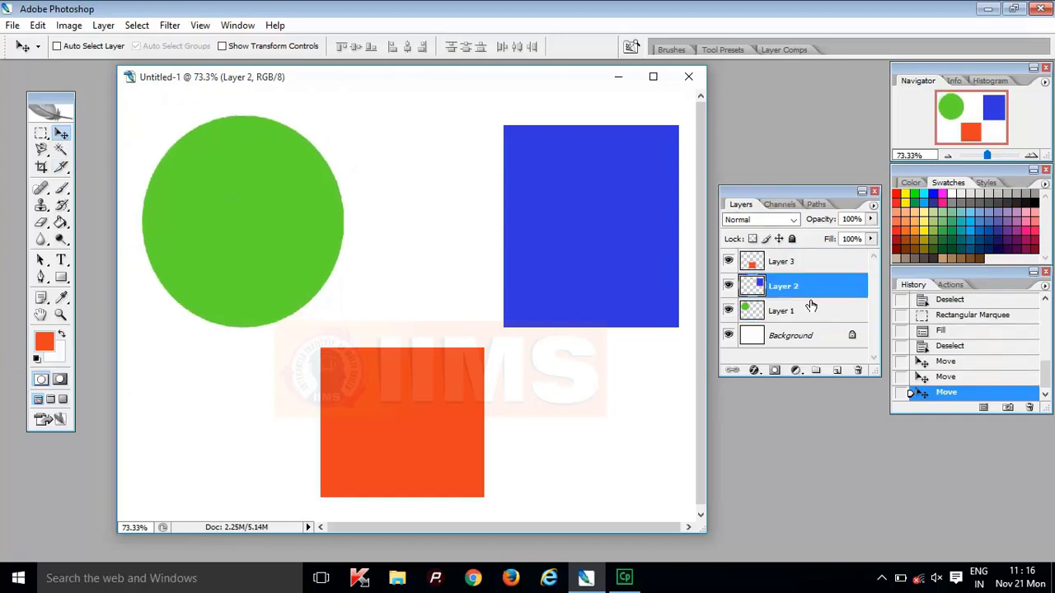
left_click(805, 317)
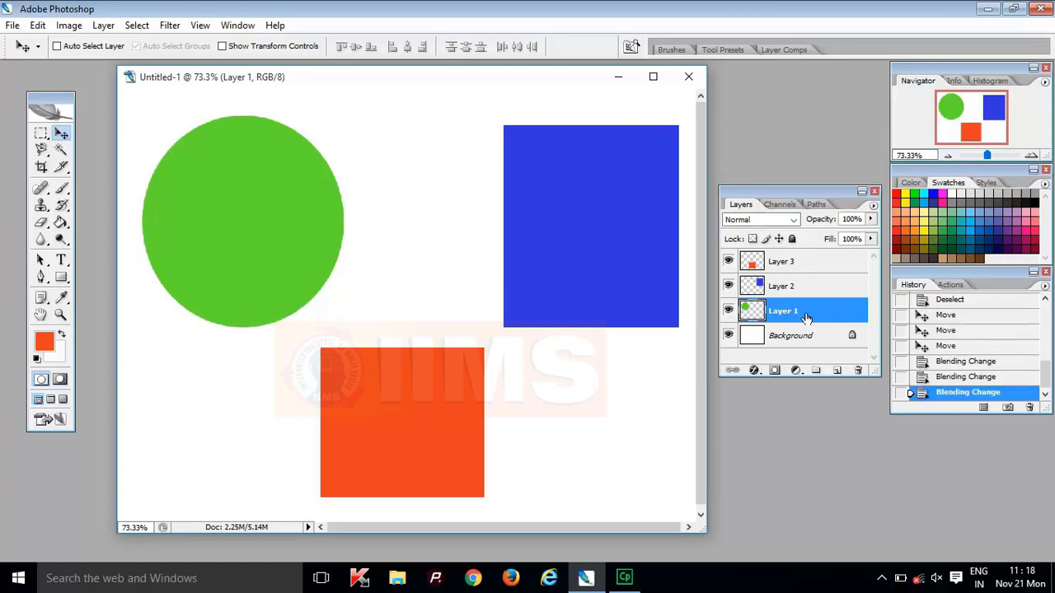
right_click(809, 311)
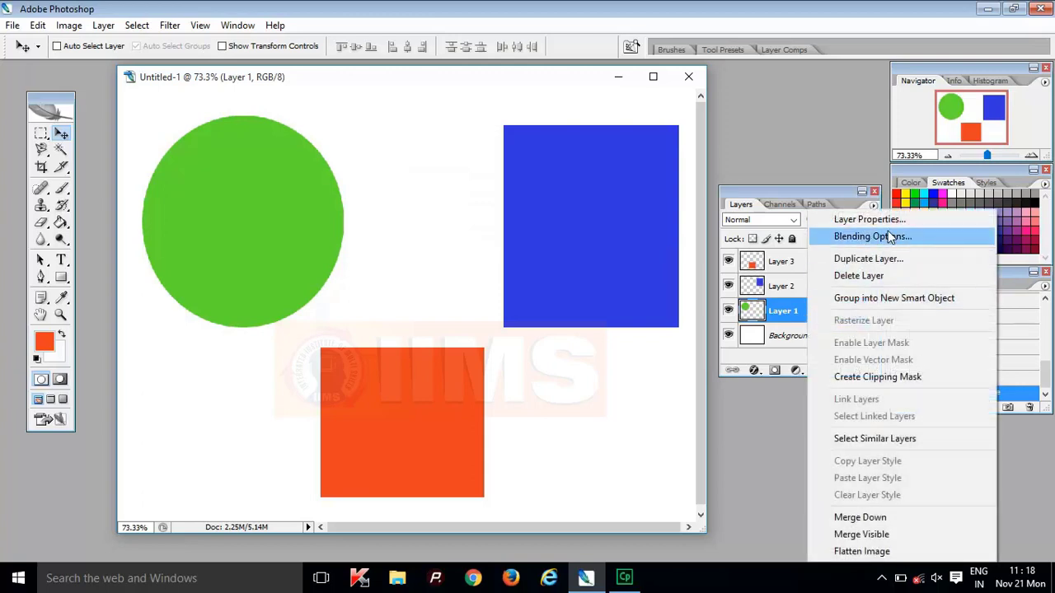
left_click(867, 219)
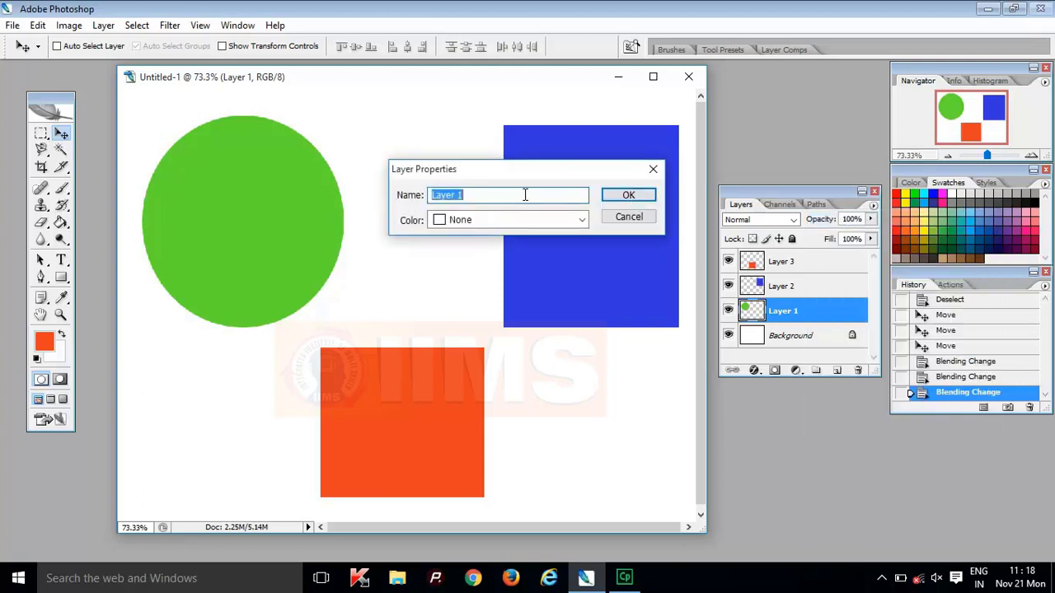
key("BackSpace")
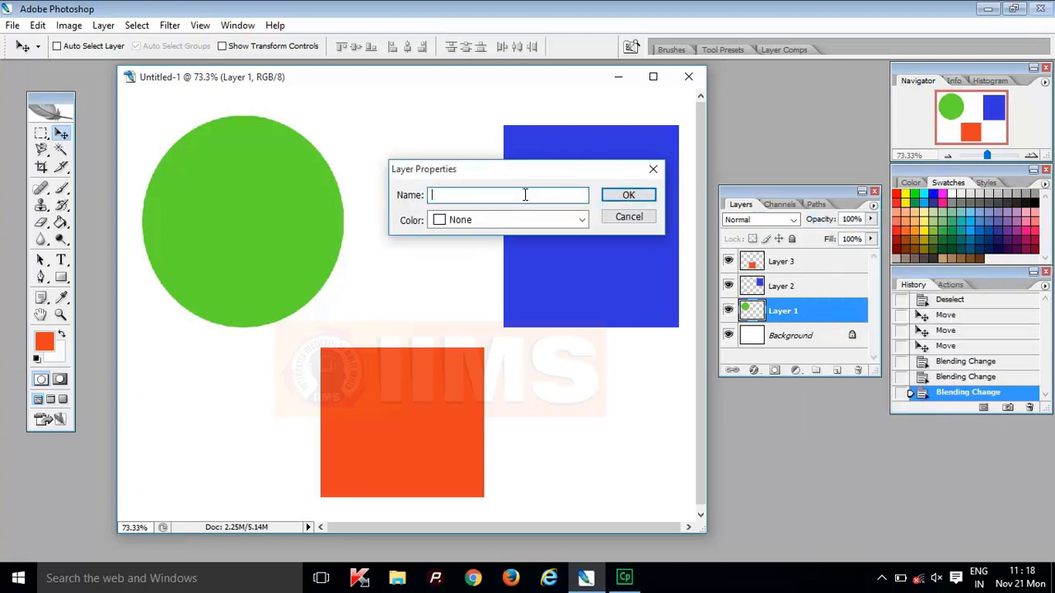
type("Circle")
- Try Red and Blue as the Circle layer's color label, set it back to None and apply the layer properties
left_click(568, 220)
left_click(467, 265)
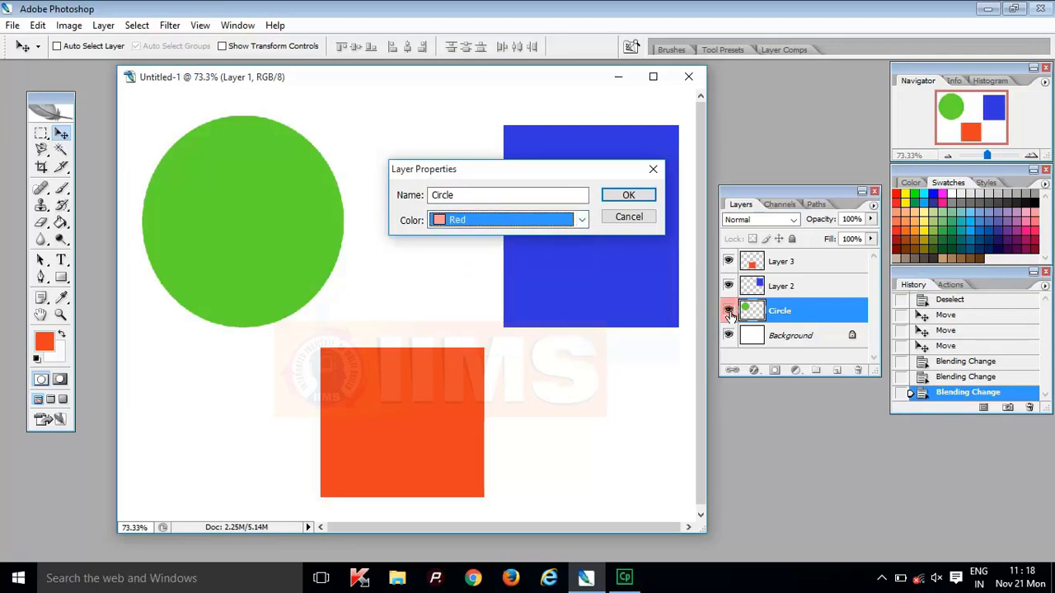
left_click(581, 220)
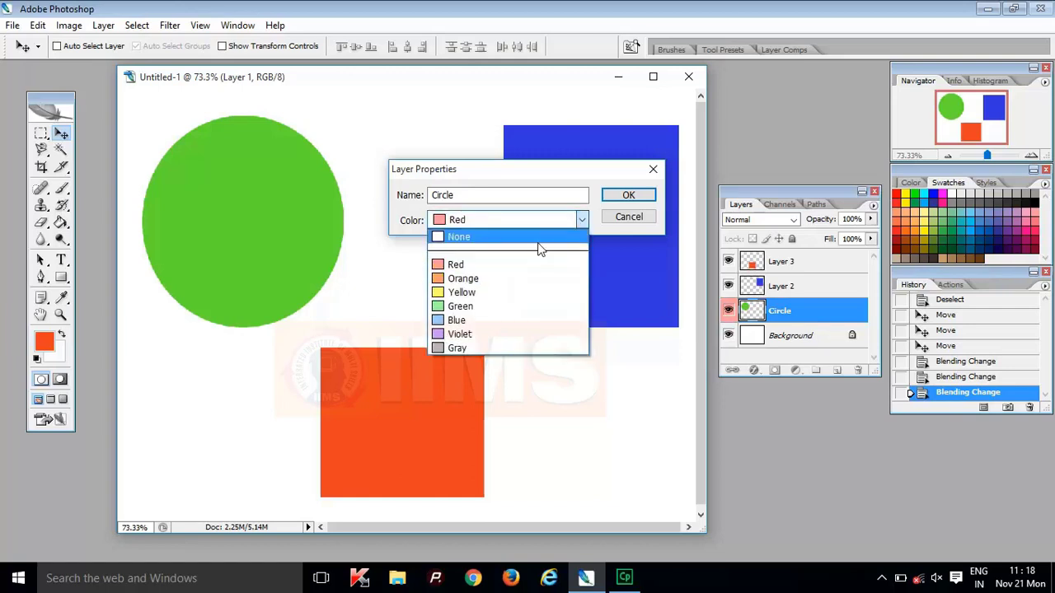
left_click(486, 320)
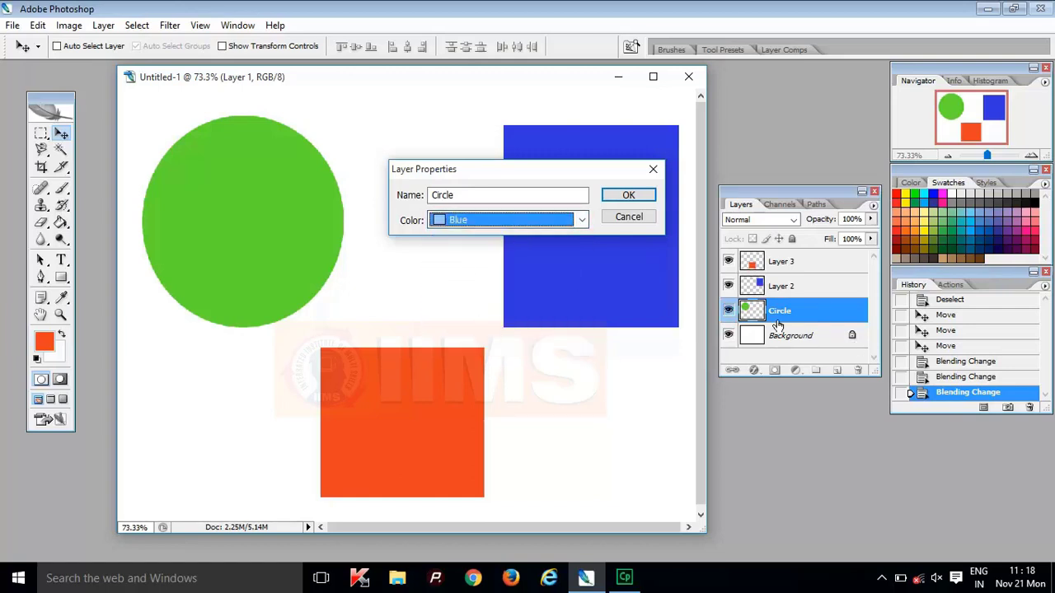
left_click(581, 220)
left_click(495, 234)
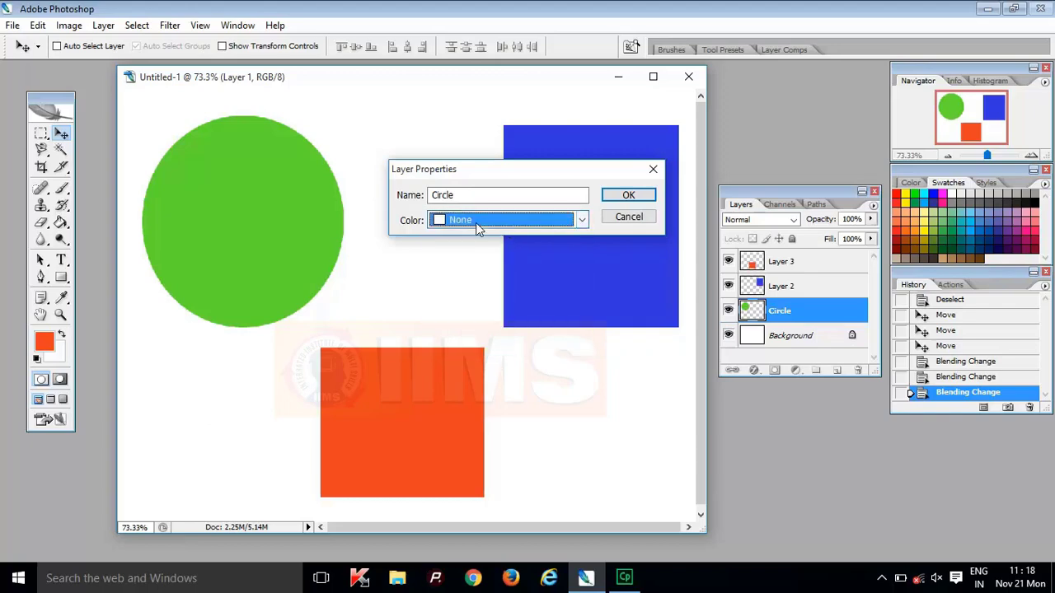
left_click(630, 196)
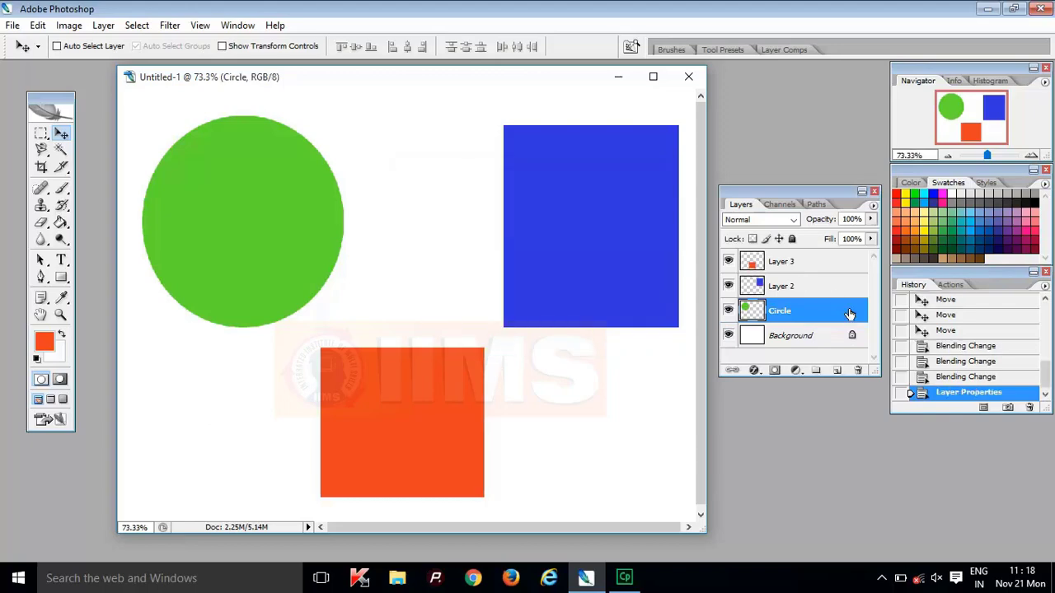
- Rename Layer 2, which holds the blue rectangle, as Rectangle through its layer properties
left_click(794, 287)
right_click(794, 288)
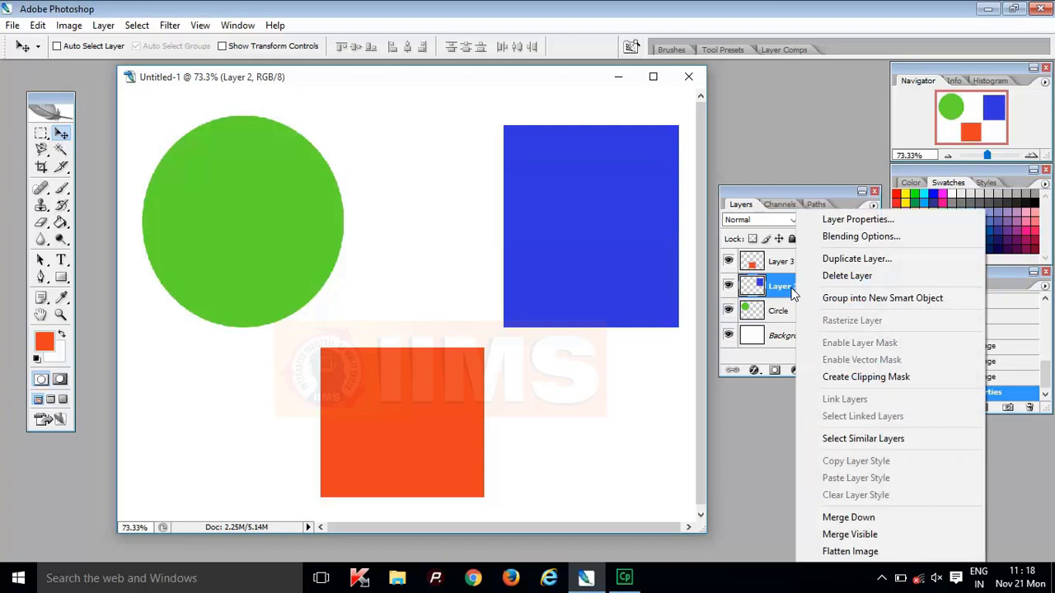
left_click(828, 225)
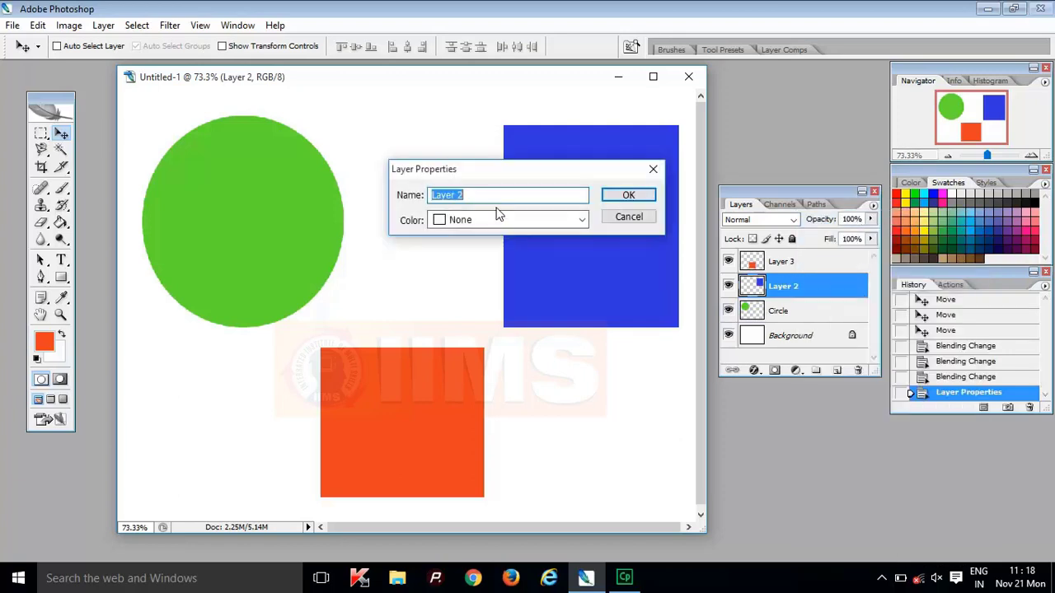
key("BackSpace")
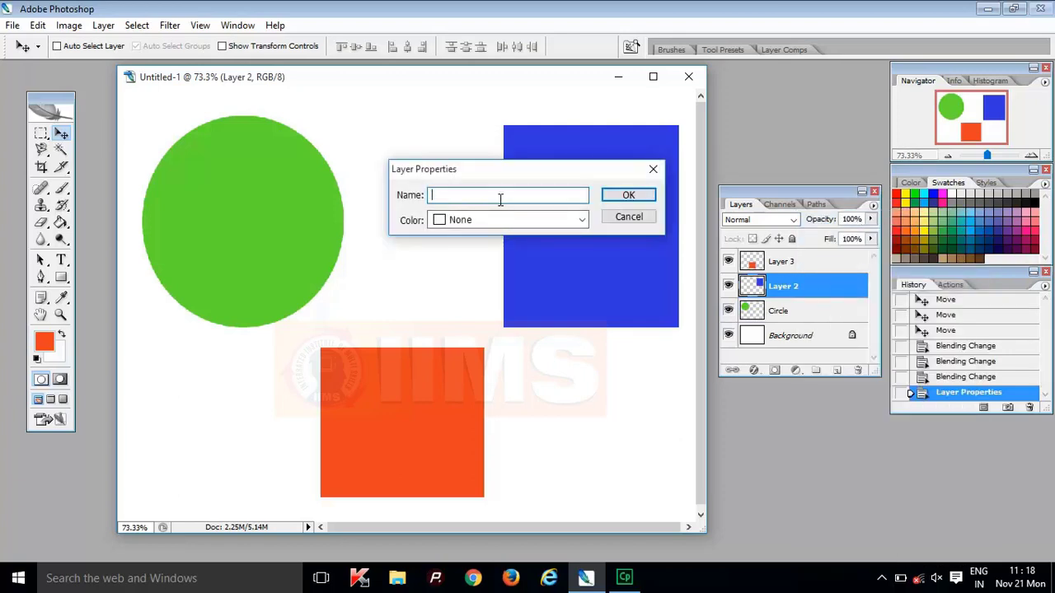
type("Rectangle")
key("Return")
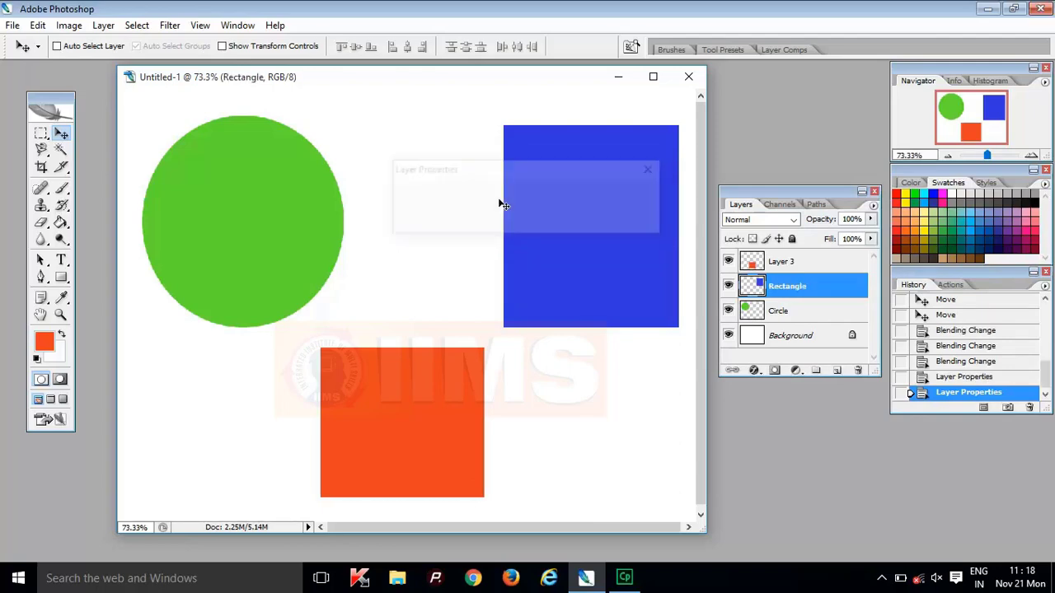
- Rename Layer 3, which holds the orange square, as Square through its layer properties
right_click(822, 267)
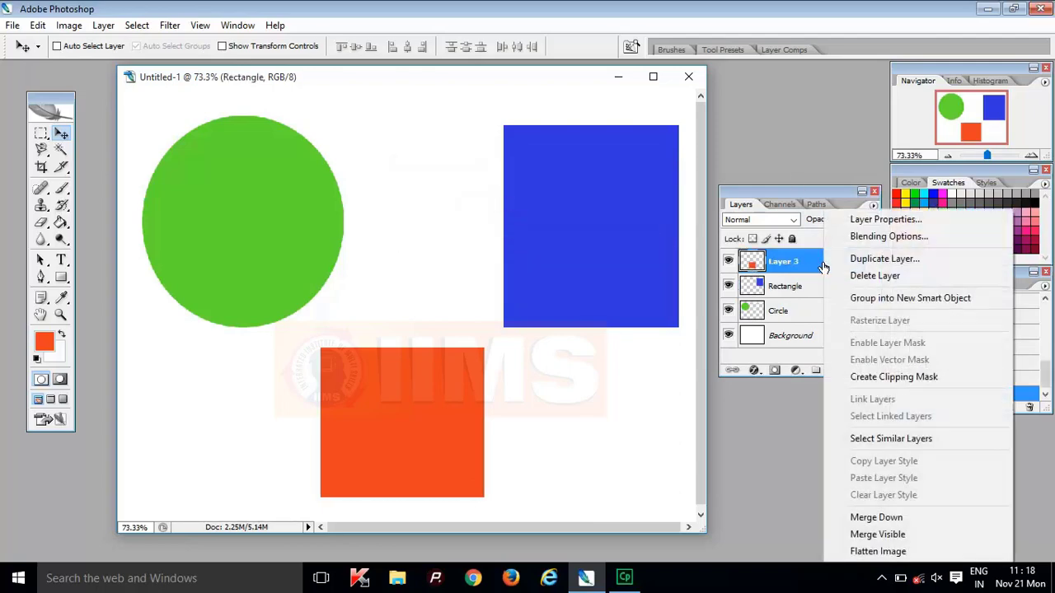
left_click(878, 221)
key("BackSpace")
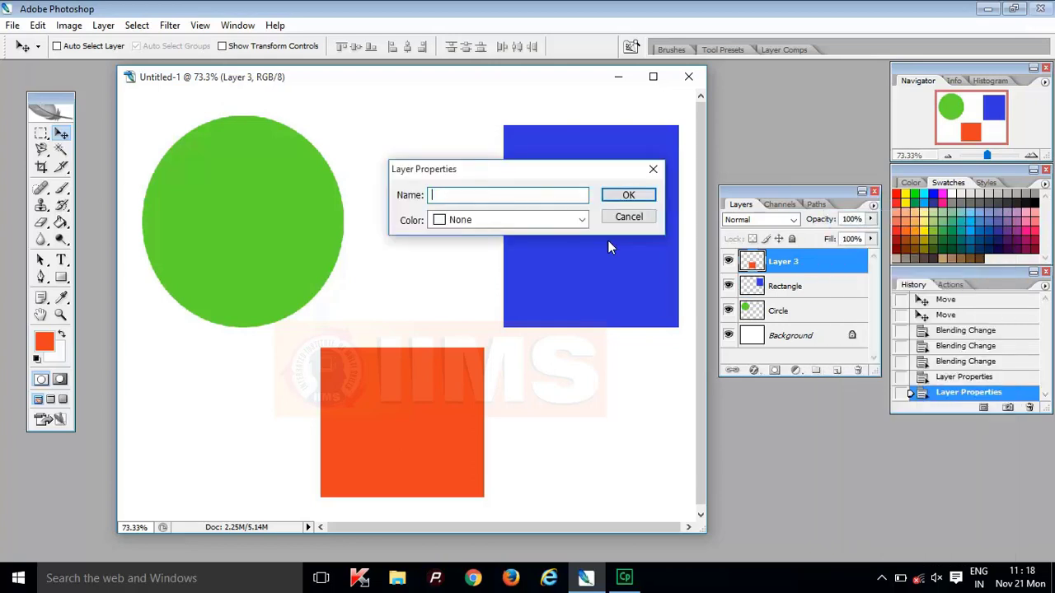
type("Square")
key("Left")
key("Left")
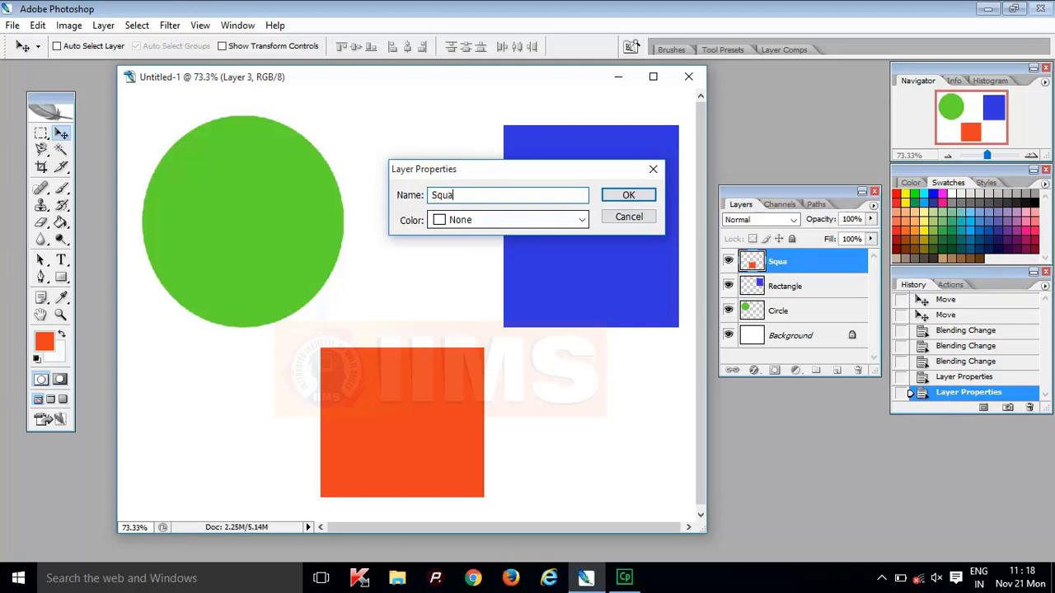
type("a")
key("Return")
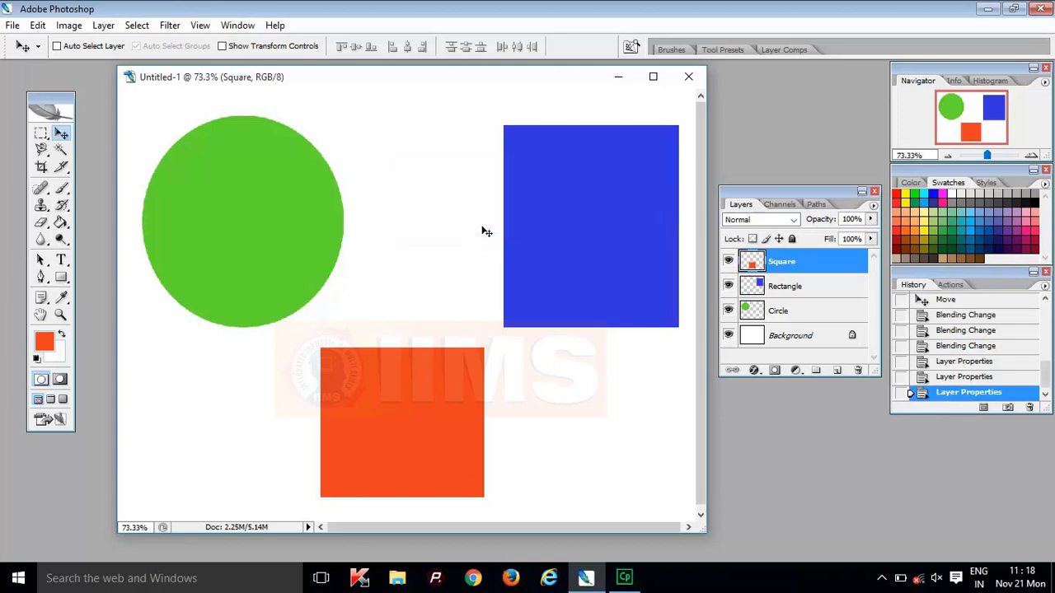
- Select the Square layer and switch its visibility off, on and off again
left_click(806, 288)
left_click(806, 309)
left_click(801, 272)
left_click(728, 262)
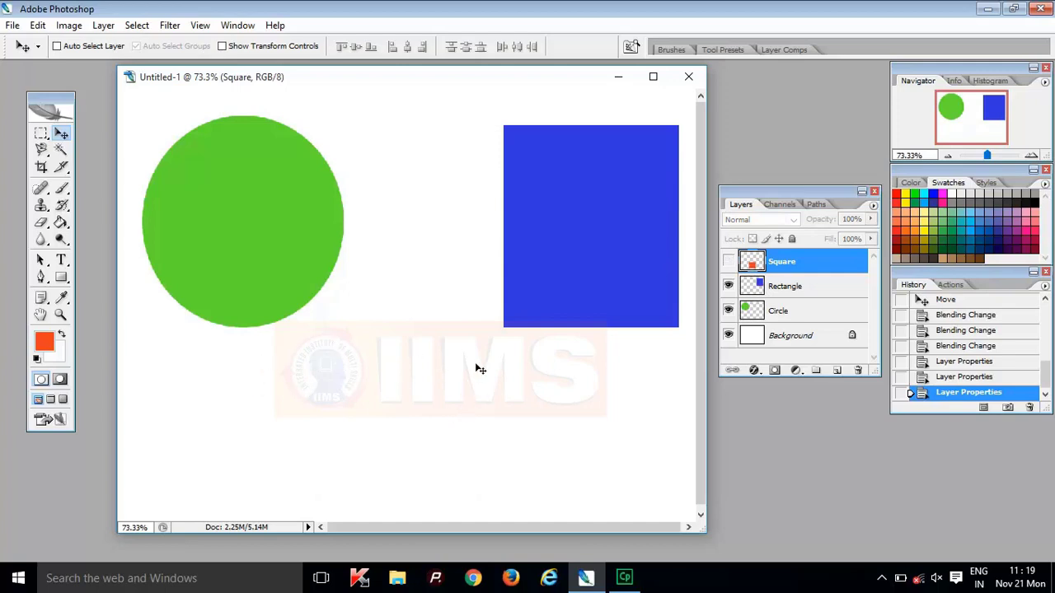
left_click(729, 263)
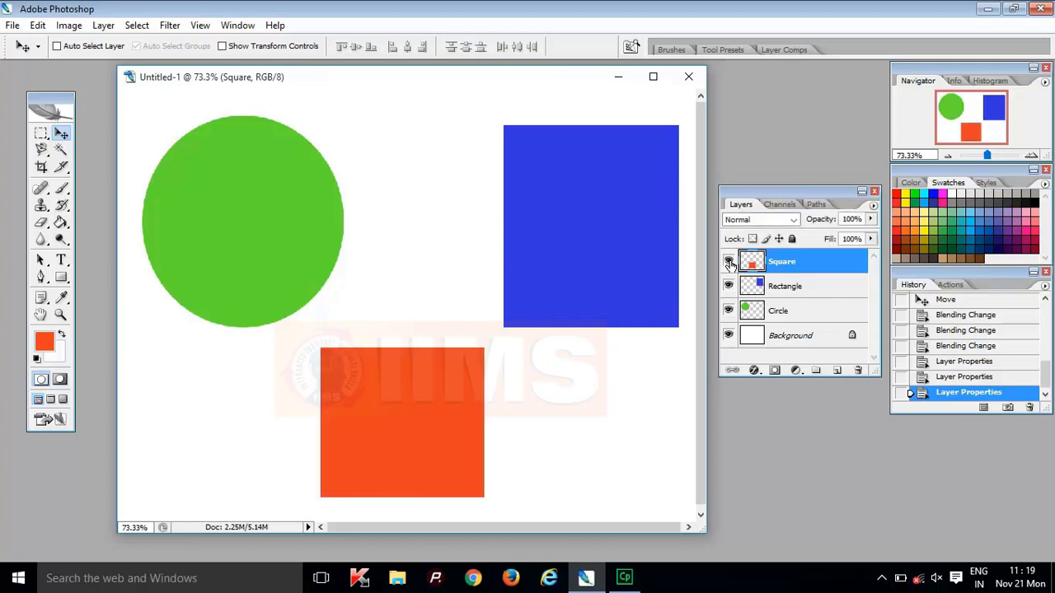
left_click(728, 262)
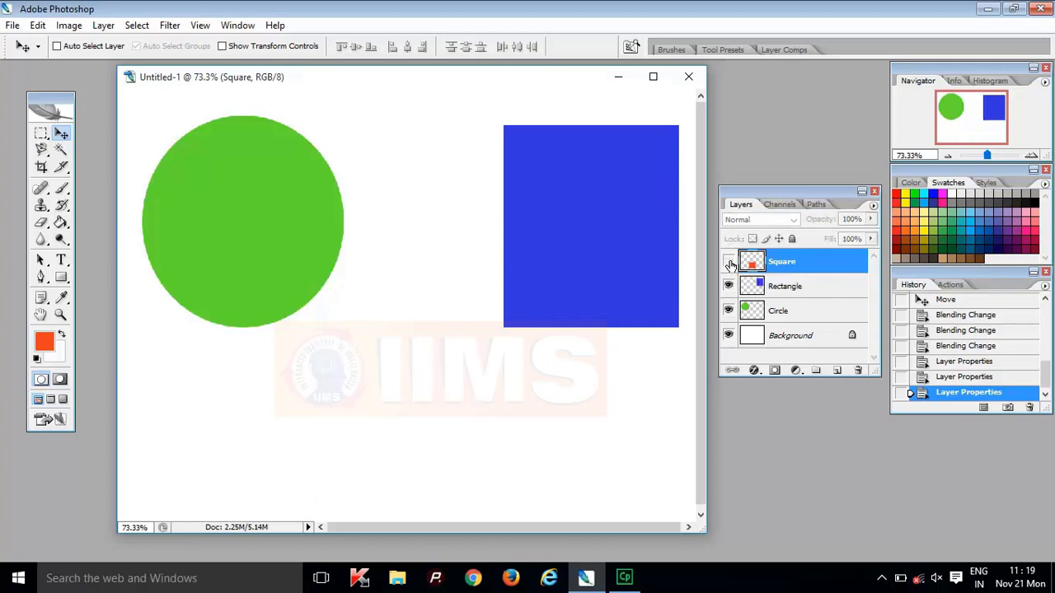
- Hide the Rectangle and Circle layers, then make the Circle, Rectangle and Square layers all visible again
left_click(728, 286)
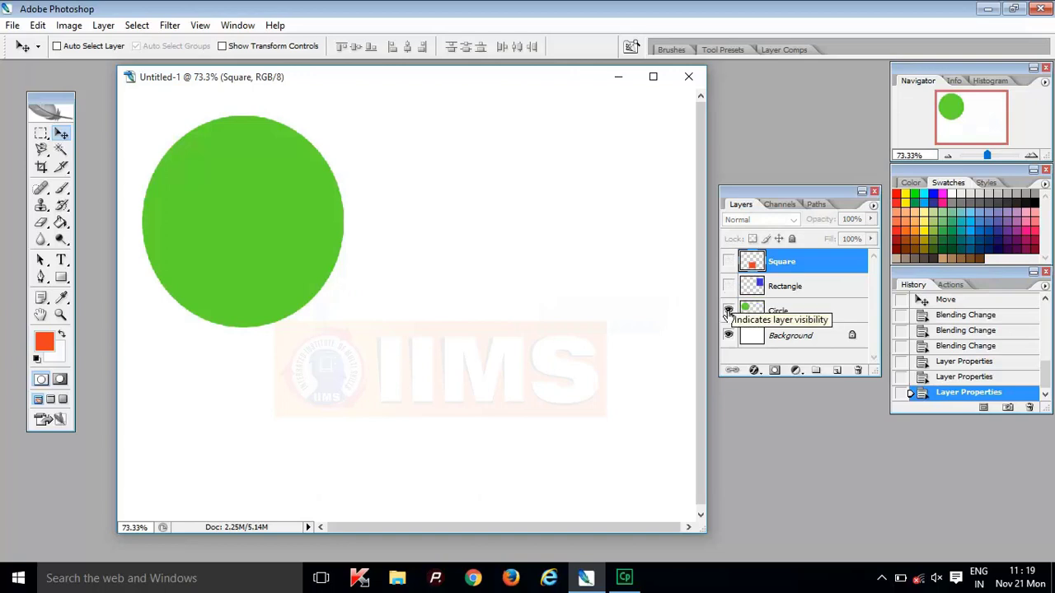
left_click(729, 311)
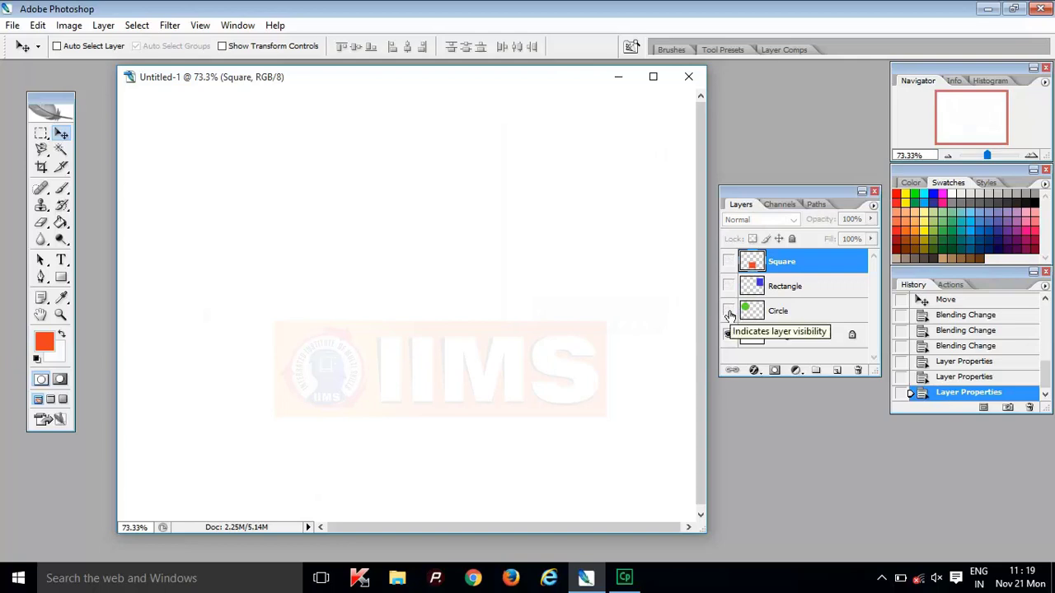
left_click(729, 312)
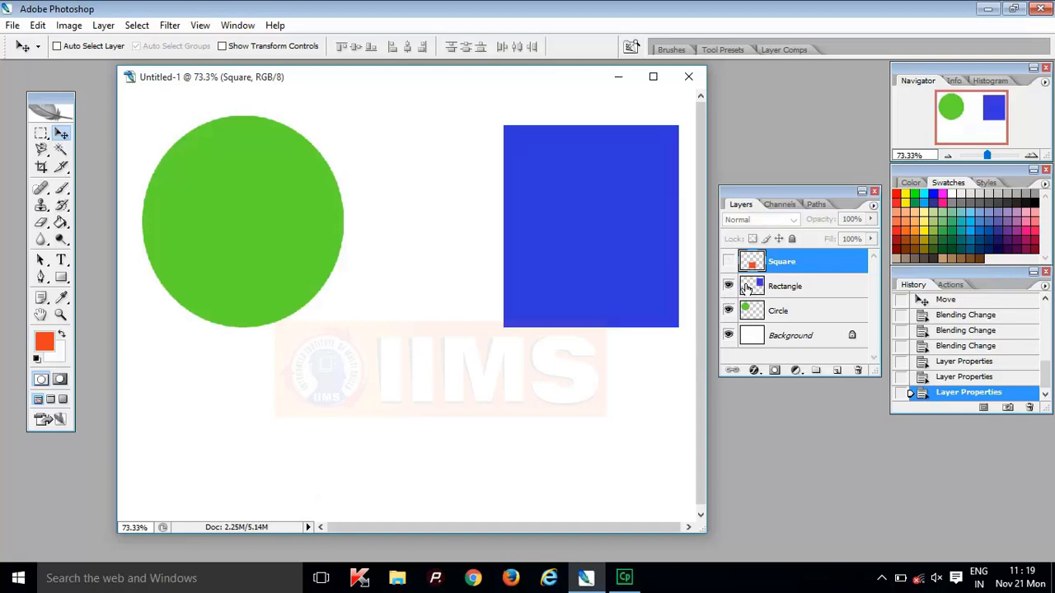
left_click(729, 262)
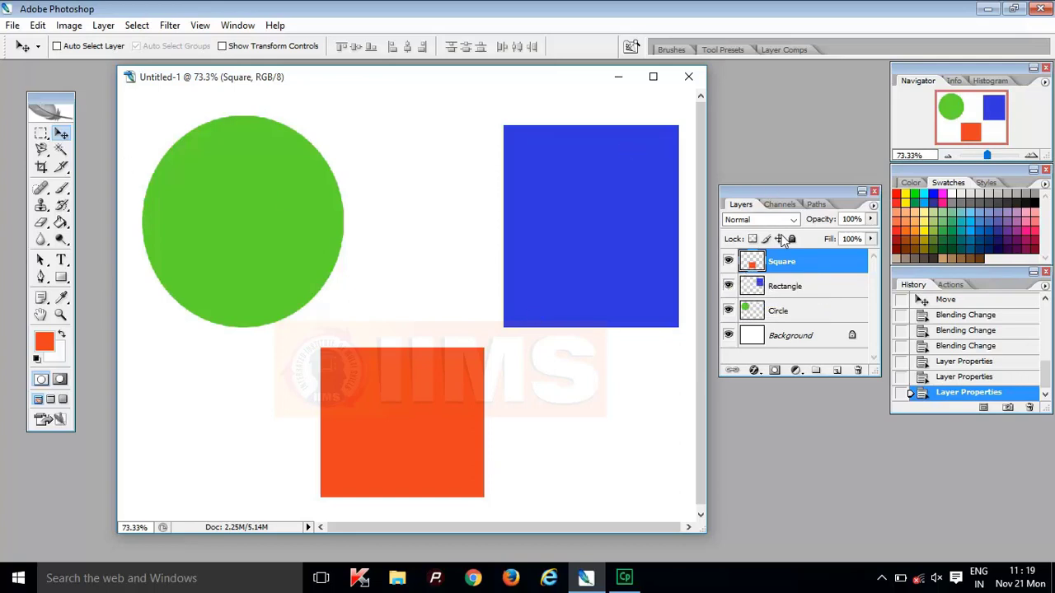
- Switch off the Square, Rectangle and Circle layers one after another, then turn on Rectangle, Square and Circle
left_click(728, 261)
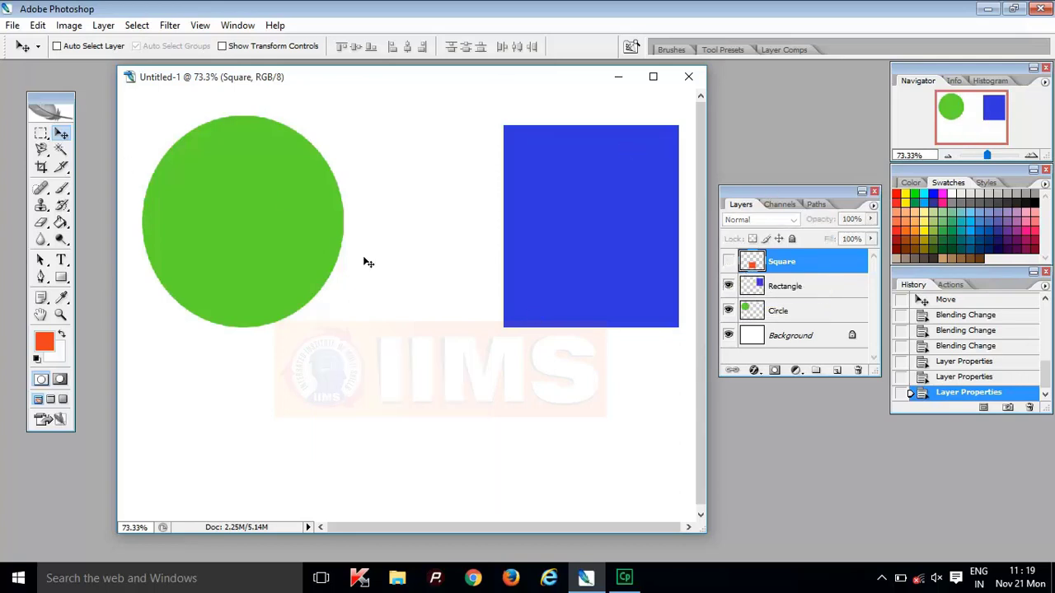
left_click(729, 286)
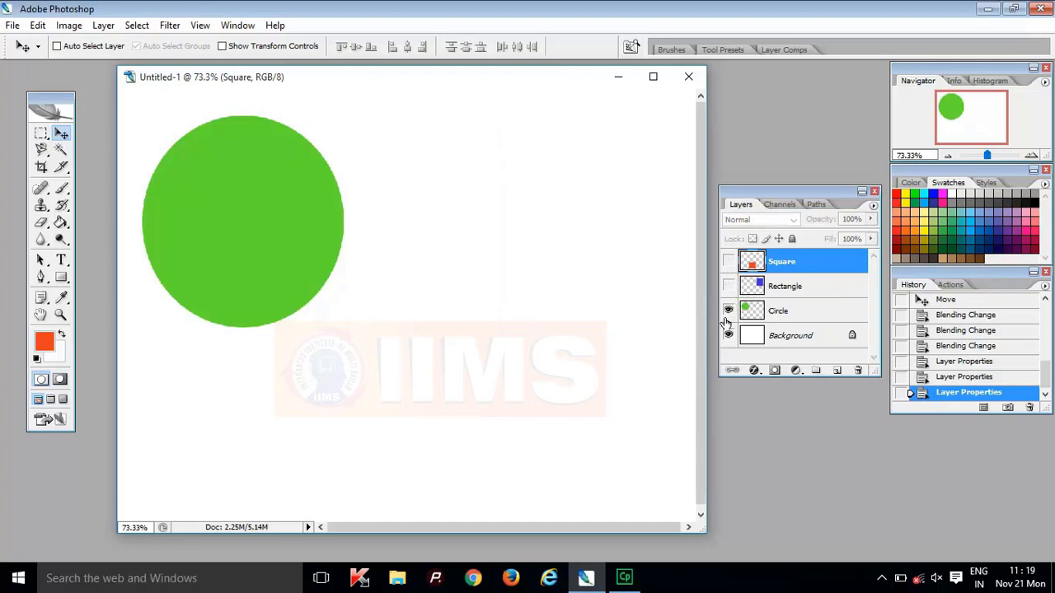
left_click(729, 311)
left_click(729, 286)
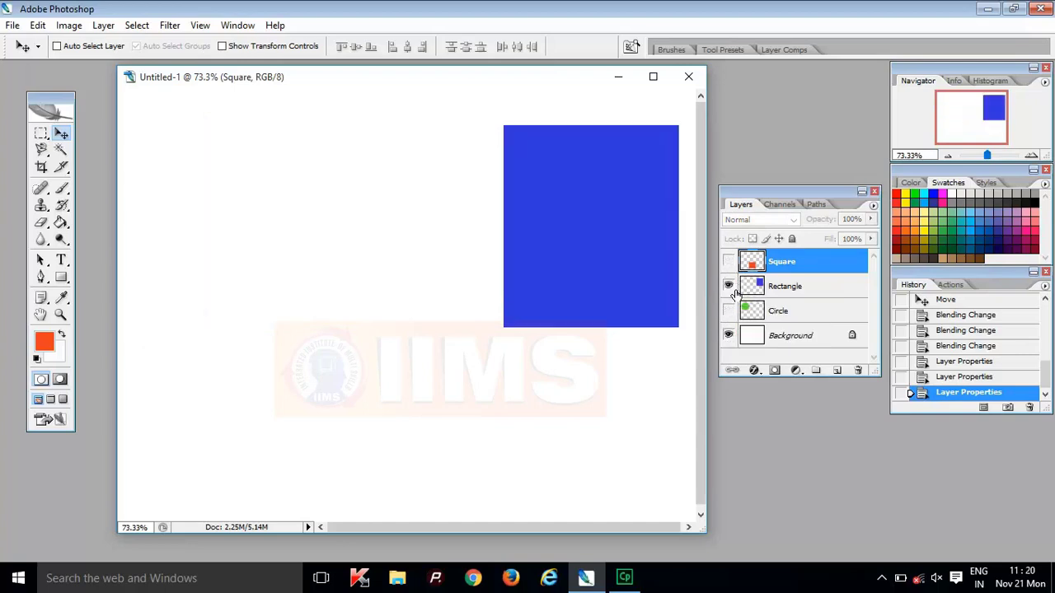
left_click(728, 261)
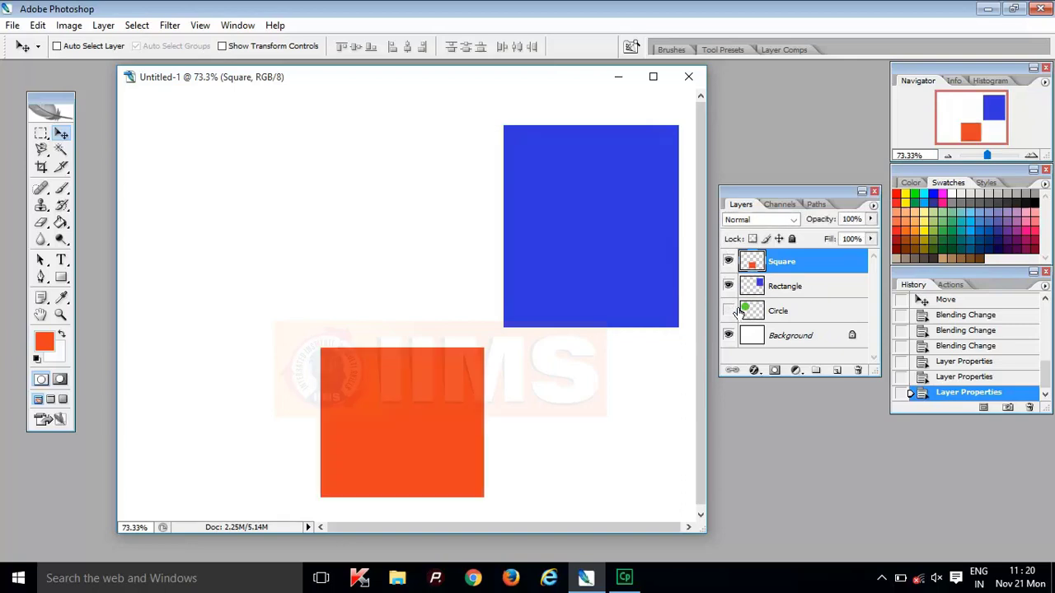
left_click(729, 311)
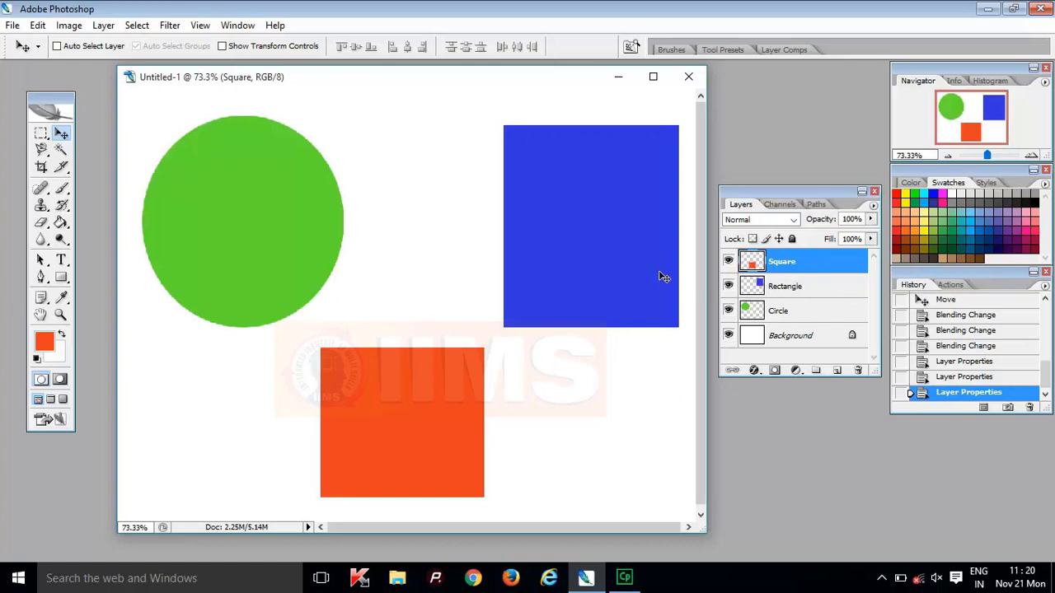
- Move the orange square up over the circle's edge and scale it to about 139.3% width and 127.7% height
left_click_drag(373, 427, 369, 341)
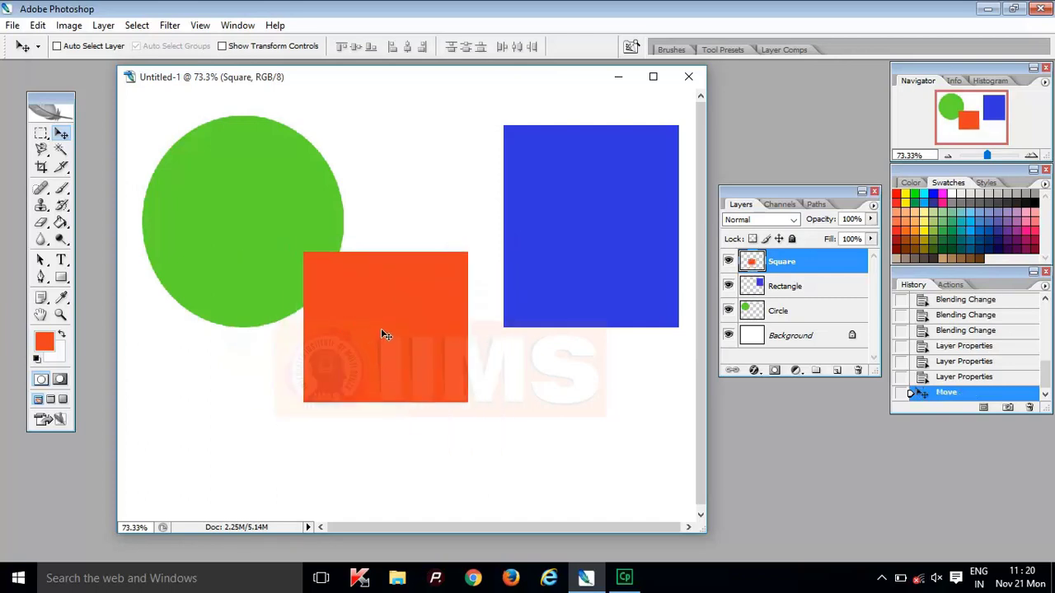
left_click(37, 25)
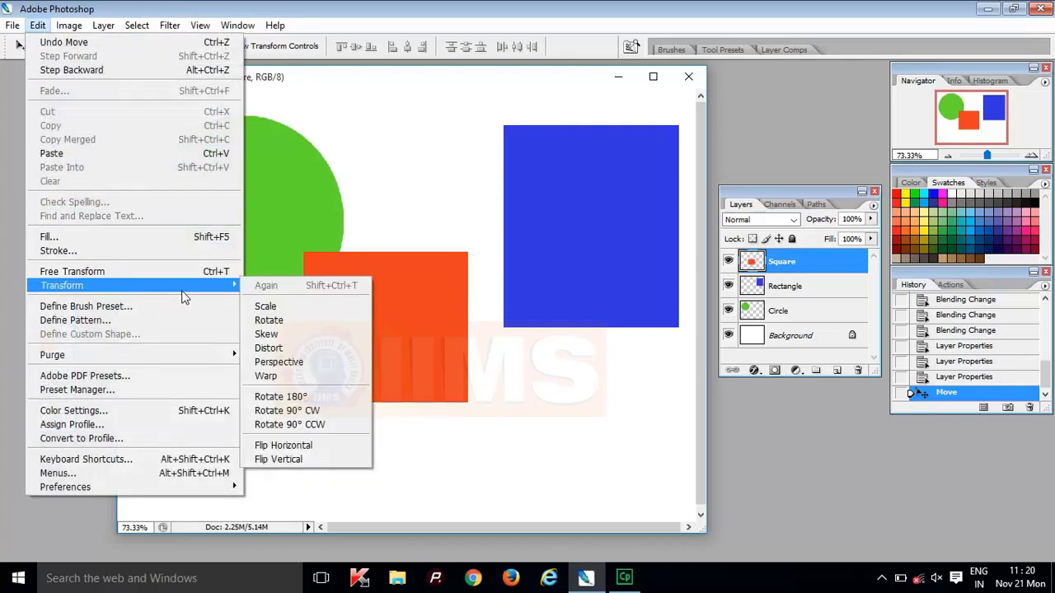
left_click(264, 306)
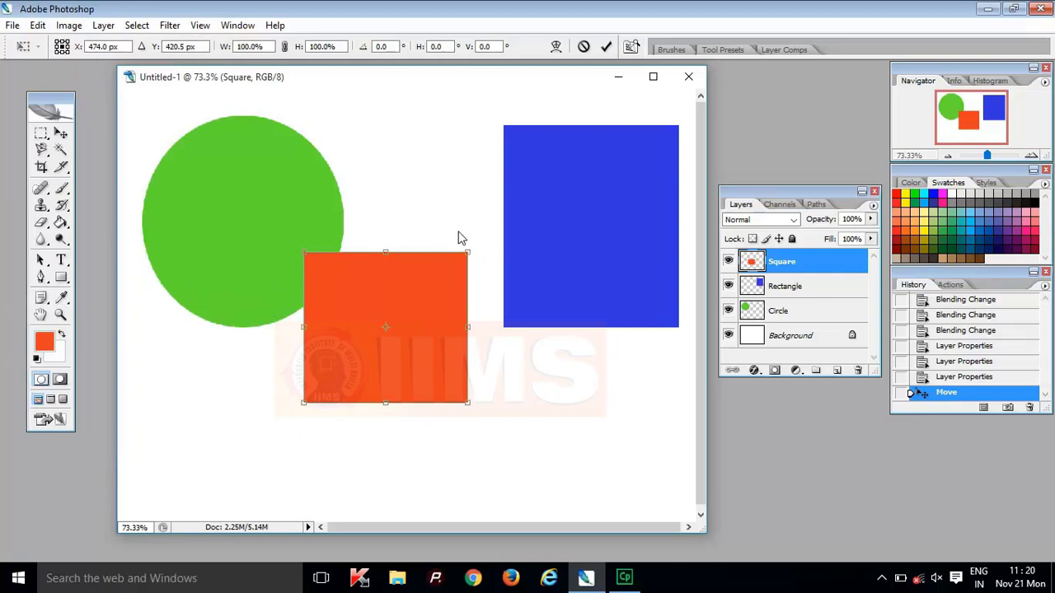
left_click_drag(468, 404, 594, 484)
left_click_drag(540, 435, 486, 445)
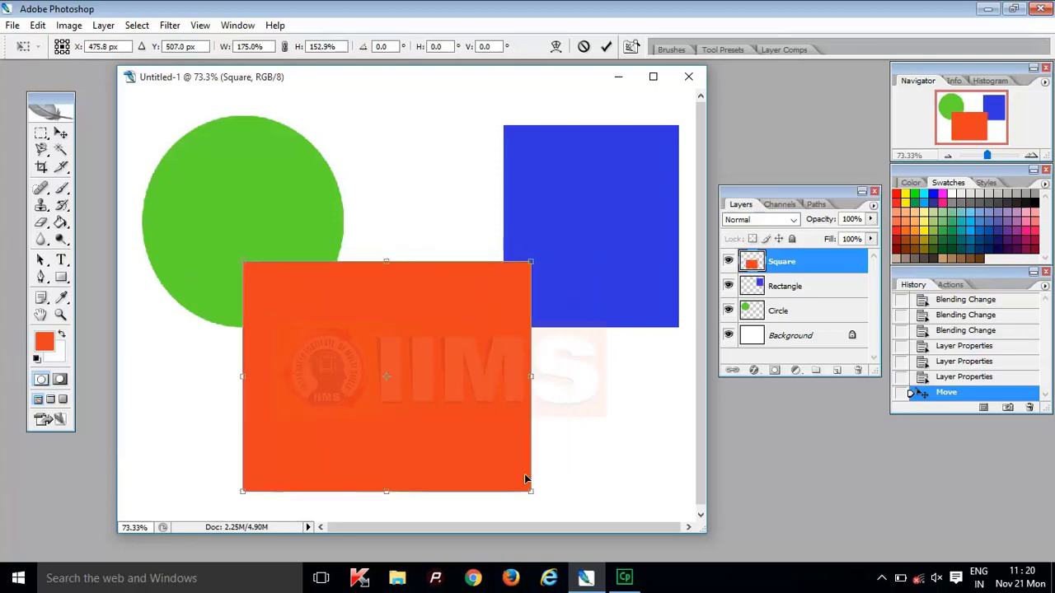
left_click_drag(534, 494, 472, 454)
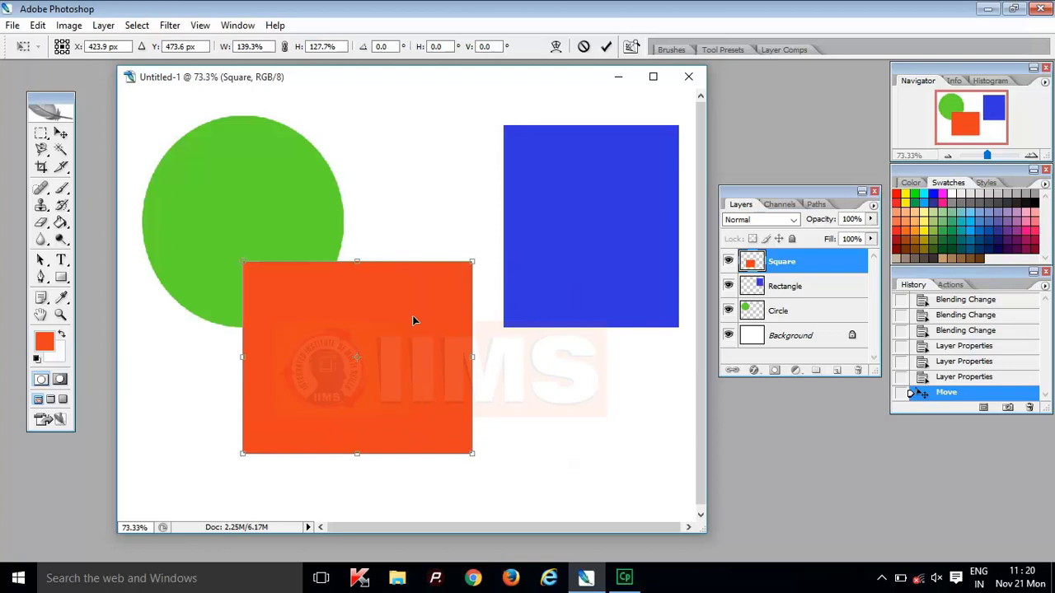
- Switch the square's active transform to Rotate and turn it to about -152.5°
right_click(388, 303)
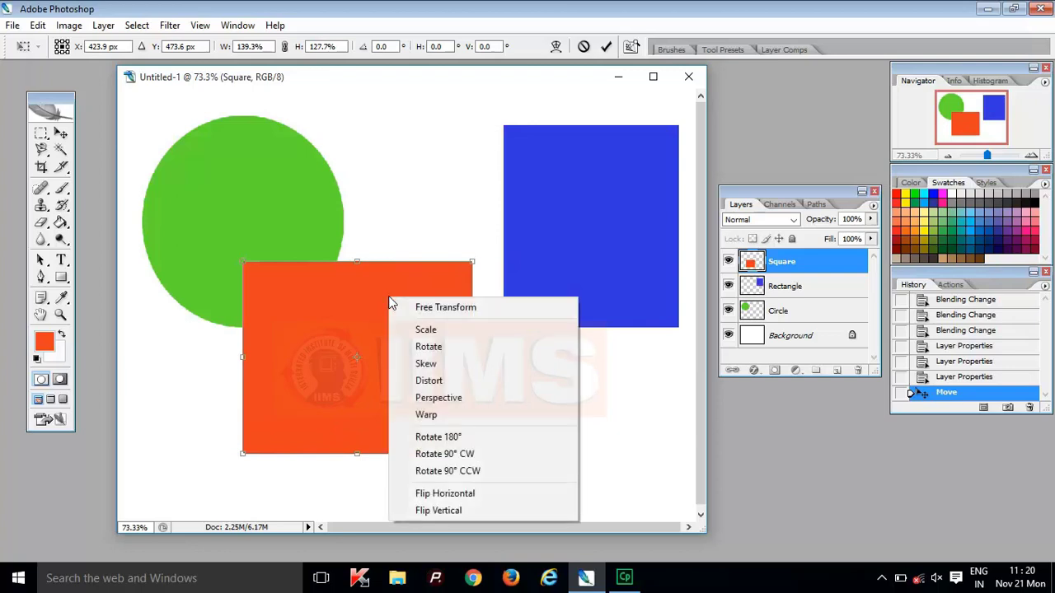
left_click(449, 350)
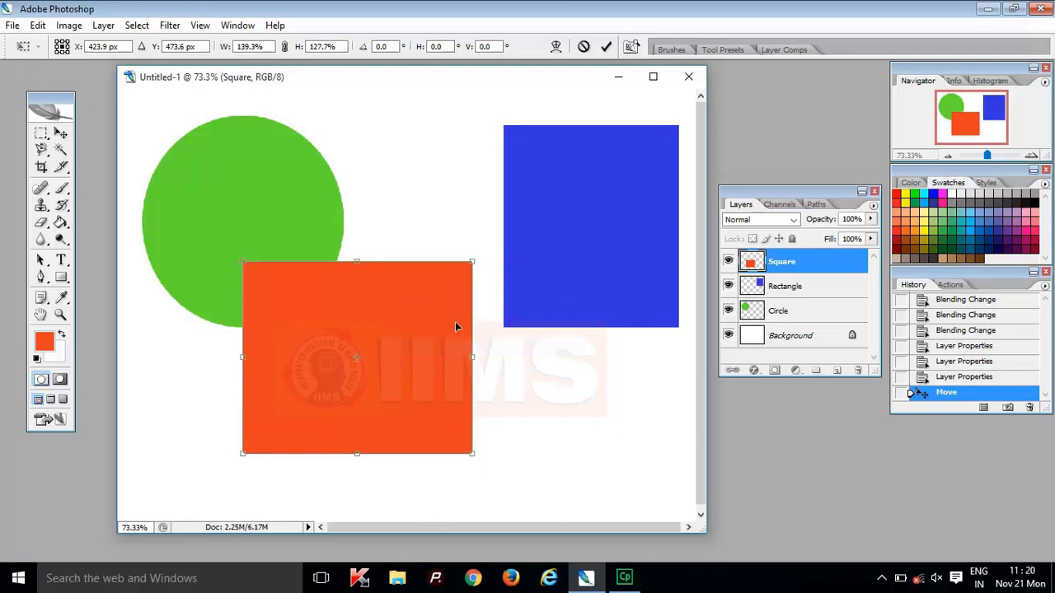
left_click_drag(476, 262, 280, 253)
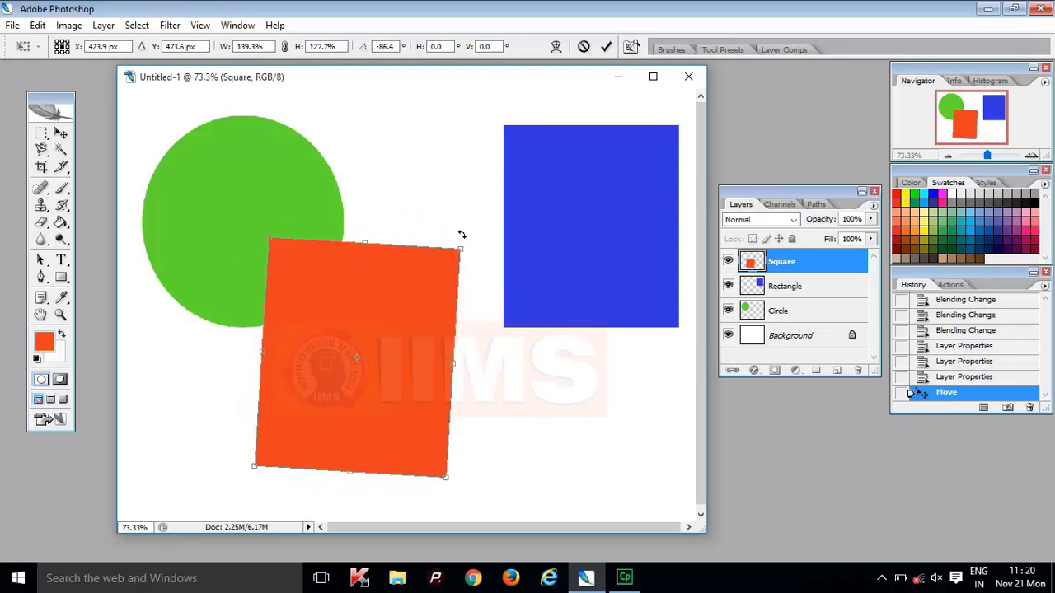
left_click_drag(461, 235, 298, 234)
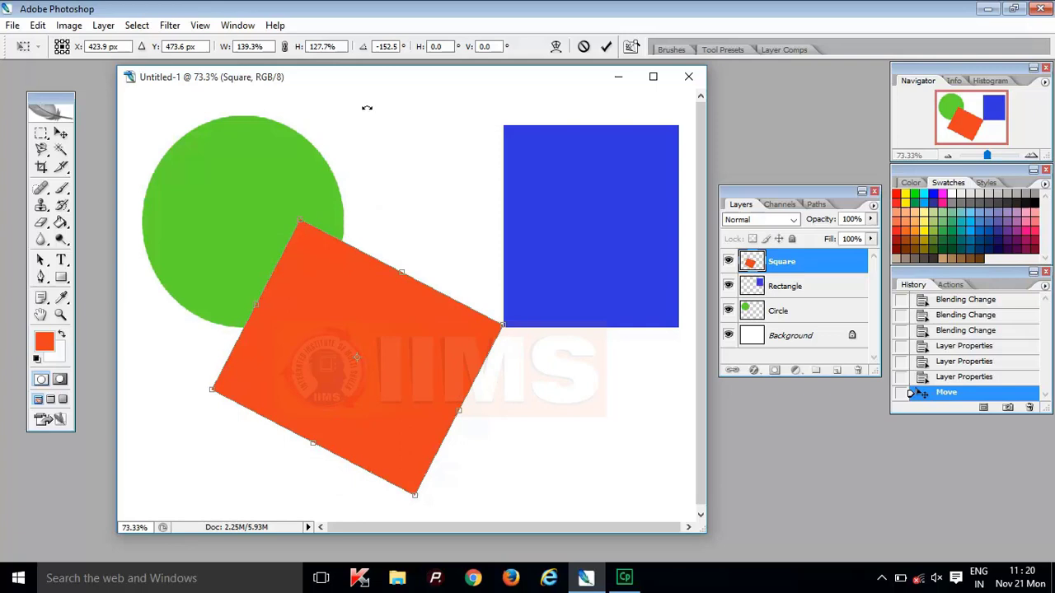
- Try a horizontal skew of 35° on the rotated square, then clear the value and dismiss the numeric entry alert
left_click(451, 47)
type("35")
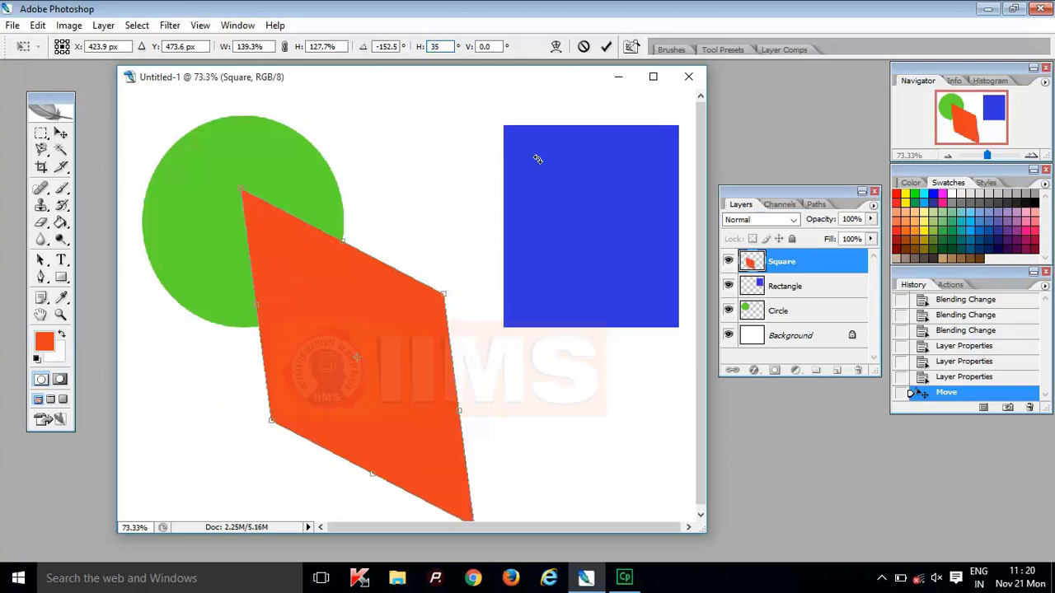
key("BackSpace")
key("BackSpace")
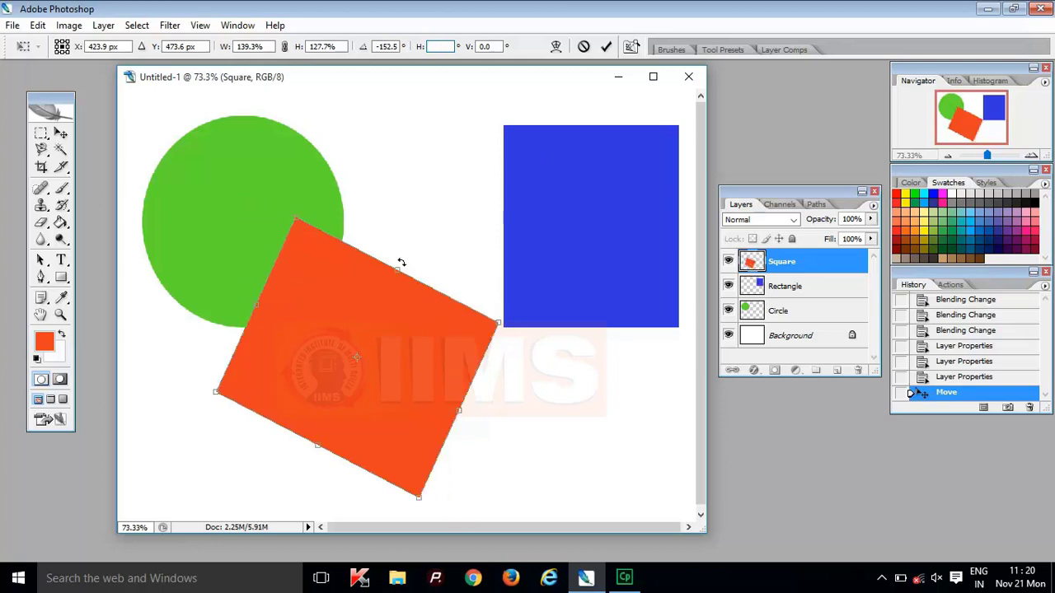
left_click(306, 211)
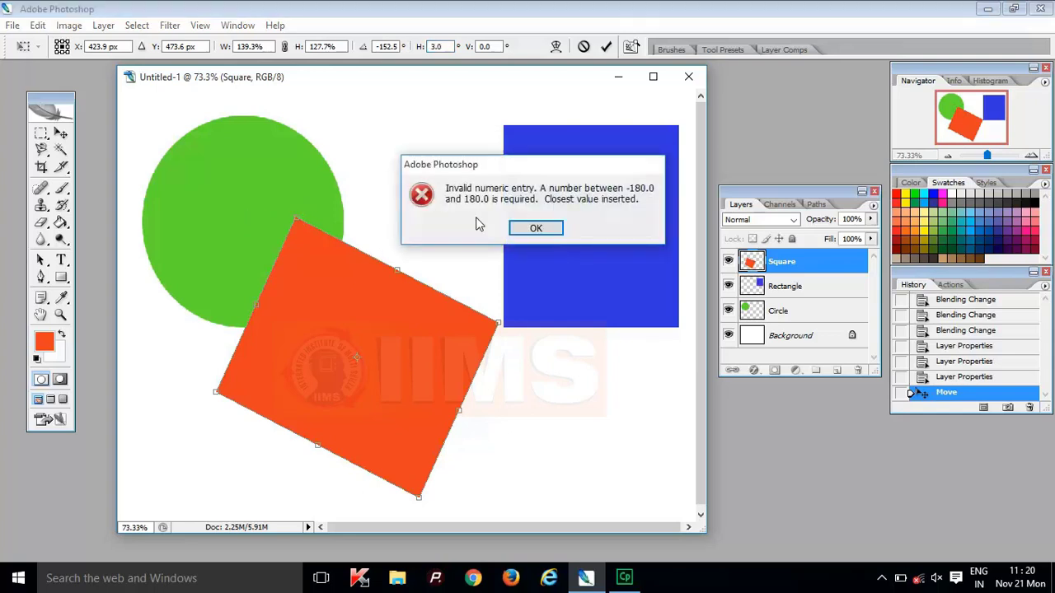
left_click(536, 227)
- Rotate the orange square back to about -0.7° and cancel the whole transform
right_click(431, 334)
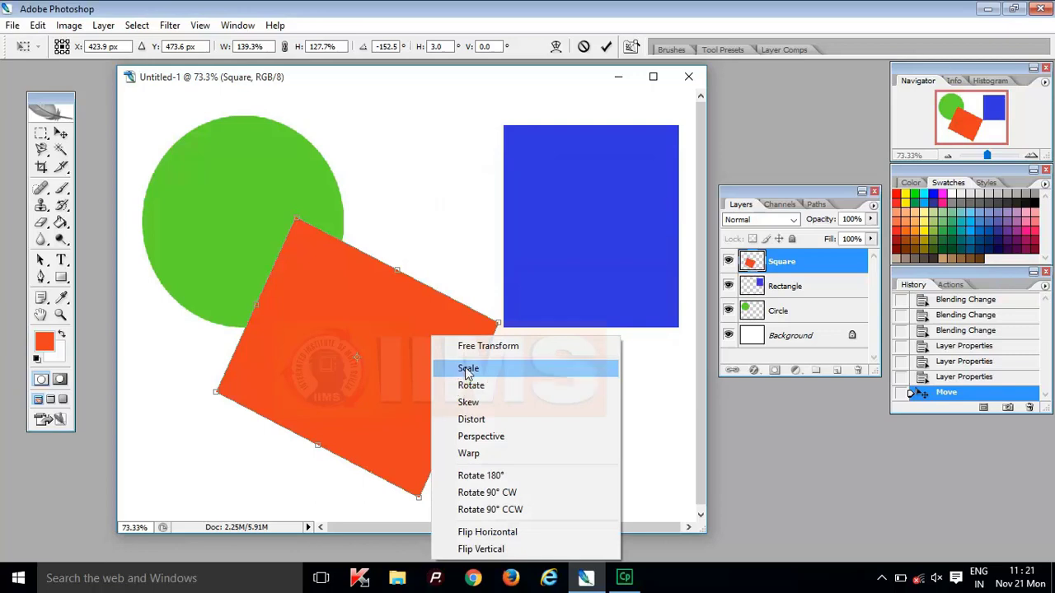
left_click(290, 226)
left_click_drag(291, 213, 442, 433)
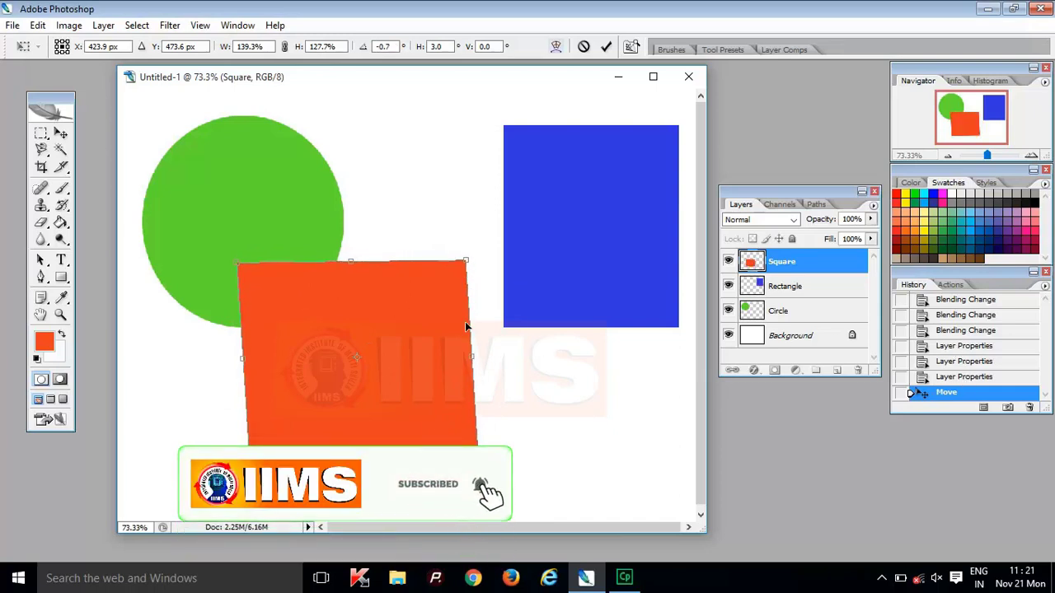
left_click(582, 47)
- Move the orange square down, free transform it to about 170.5% width and 153.0% height, and shift it over the circle
left_click_drag(370, 322, 358, 370)
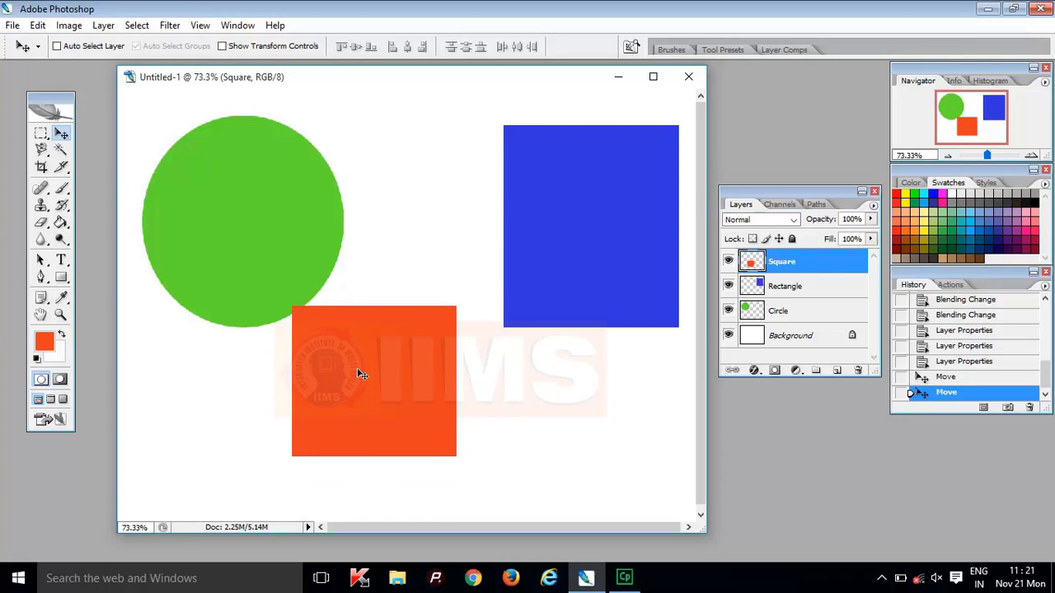
key("ctrl+t")
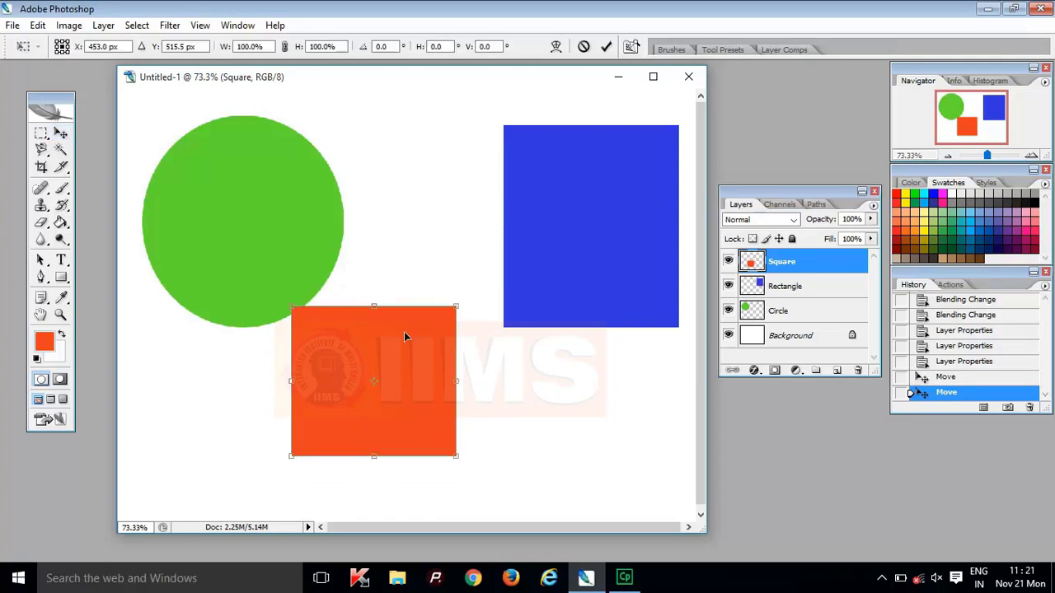
left_click_drag(457, 307, 572, 226)
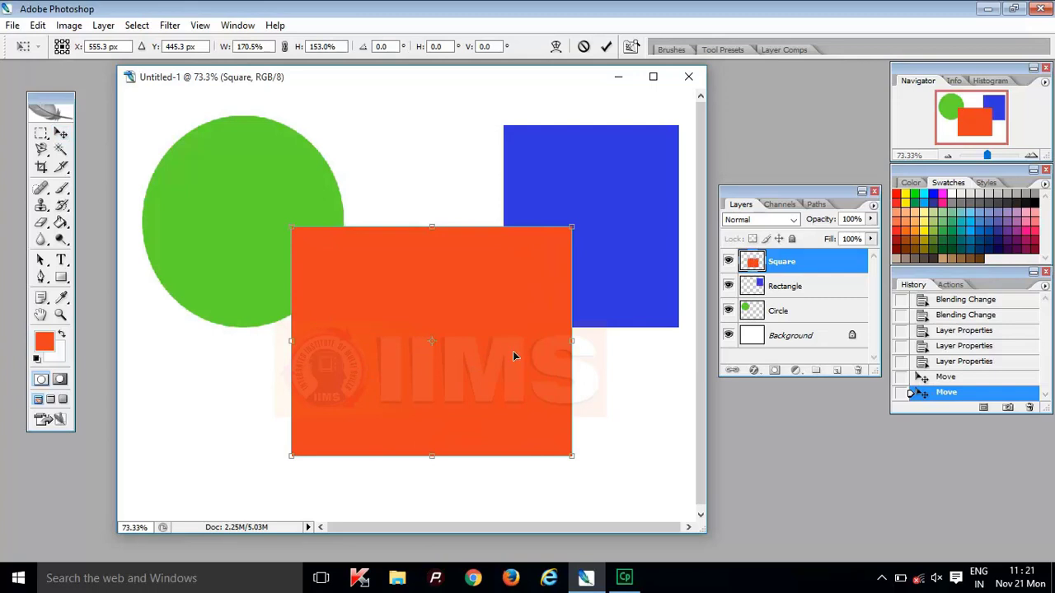
left_click_drag(513, 353, 450, 365)
- Skew the square's corners outward on the blue rectangle's side, then realign them into a rectangular shape about 156.4% wide
right_click(450, 367)
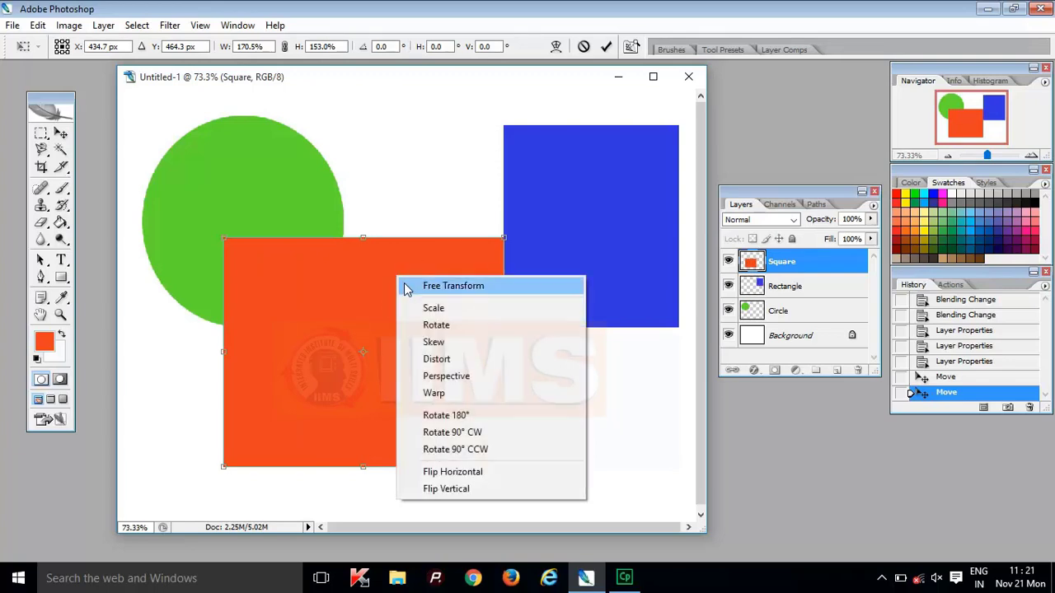
left_click(442, 343)
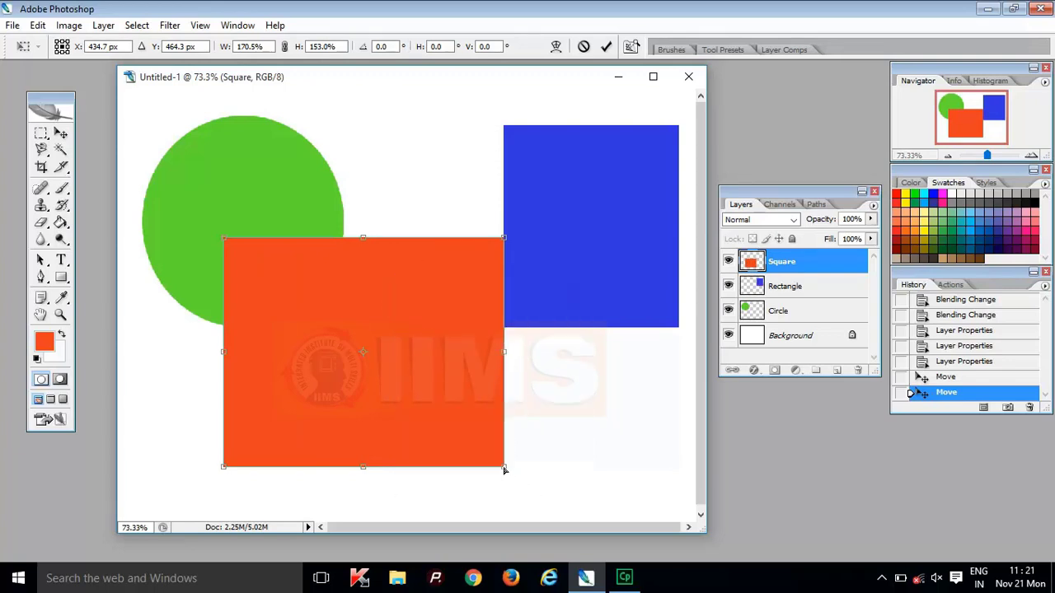
left_click_drag(504, 469, 606, 465)
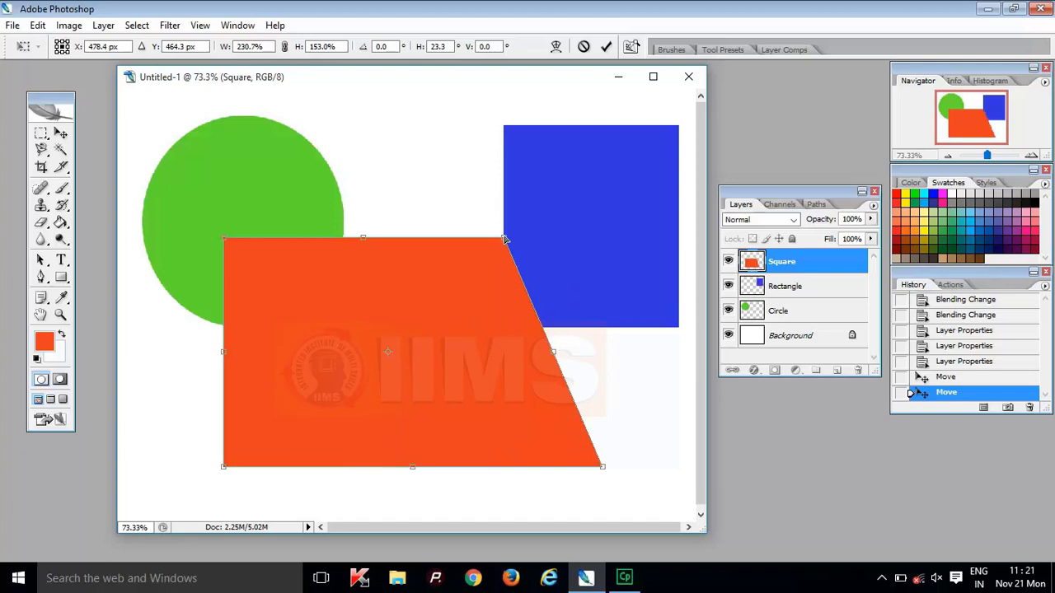
left_click_drag(505, 239, 480, 237)
left_click_drag(602, 466, 480, 464)
- Apply the transform and move the orange shape so its edge meets the blue rectangle and it overlaps the circle
right_click(399, 367)
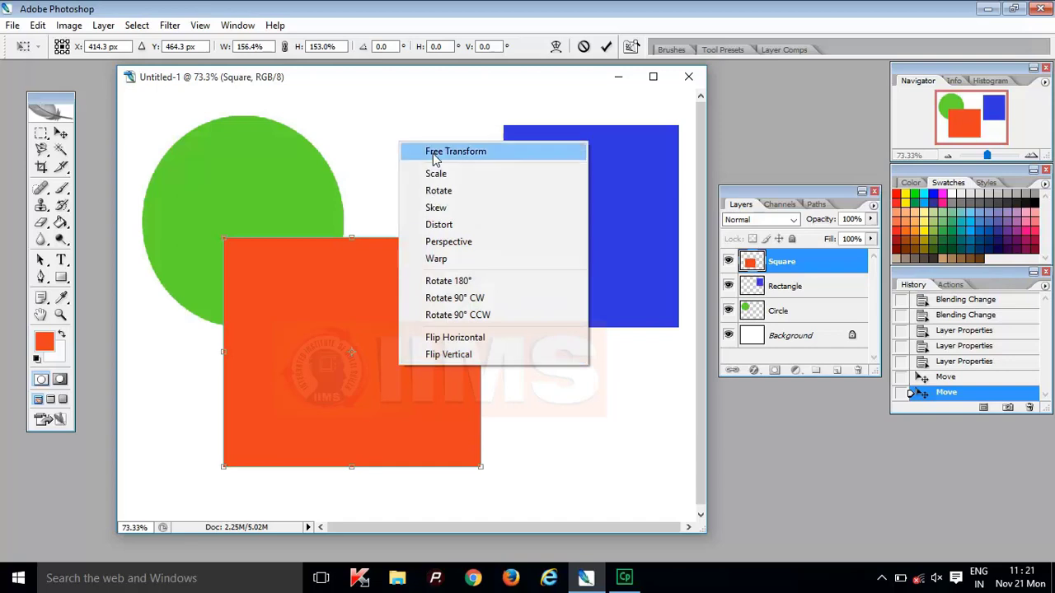
left_click(342, 318)
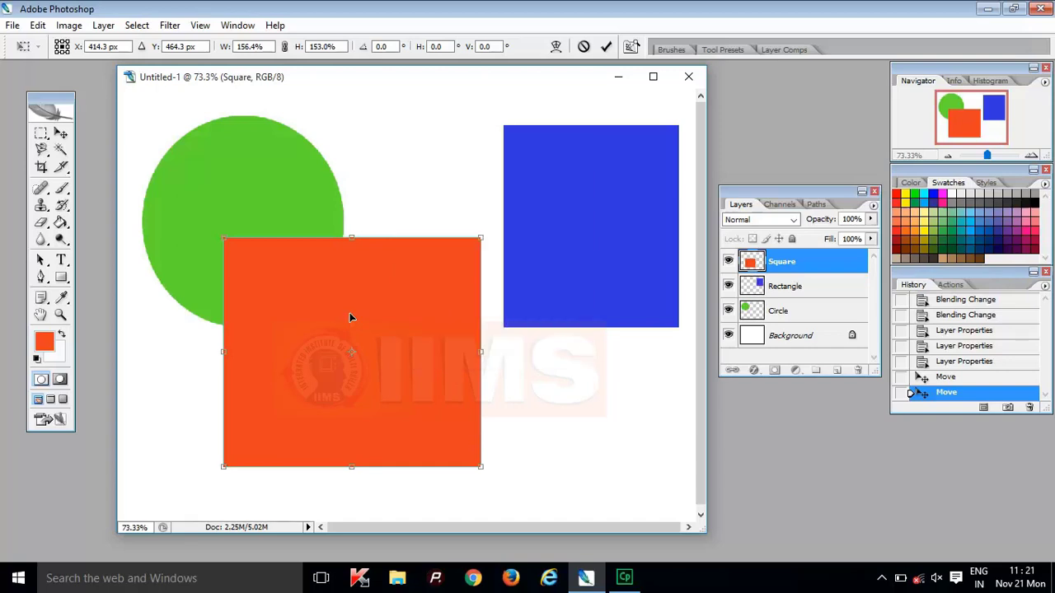
left_click(606, 46)
left_click_drag(395, 365, 445, 368)
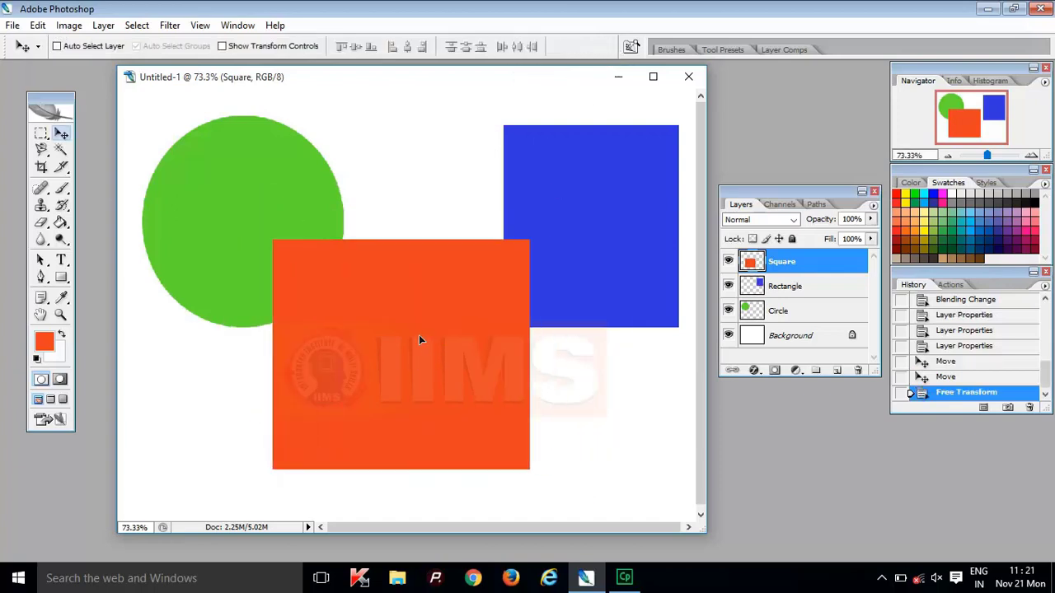
left_click_drag(427, 333, 397, 367)
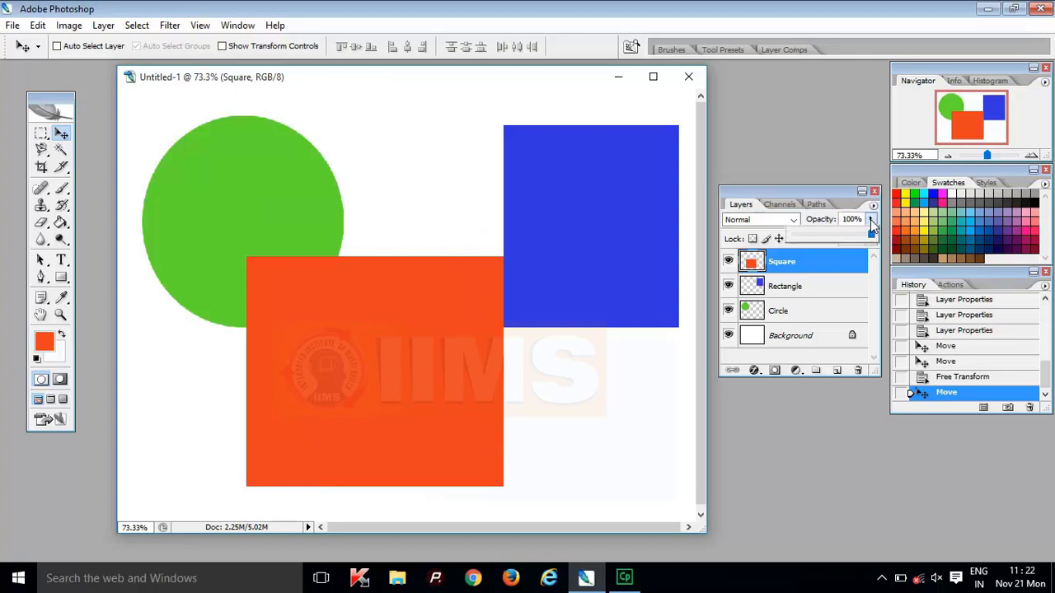
- Try a lower opacity on the Square layer and bring it back to 100%
left_click(871, 220)
left_click(871, 233)
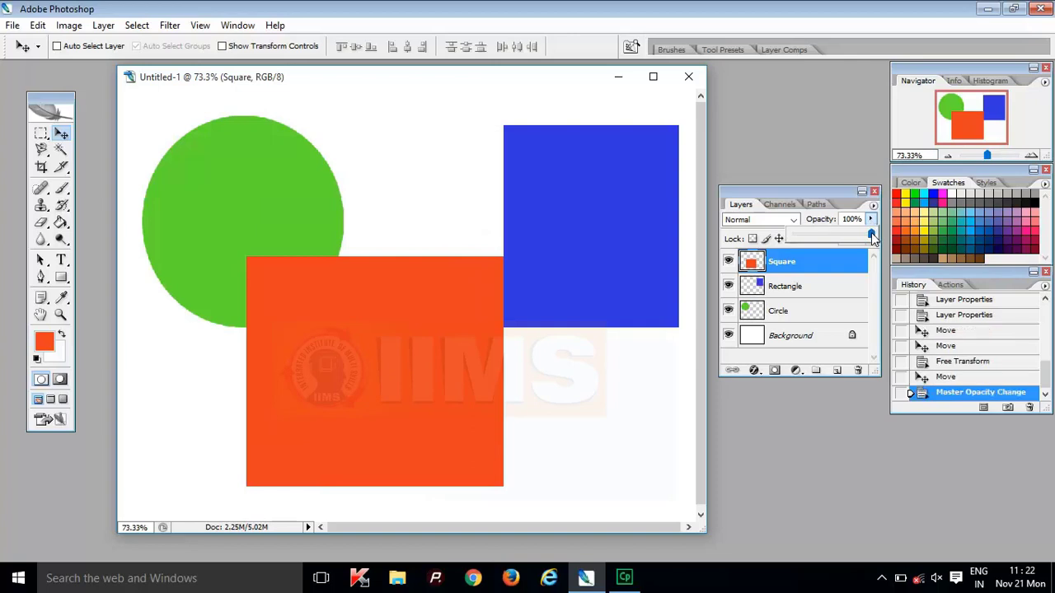
left_click_drag(844, 233, 888, 236)
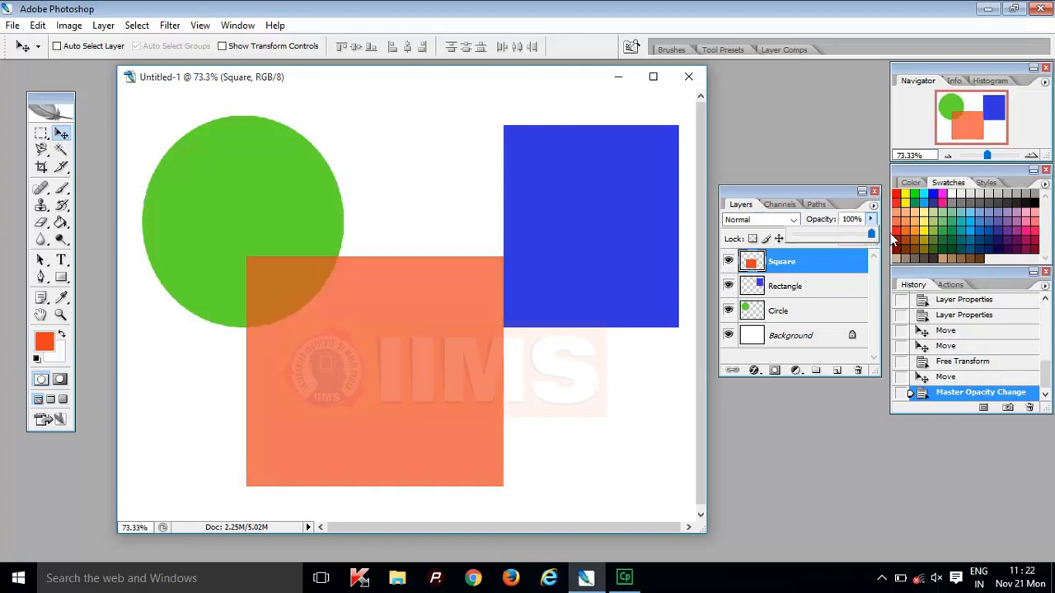
- Try a lower fill on the Square layer and bring it back to 100%
left_click(832, 198)
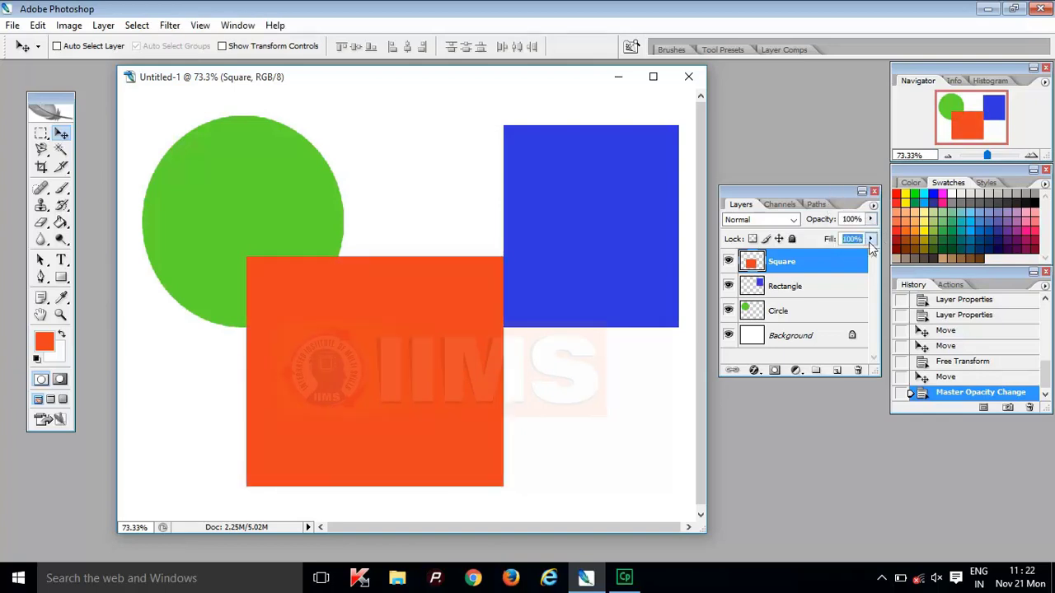
left_click(870, 239)
mouse_move(872, 260)
left_mouse_down()
mouse_move(804, 257)
mouse_move(872, 258)
left_mouse_up()
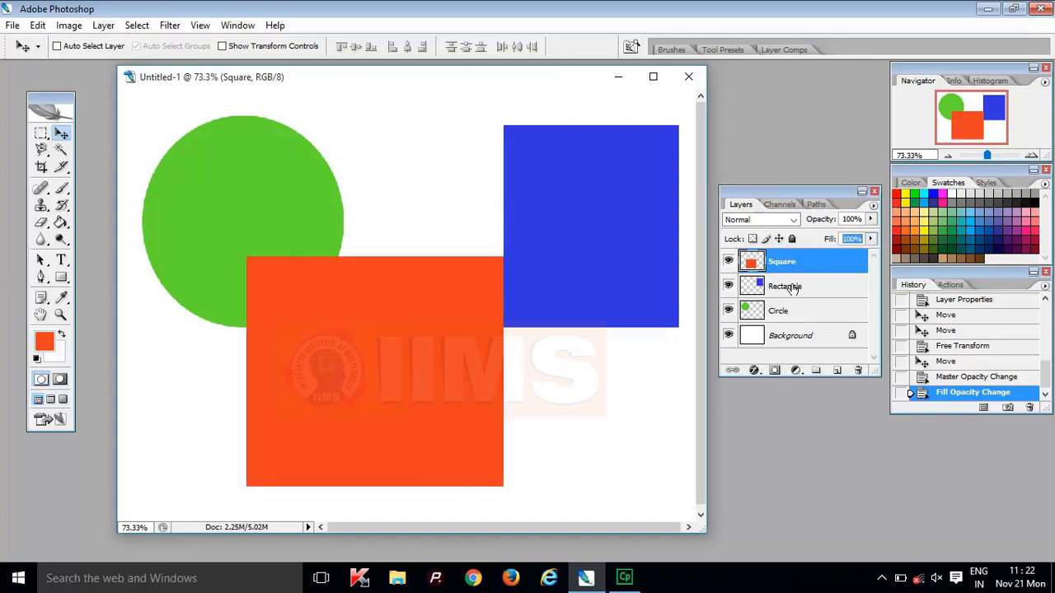
- Try a lower opacity on the Rectangle layer and return it to 100%
left_click(791, 289)
left_click(870, 218)
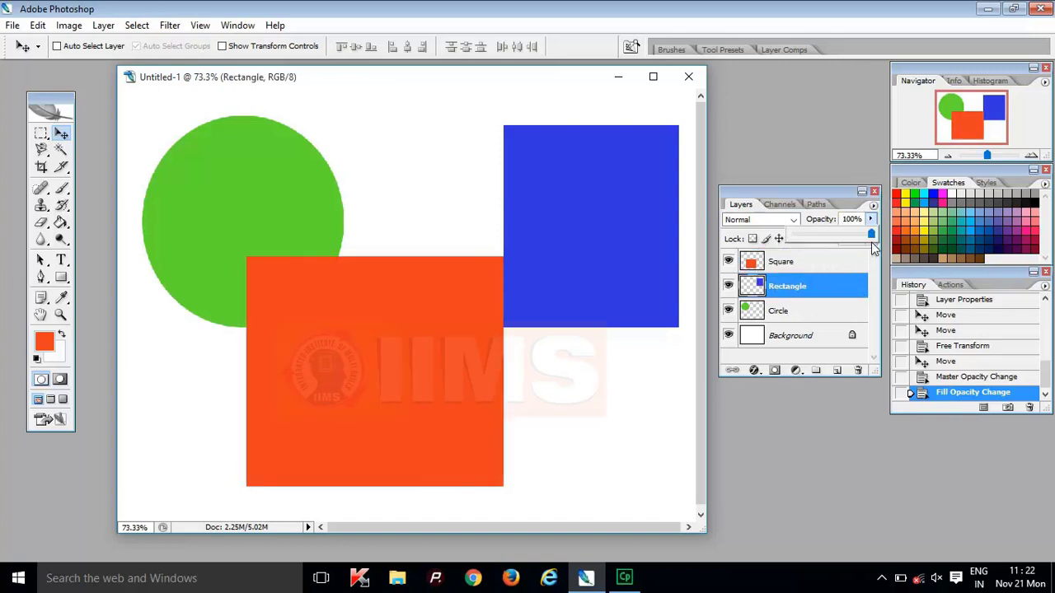
mouse_move(872, 237)
left_mouse_down()
mouse_move(808, 241)
mouse_move(882, 235)
left_mouse_up()
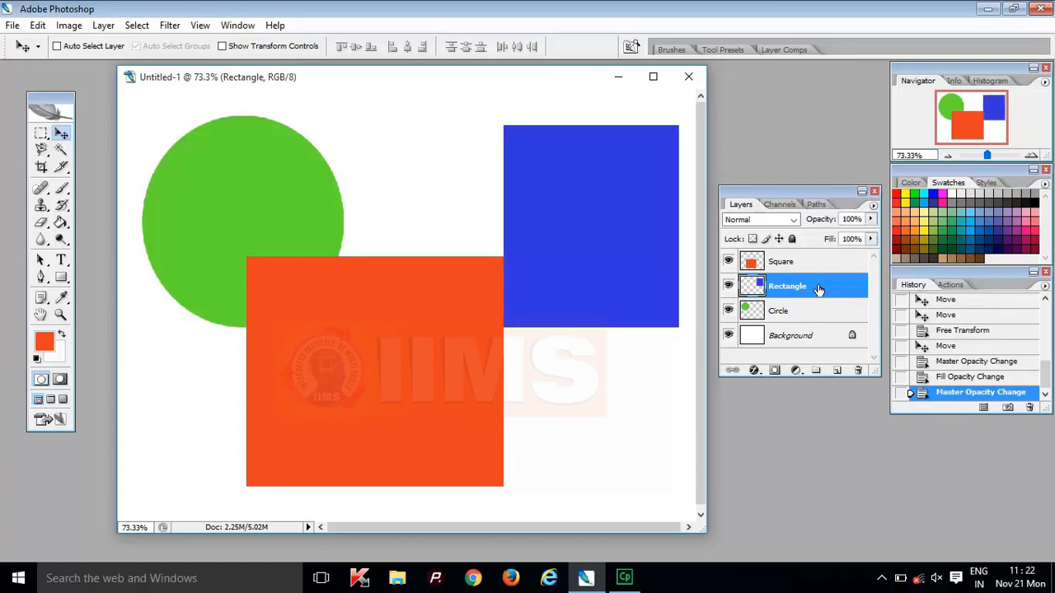
- Move the blue rectangle over the green circle, partly behind the orange square
left_click_drag(541, 257, 554, 238)
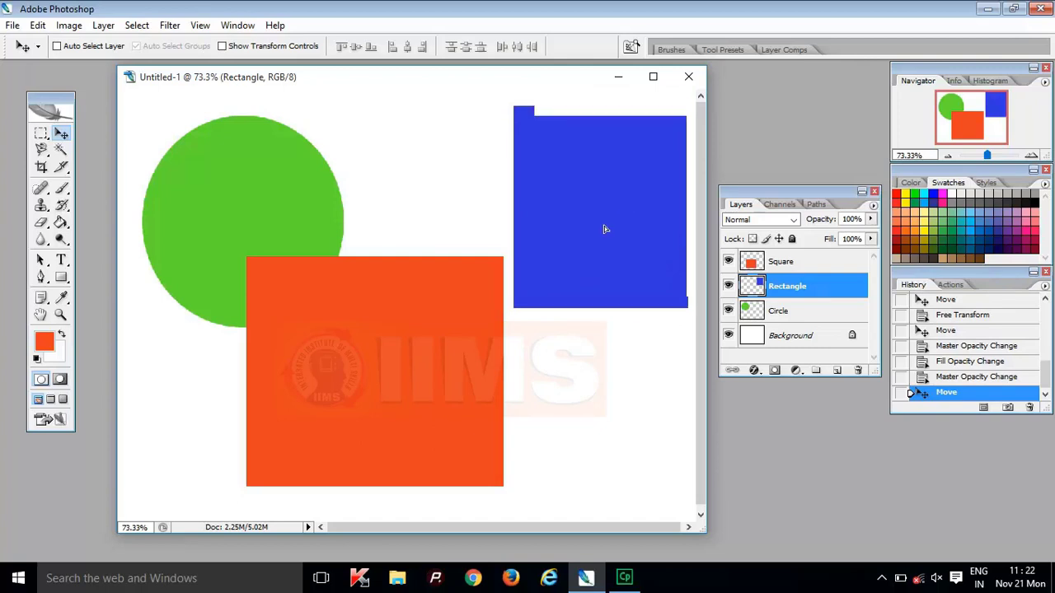
left_click_drag(605, 228, 314, 270)
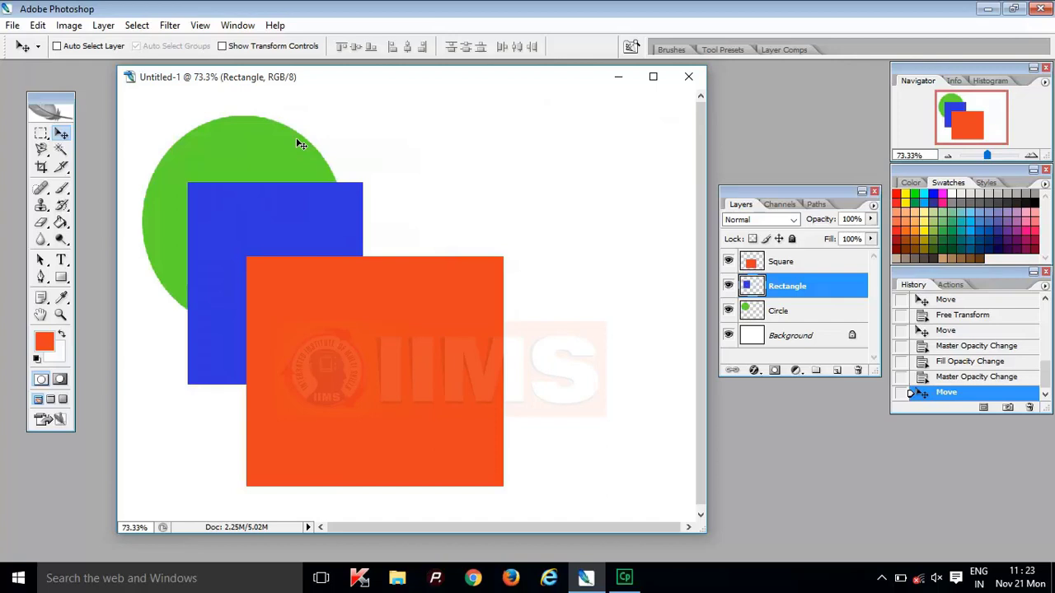
- Reorder the Circle layer to the top of the stack and move the circle over the orange square's lower-right area
left_click(789, 271)
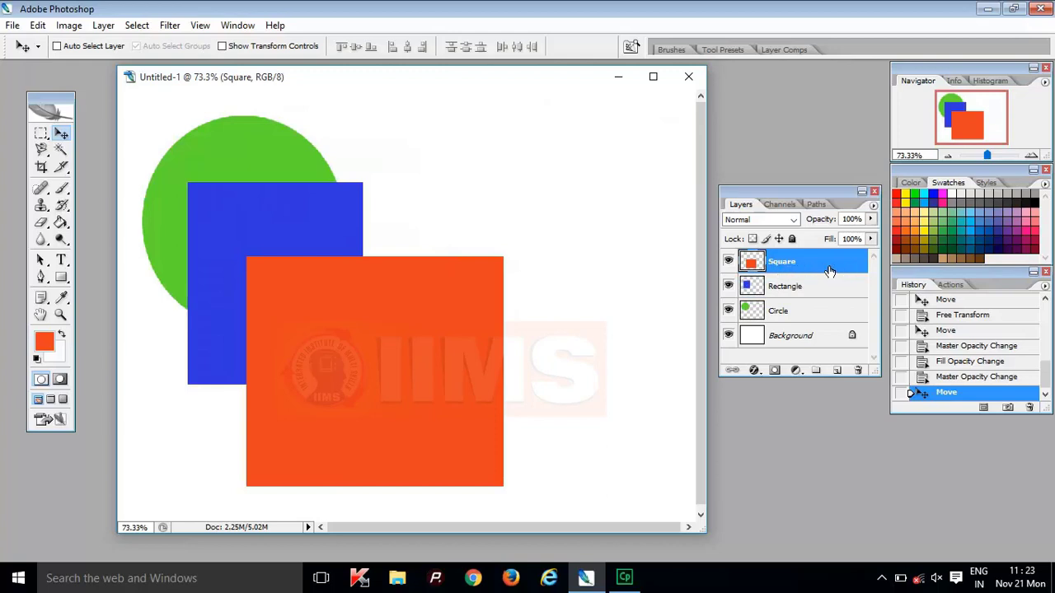
left_click(805, 318)
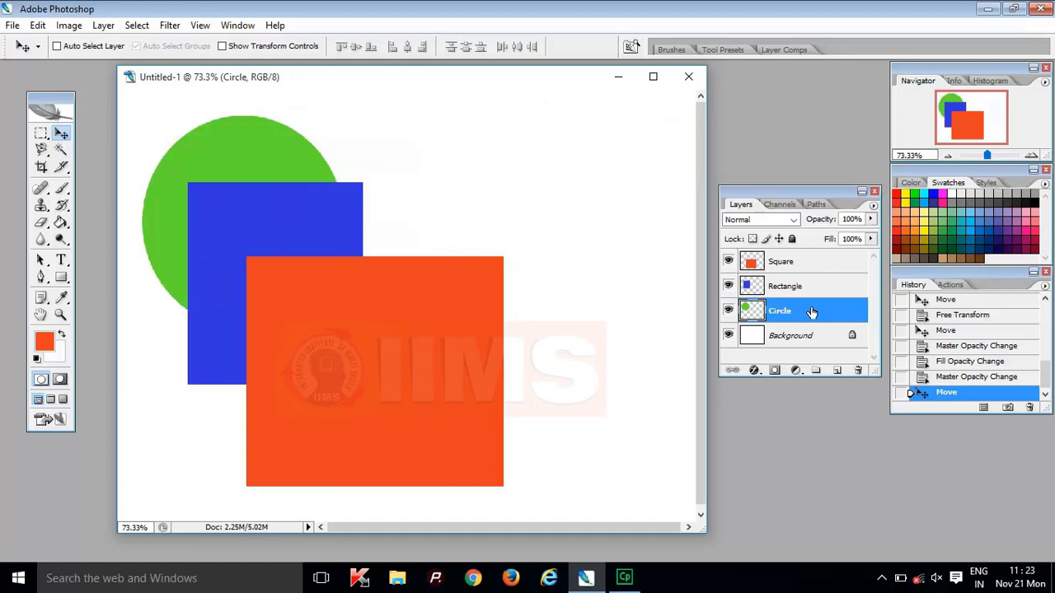
left_click(818, 270)
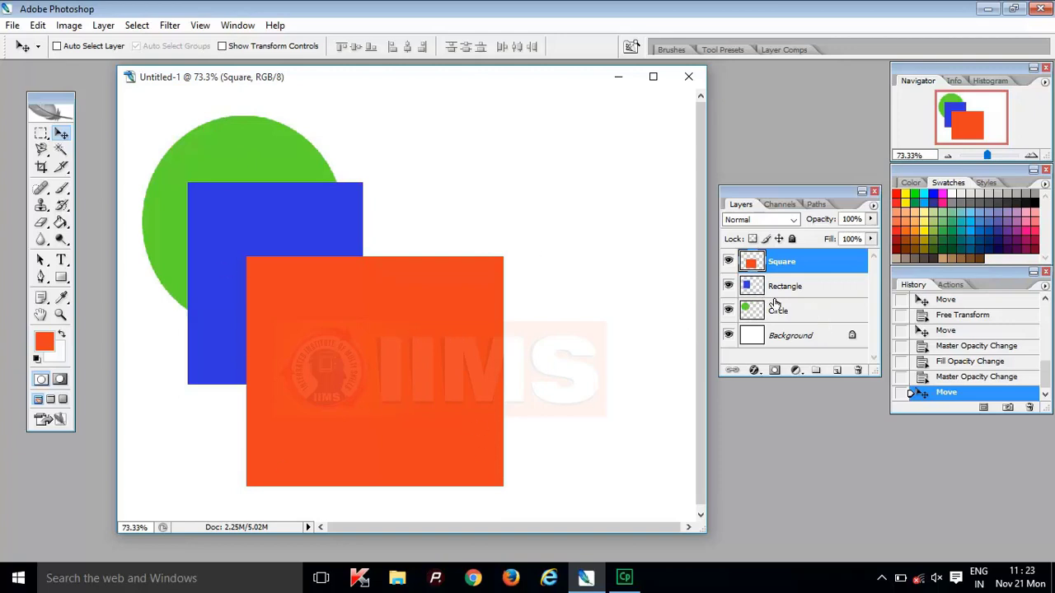
left_click(810, 321)
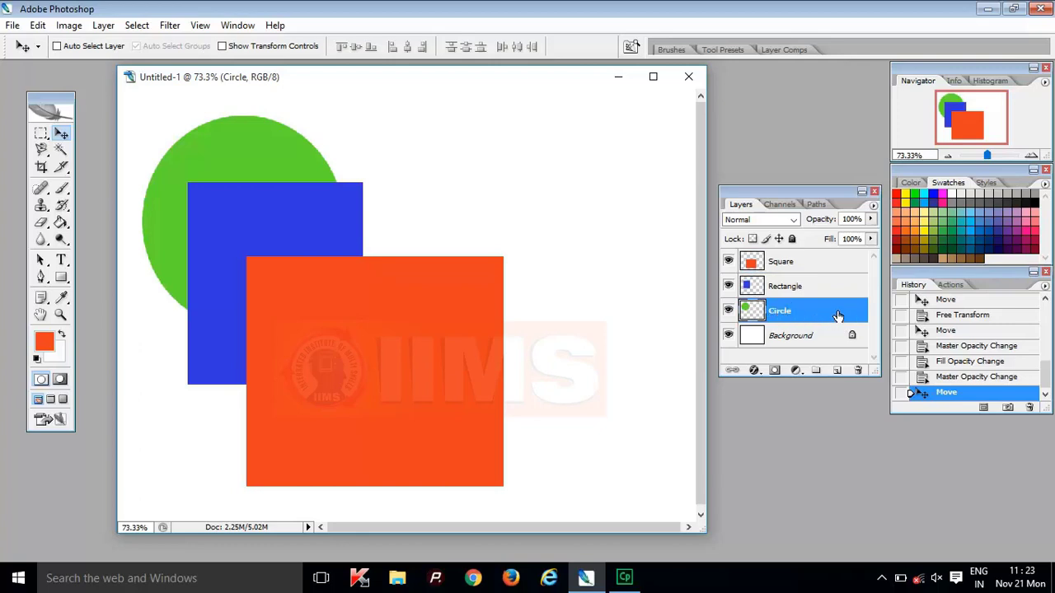
left_click_drag(837, 316, 833, 263)
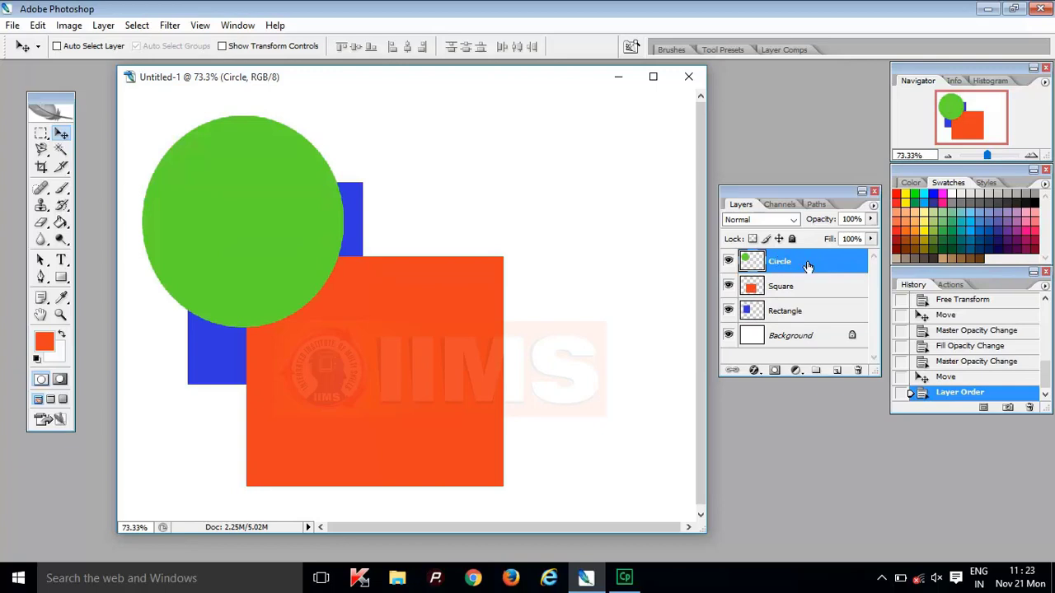
left_click_drag(228, 162, 426, 379)
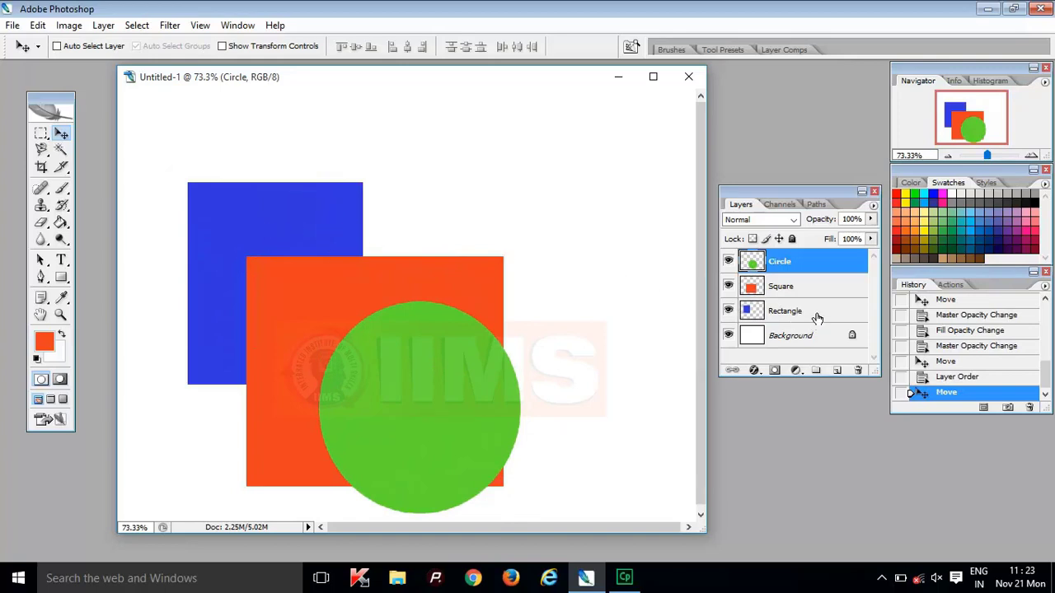
- Try the Rectangle layer at the top of the stack and restore the order Circle, Square, Rectangle
left_click_drag(816, 317, 819, 262)
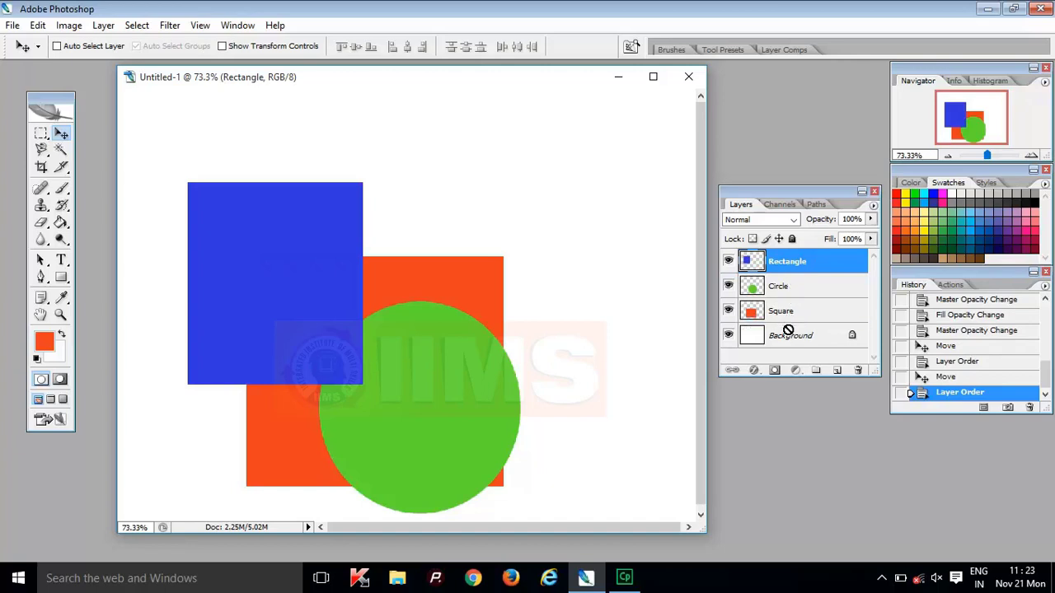
left_click_drag(796, 288, 814, 272)
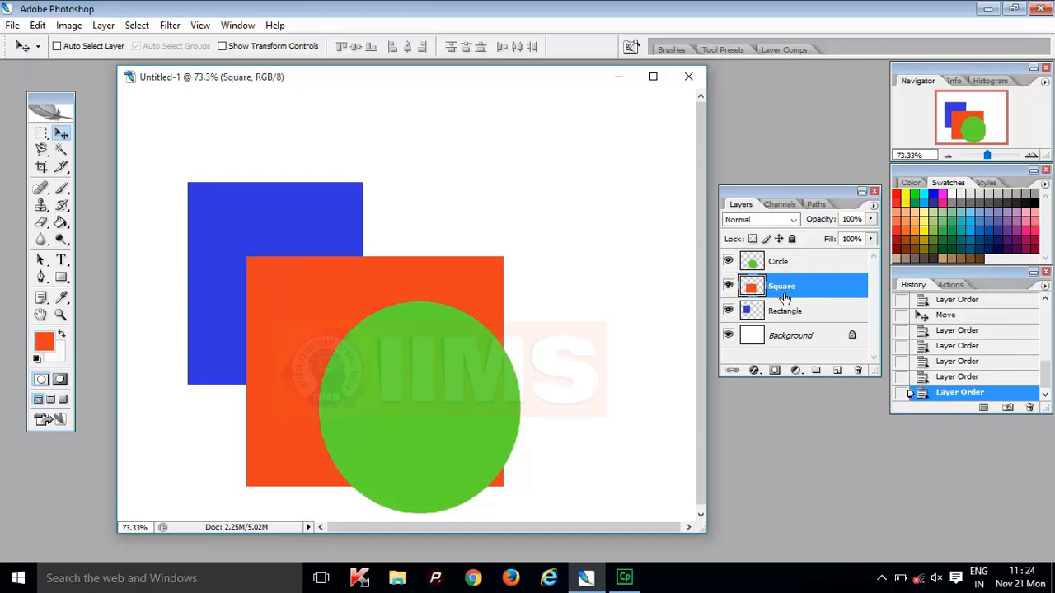
- Move the orange square up and to the right so it overlaps the blue rectangle's right side behind the circle
left_click_drag(434, 400, 577, 247)
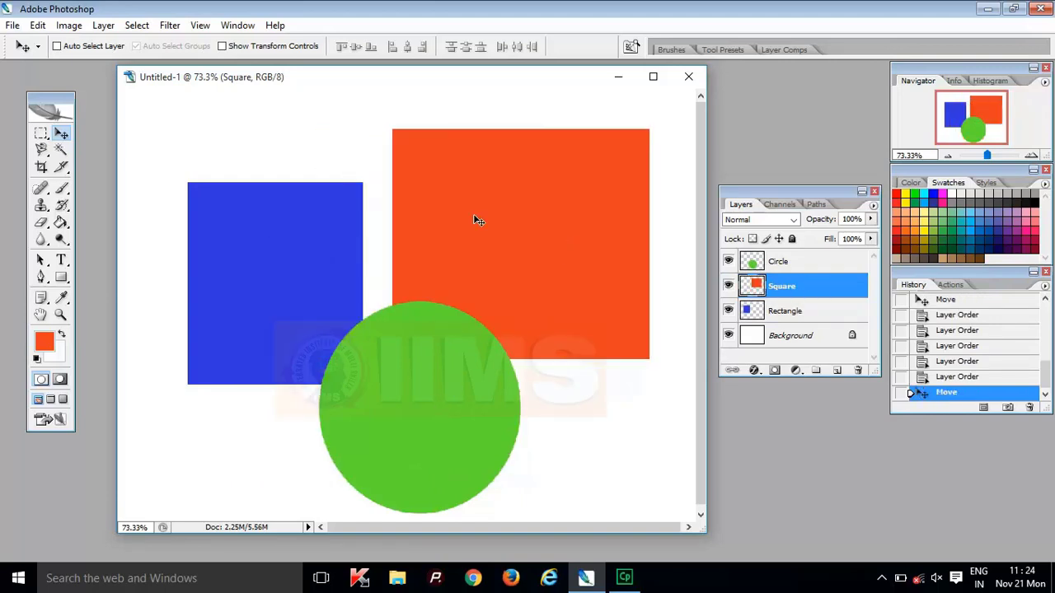
left_click_drag(546, 208, 468, 231)
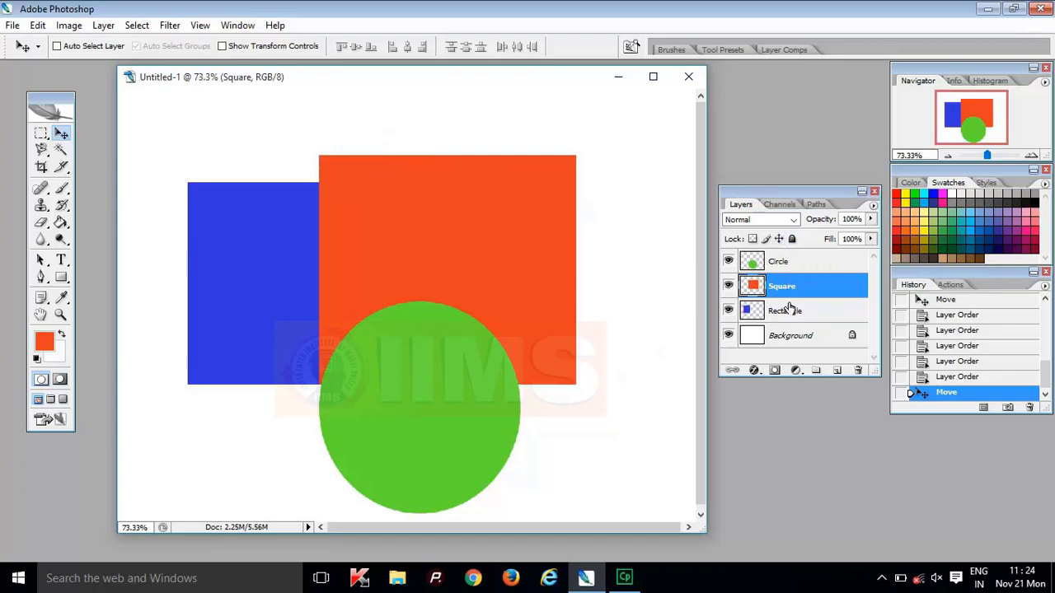
- Lock the Square layer's position and try to move the orange square, dismissing the resulting alerts
left_click(778, 240)
left_click(297, 225)
left_click(540, 234)
left_click_drag(559, 196, 248, 252)
left_click(529, 227)
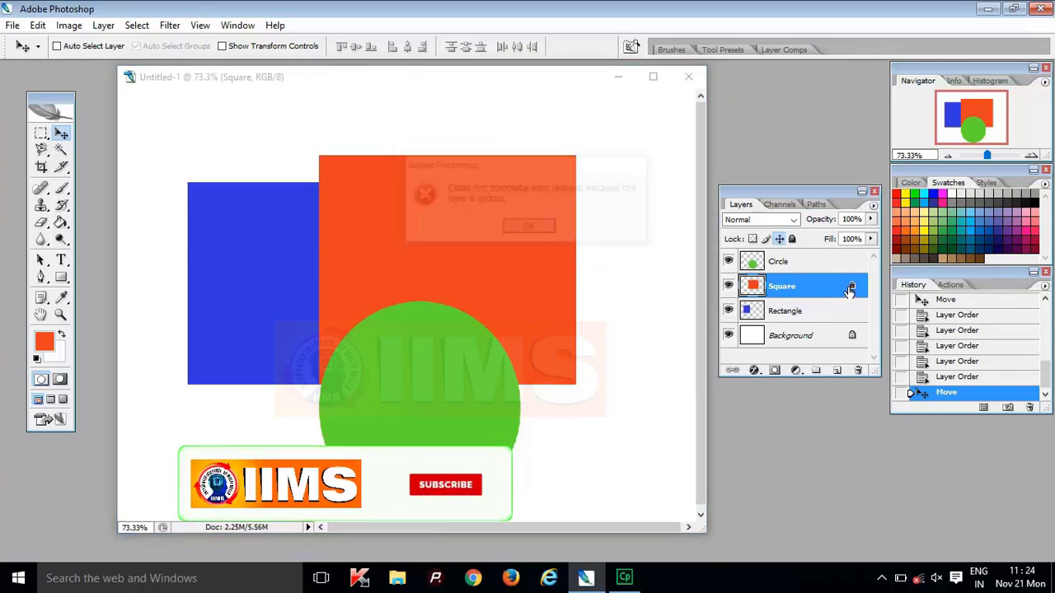
left_click(530, 226)
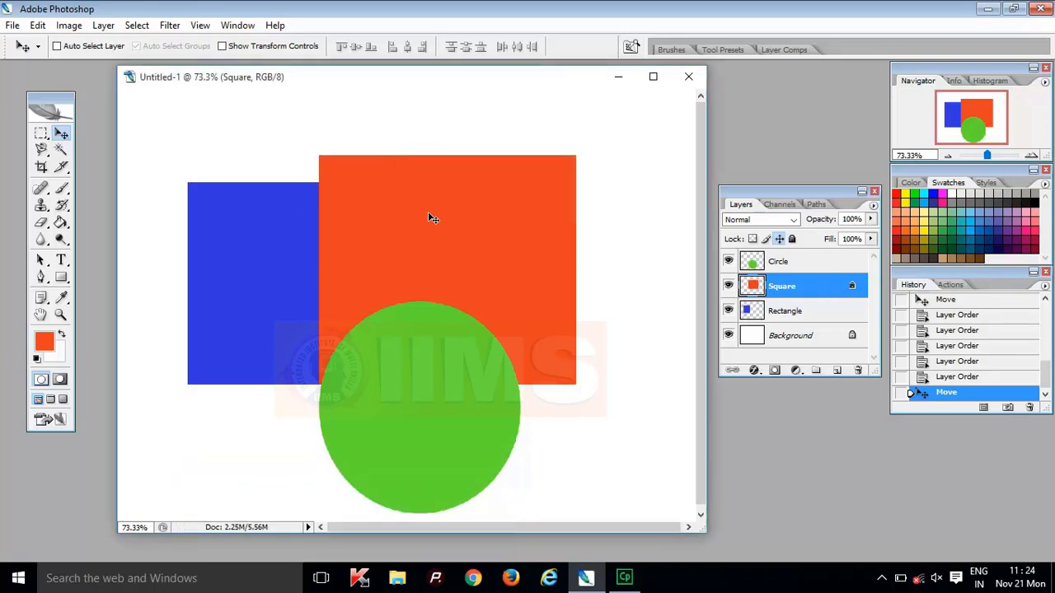
- Unlock the Square layer's position and move the orange square up and right, clear of the blue rectangle
left_click(780, 239)
left_click_drag(536, 239, 528, 184)
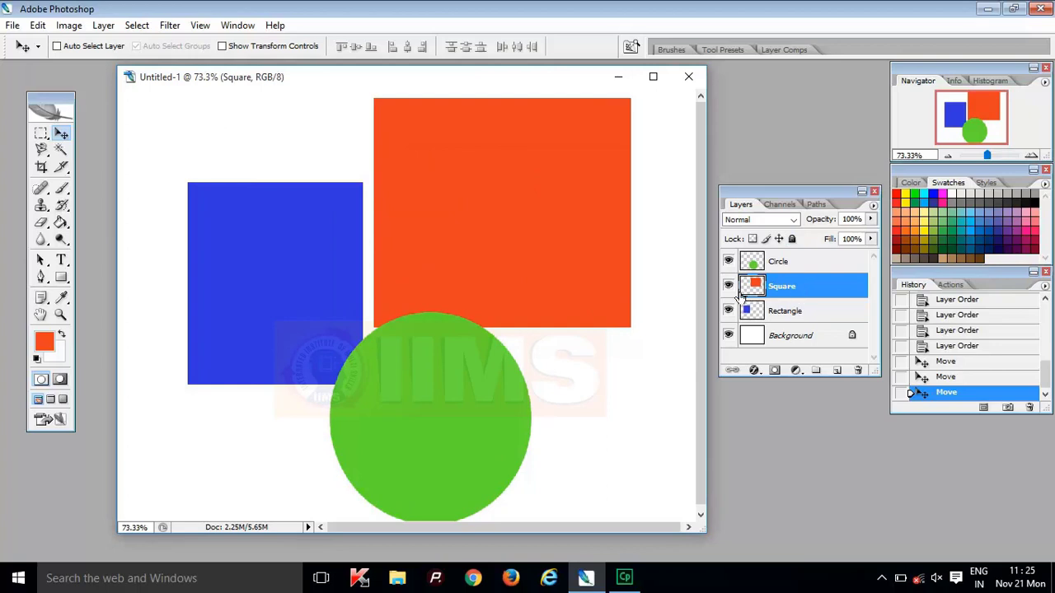
- Cancel a first deletion of the Square layer, then delete the layer
left_click(859, 371)
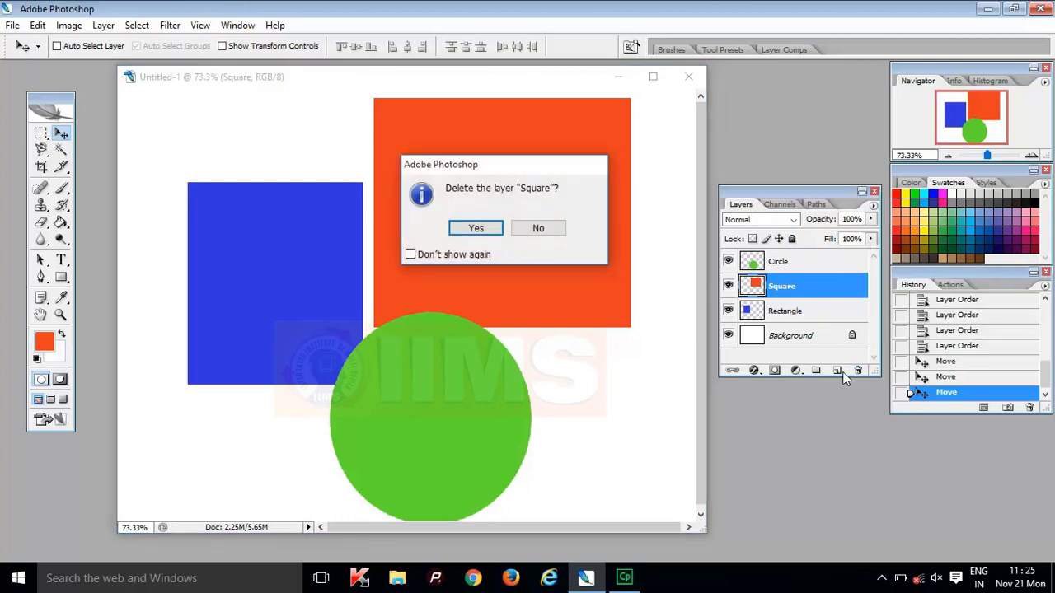
left_click(557, 228)
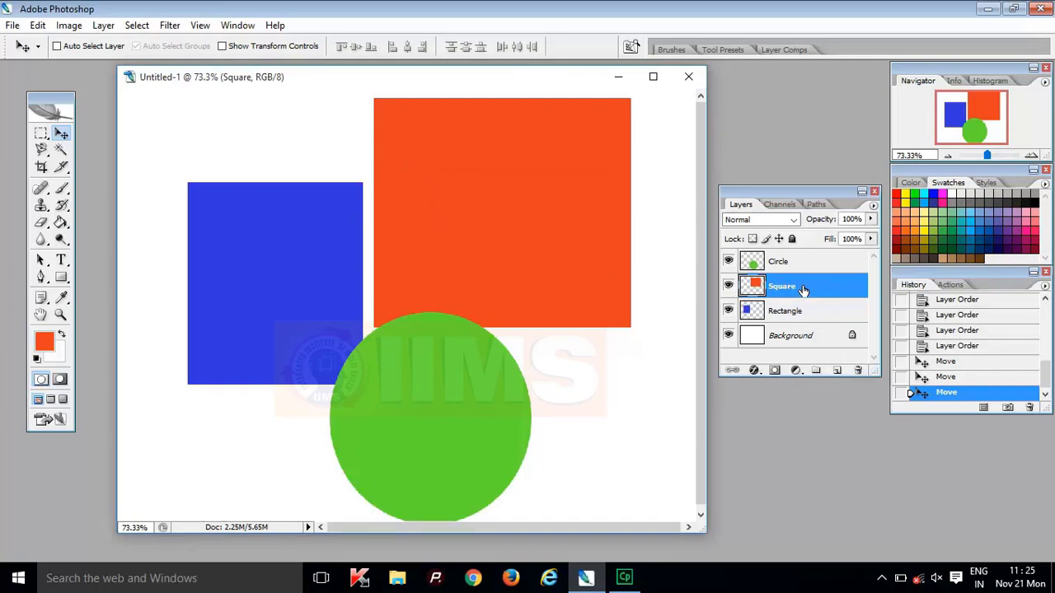
left_click(858, 369)
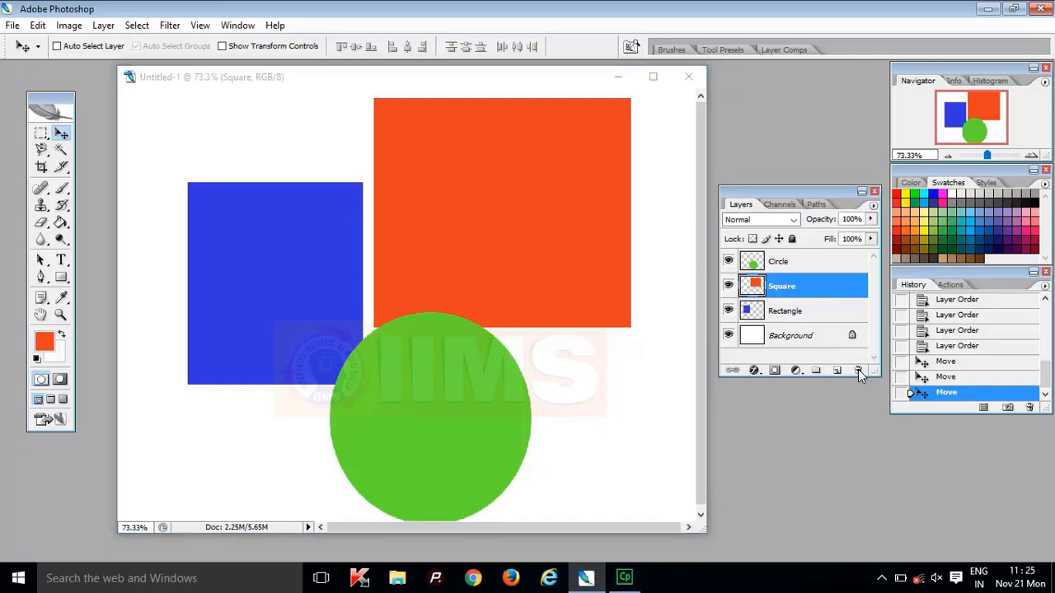
left_click(489, 225)
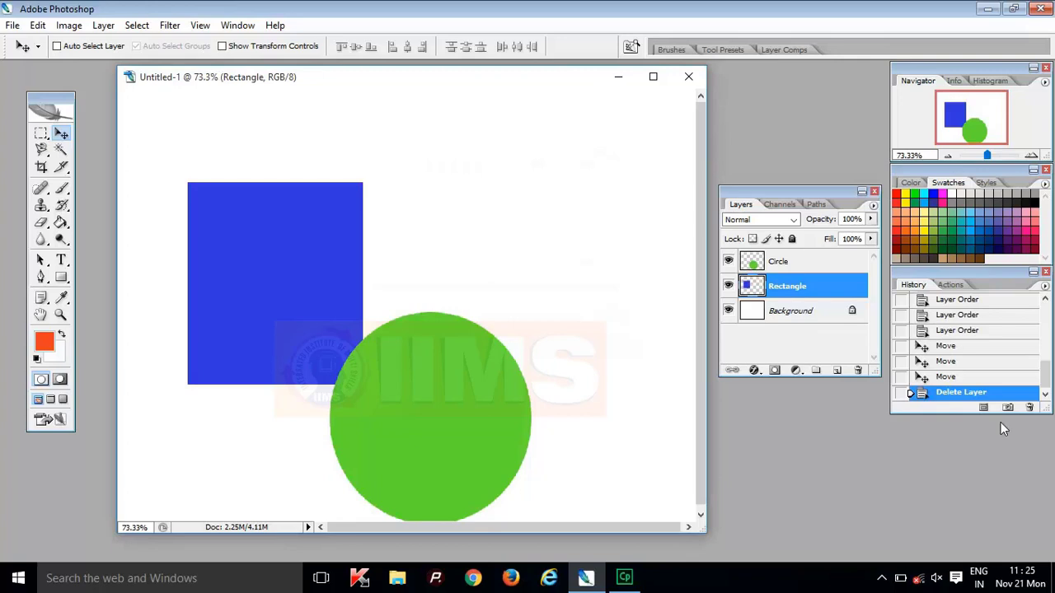
- Step back in the history to the last Move state before the Square layer's deletion
left_click(968, 377)
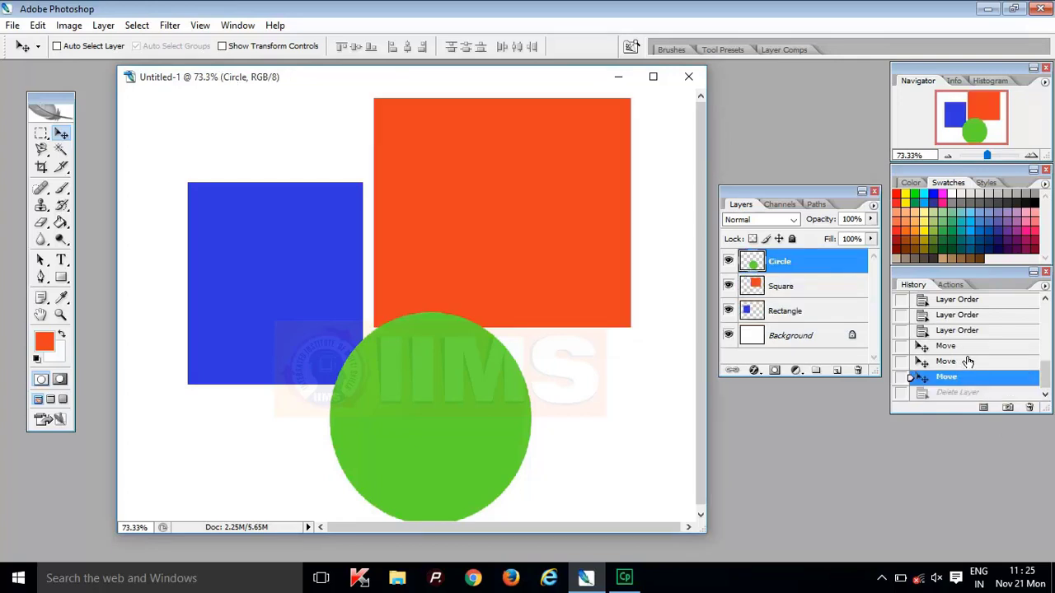
left_click(968, 362)
left_click(965, 377)
- Delete the Circle, Square and Rectangle layers one after another, keeping only the Background layer
left_click(858, 375)
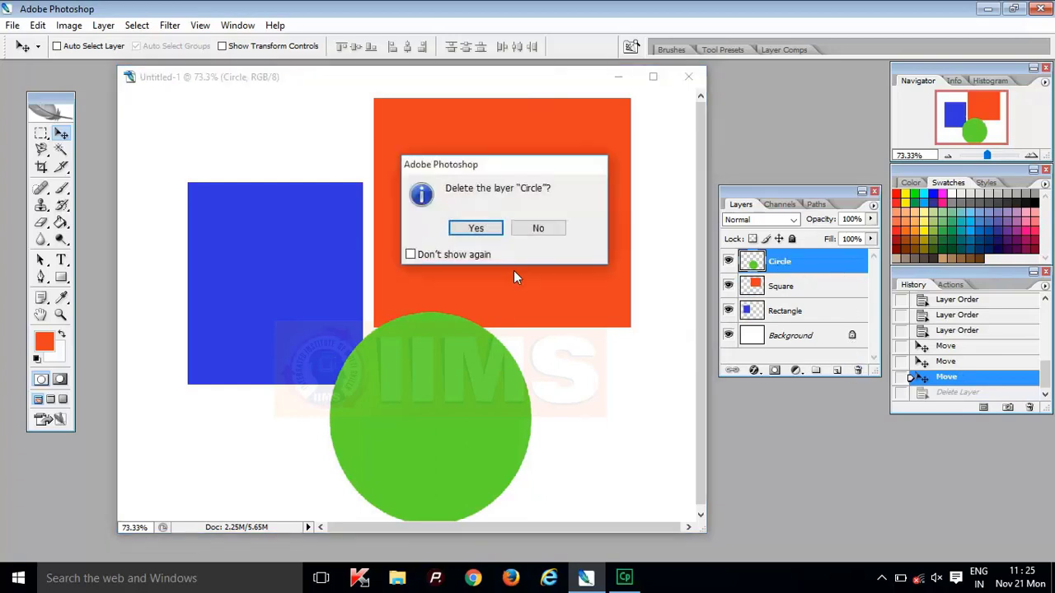
left_click(472, 229)
left_click(858, 370)
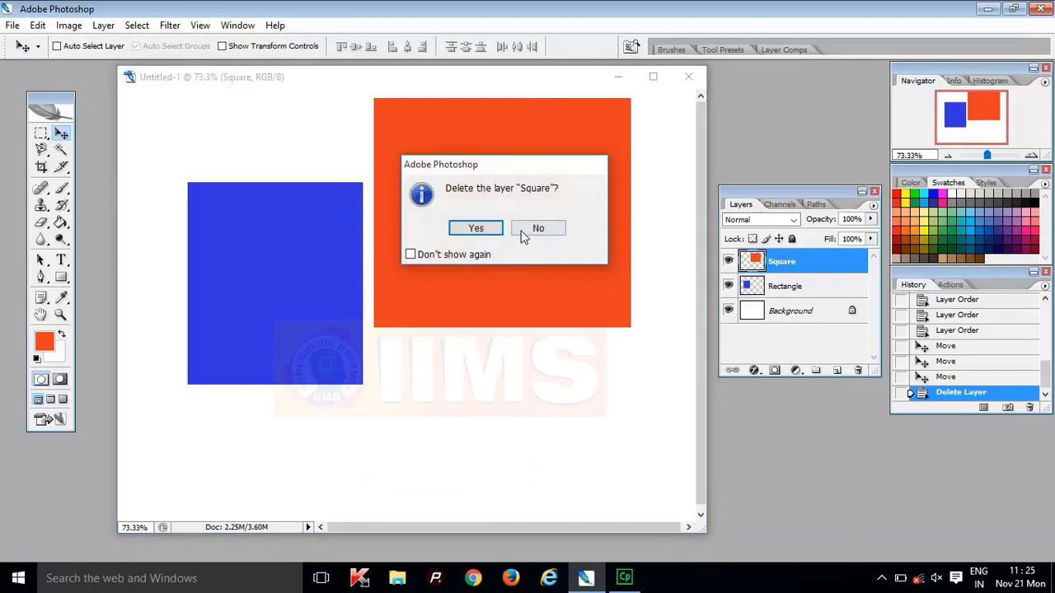
left_click(474, 230)
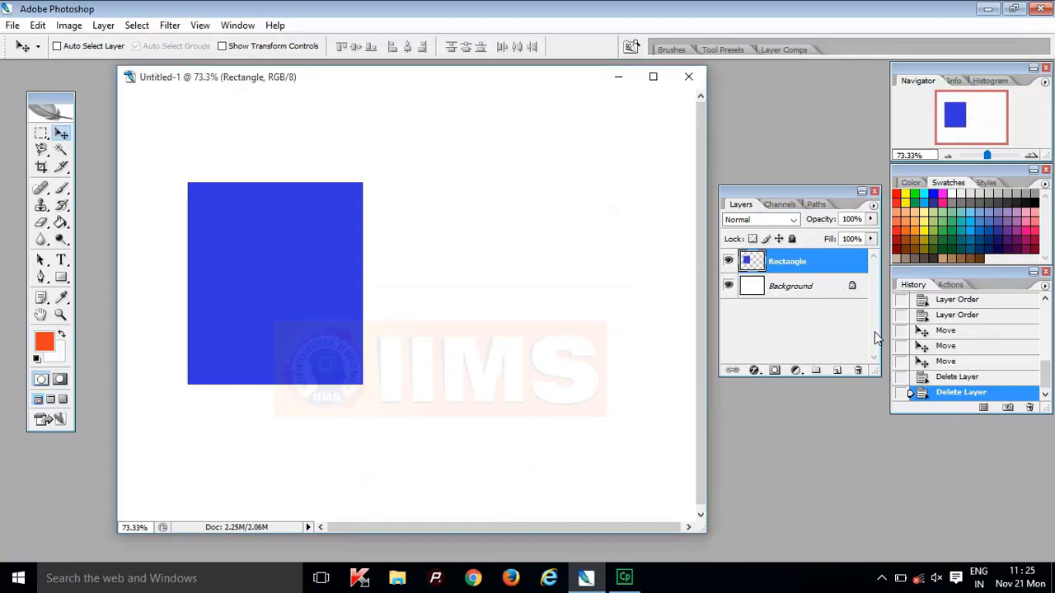
left_click(858, 370)
left_click(472, 229)
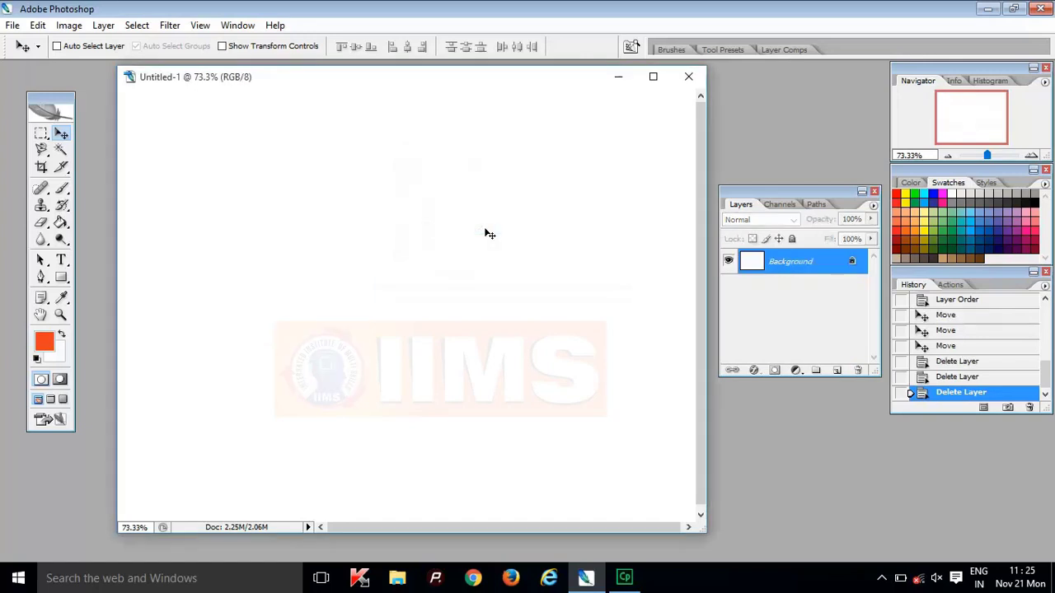